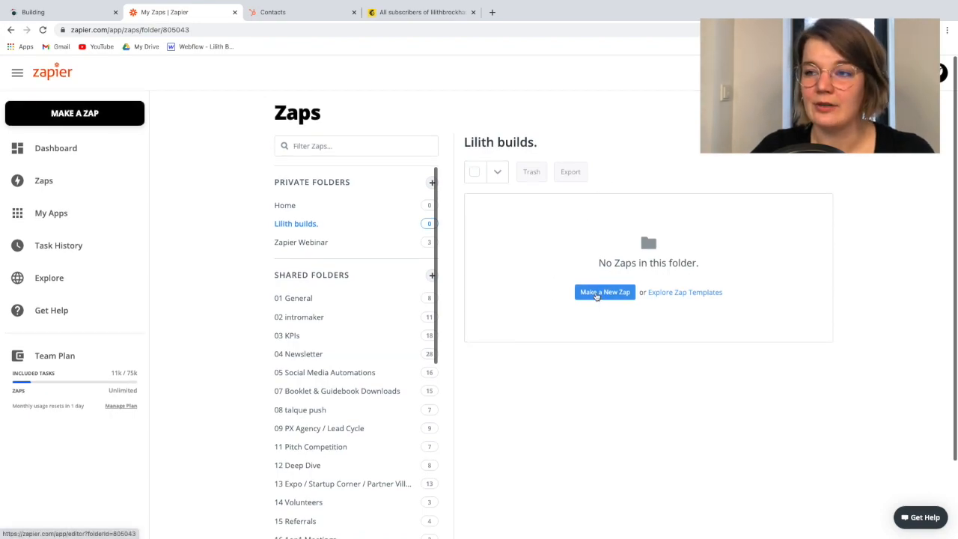
# Create a new Zap in the empty folder and name it "Newsletter Automation"
pyautogui.click(597, 293)
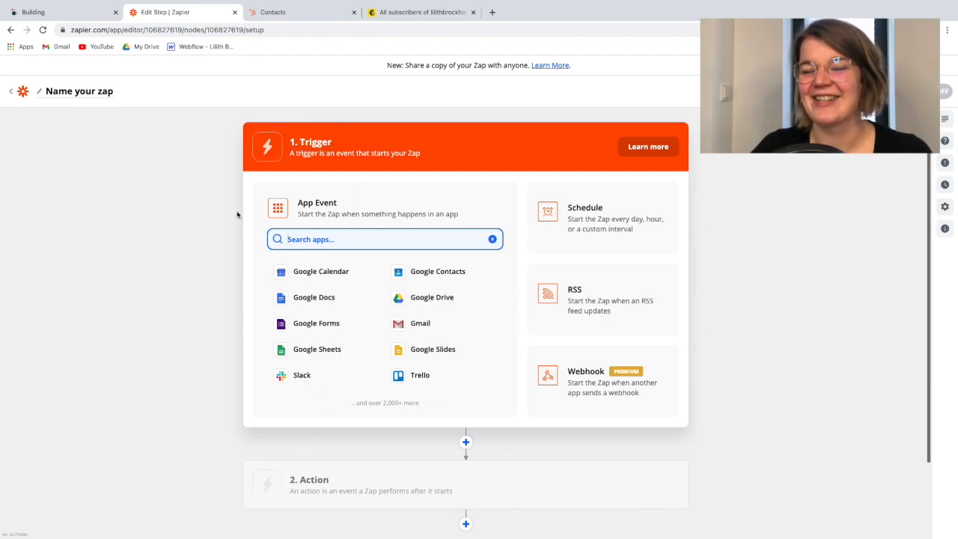
pyautogui.click(200, 205)
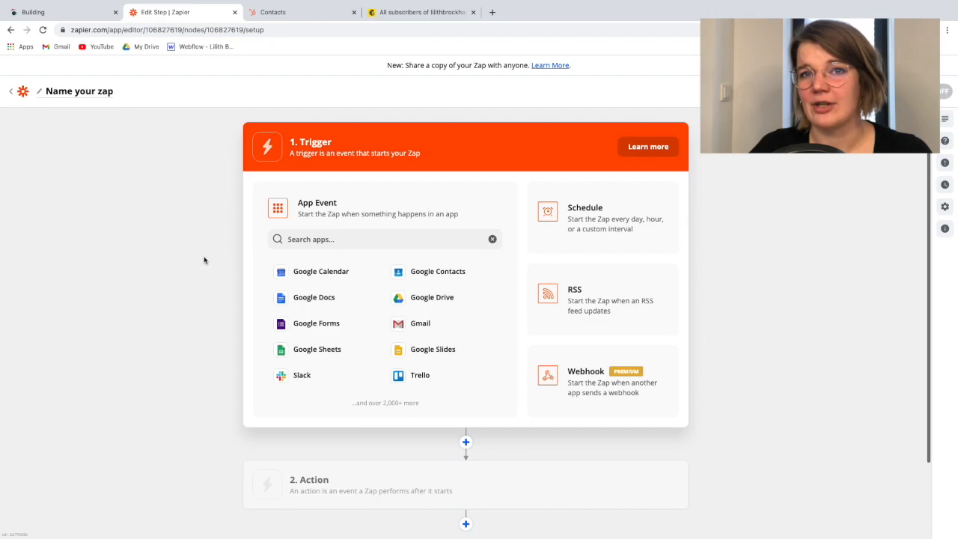
pyautogui.click(74, 96)
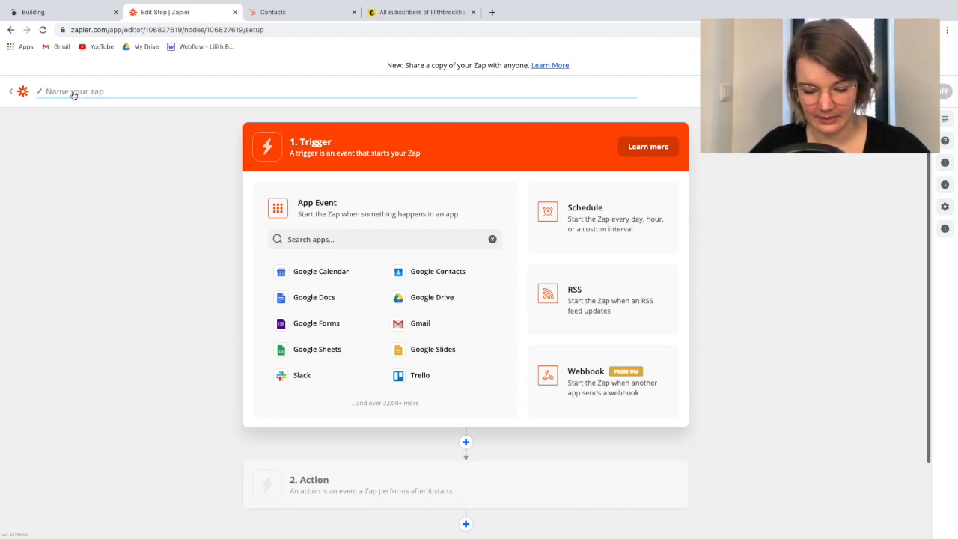
pyautogui.write('N')
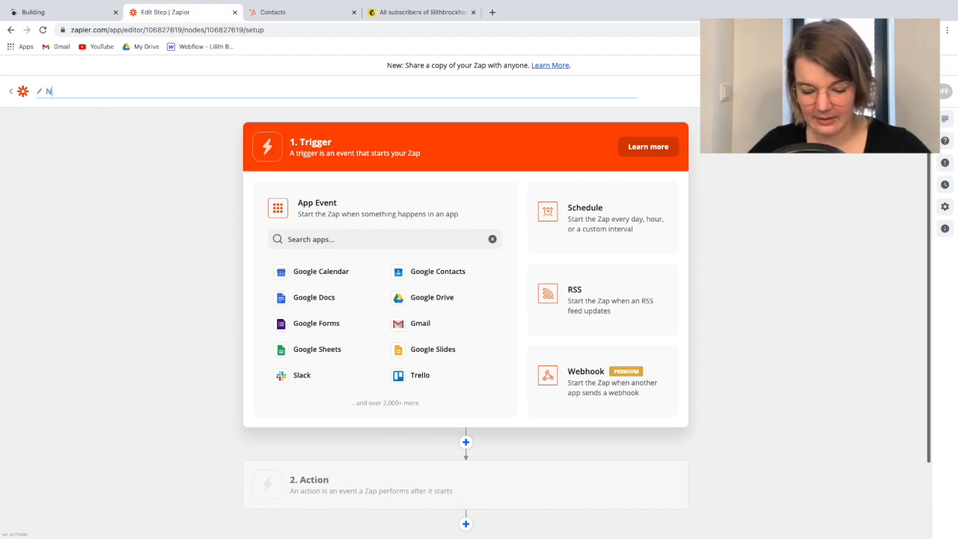
pyautogui.write('ewsletter Automation')
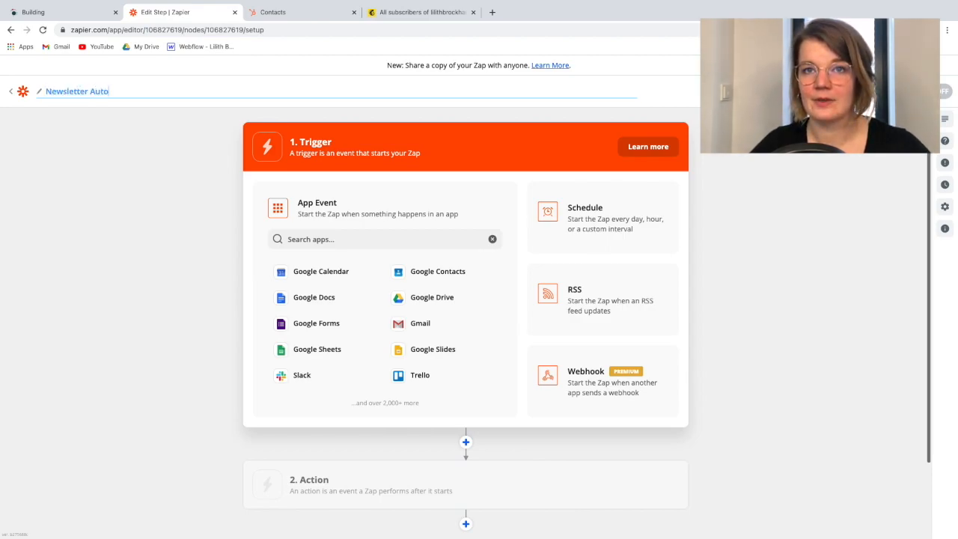
pyautogui.click(193, 201)
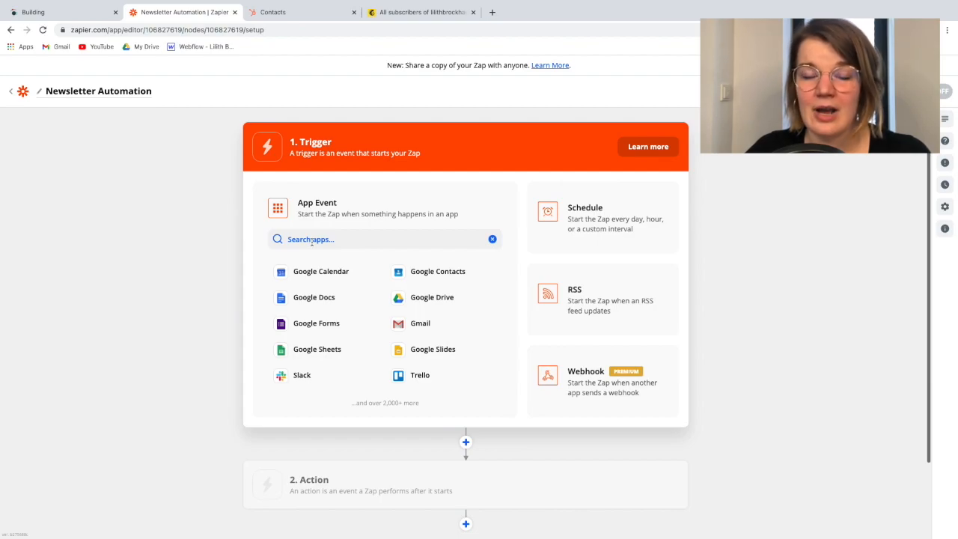
# Set the Zap's trigger to the Webflow app with the Form Submission event and continue to the account selection
pyautogui.click(337, 241)
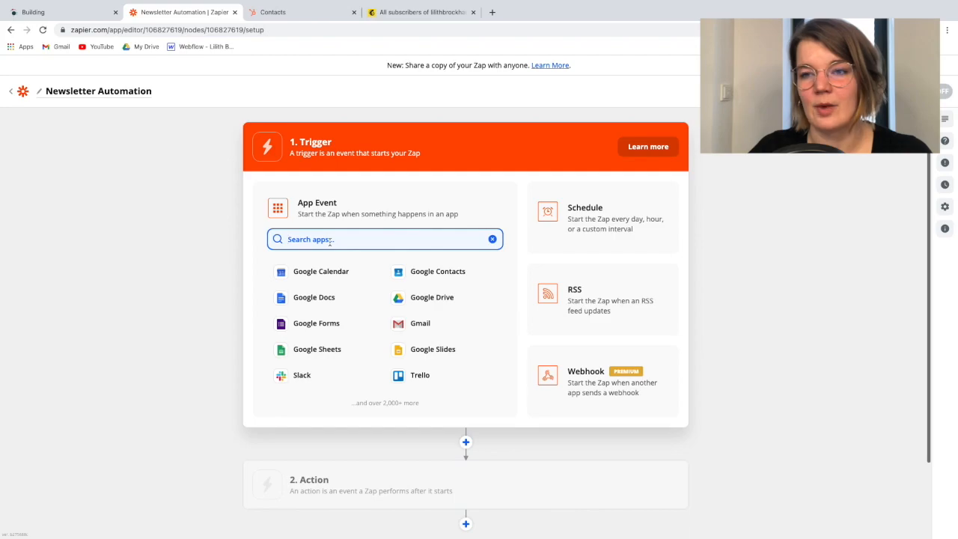
pyautogui.write('webf')
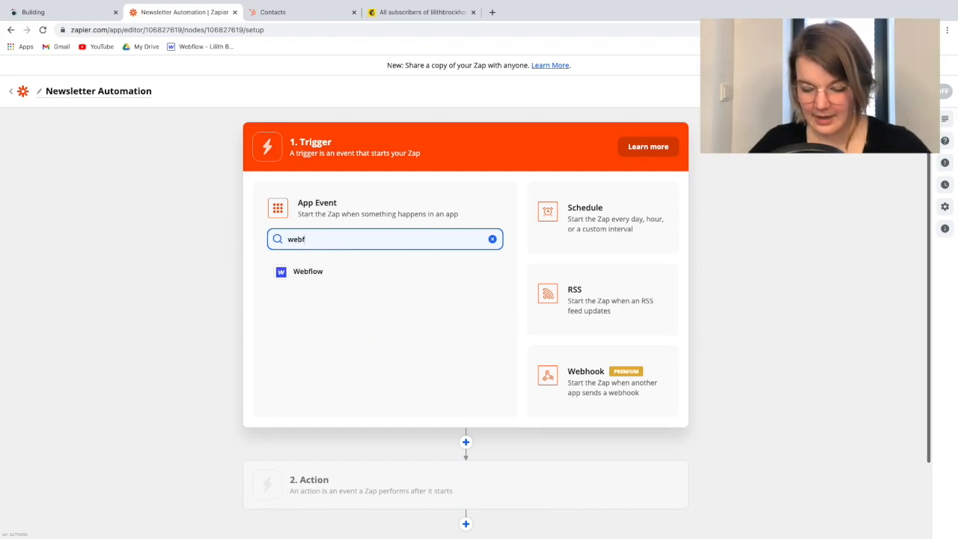
pyautogui.write('lo')
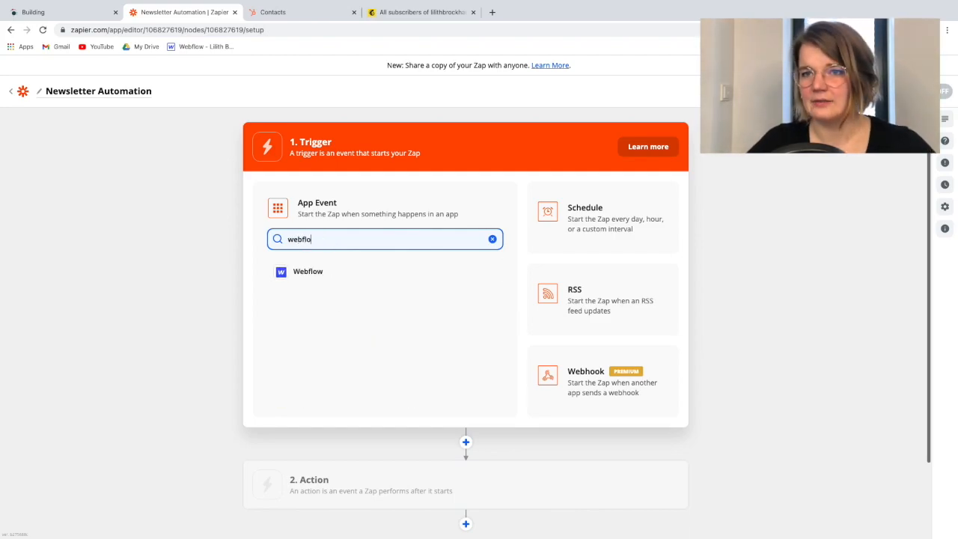
pyautogui.click(332, 272)
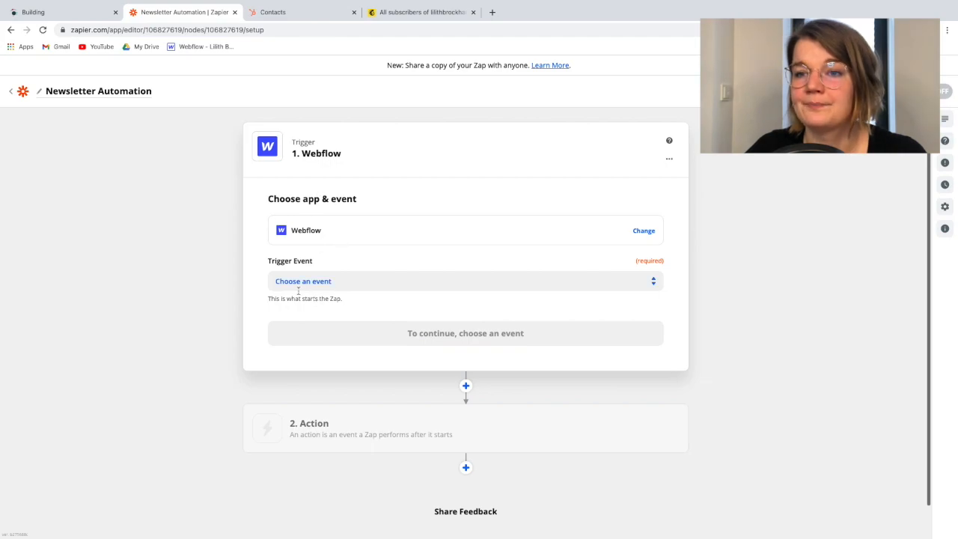
pyautogui.click(307, 277)
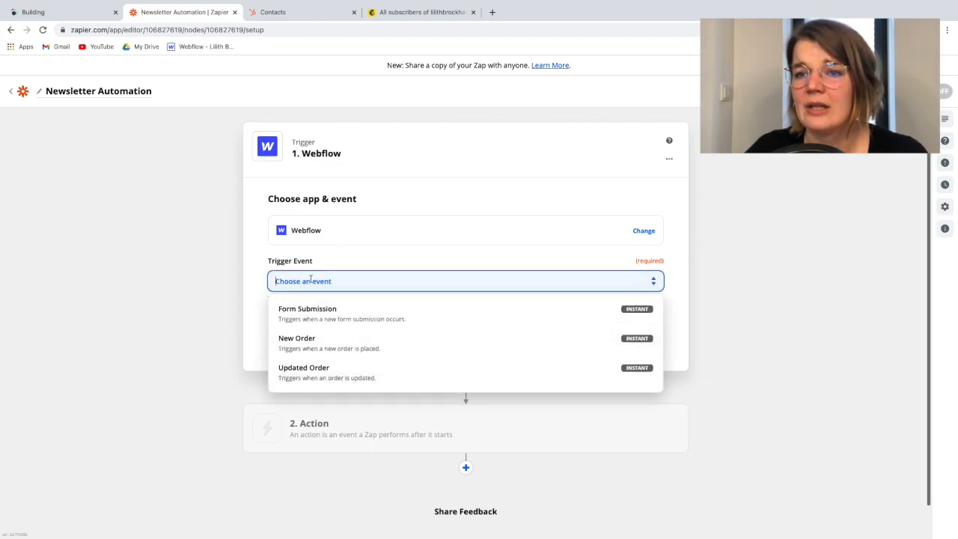
pyautogui.click(334, 319)
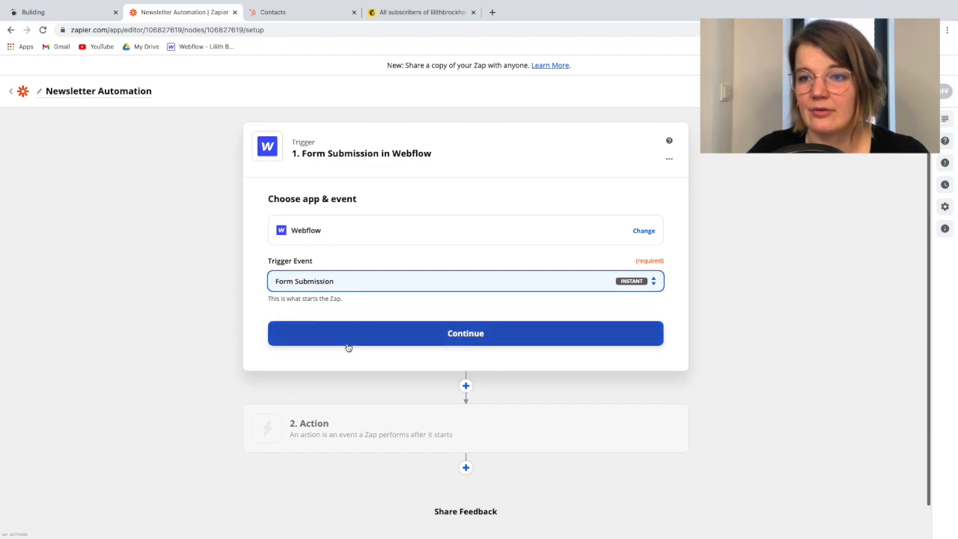
pyautogui.click(348, 341)
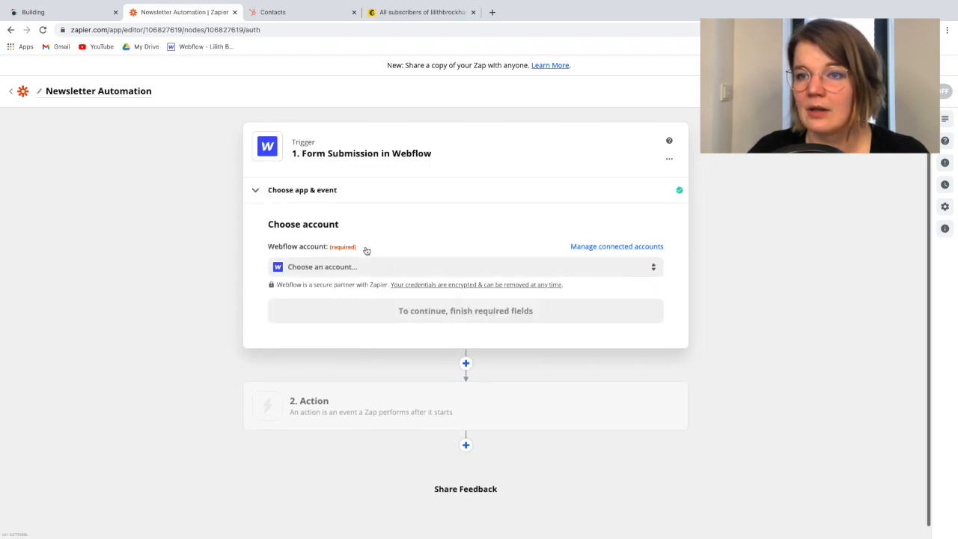
# Select the already connected Webflow account for the trigger and continue to the trigger setup
pyautogui.click(303, 268)
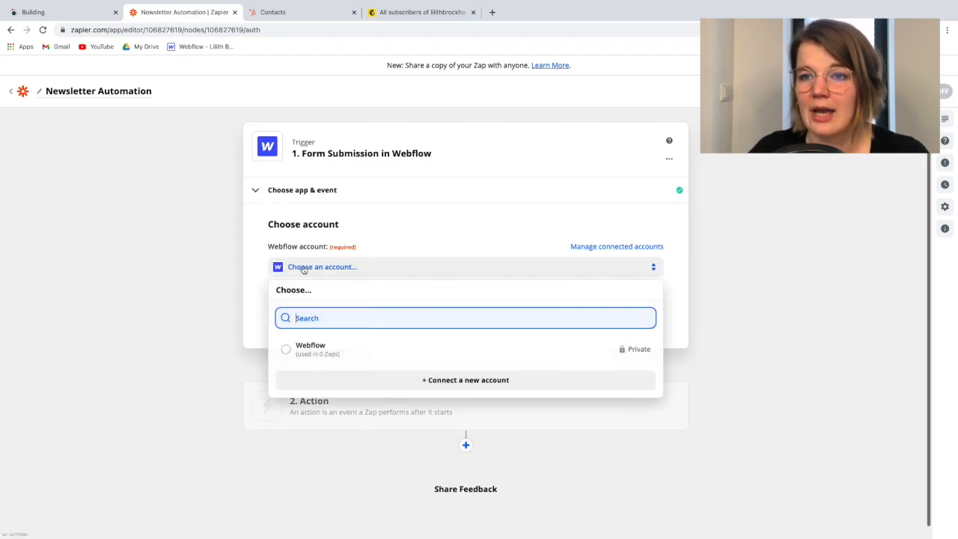
pyautogui.click(318, 350)
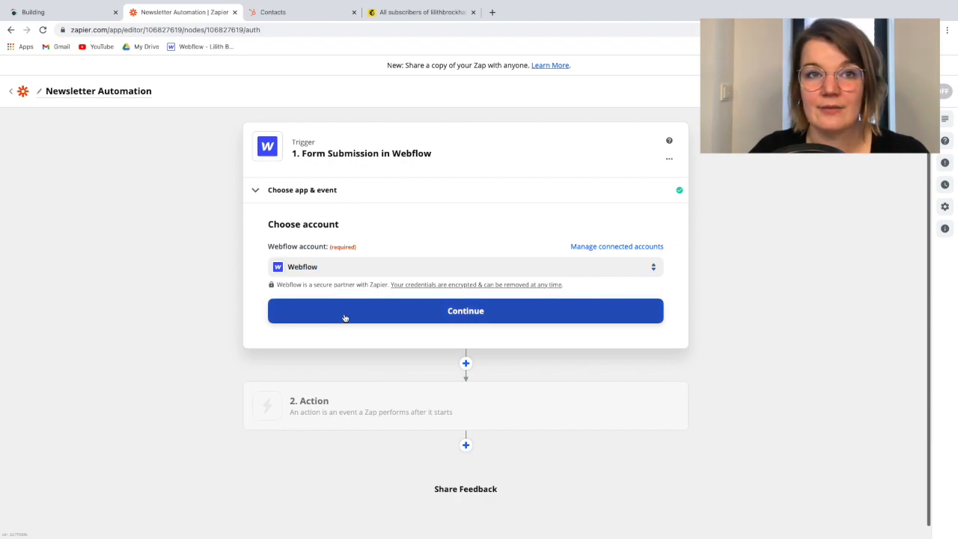
pyautogui.click(387, 317)
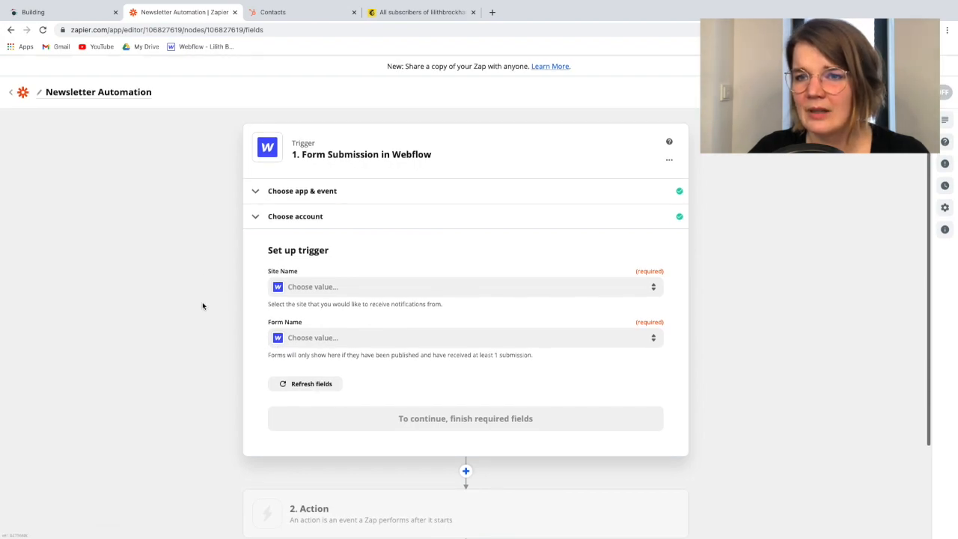
# Set the trigger's site name to the owner's Webflow site and its form name to Email Form, and continue to the trigger test
pyautogui.click(328, 285)
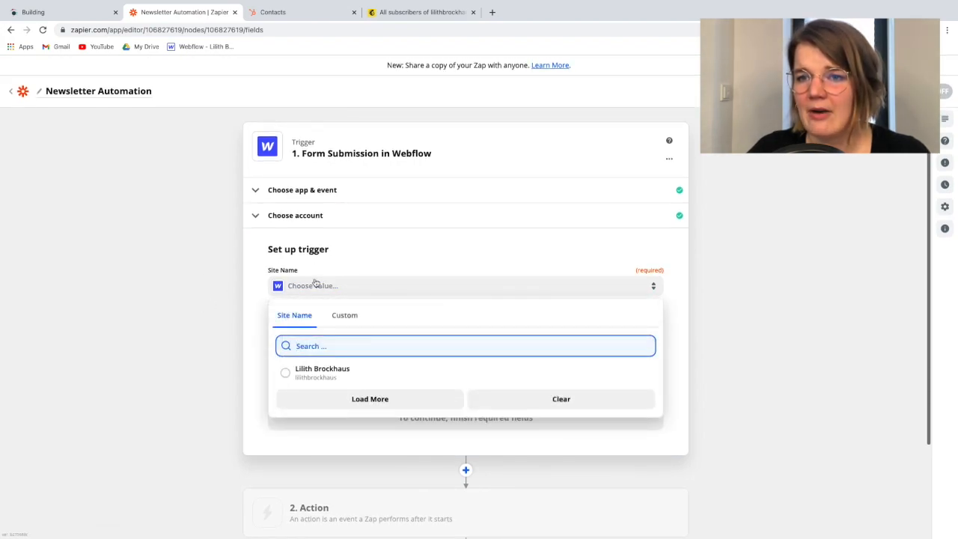
pyautogui.click(348, 373)
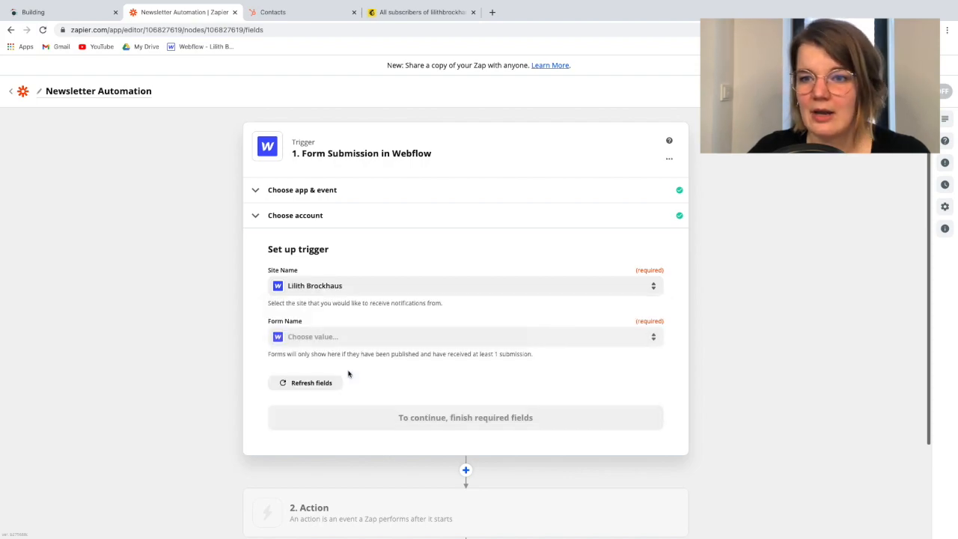
pyautogui.click(323, 337)
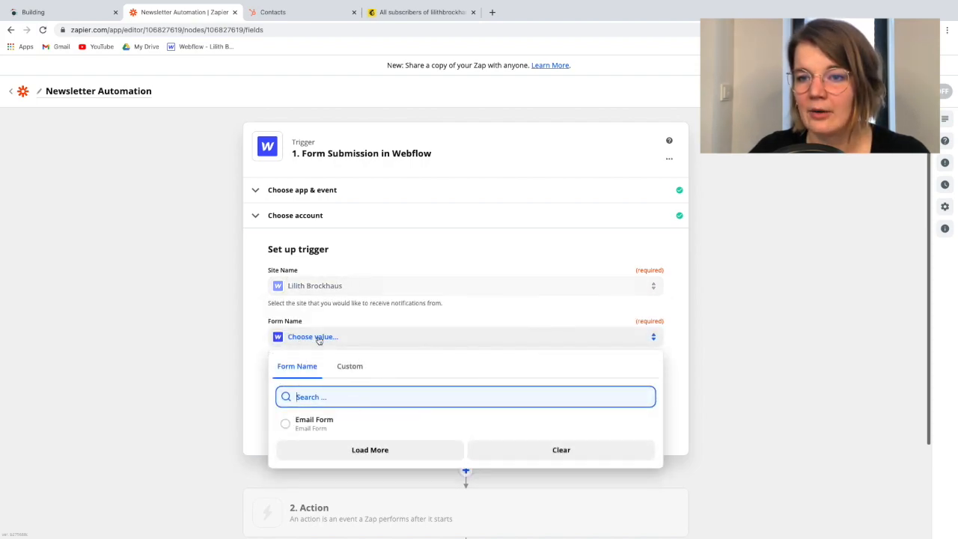
pyautogui.click(310, 432)
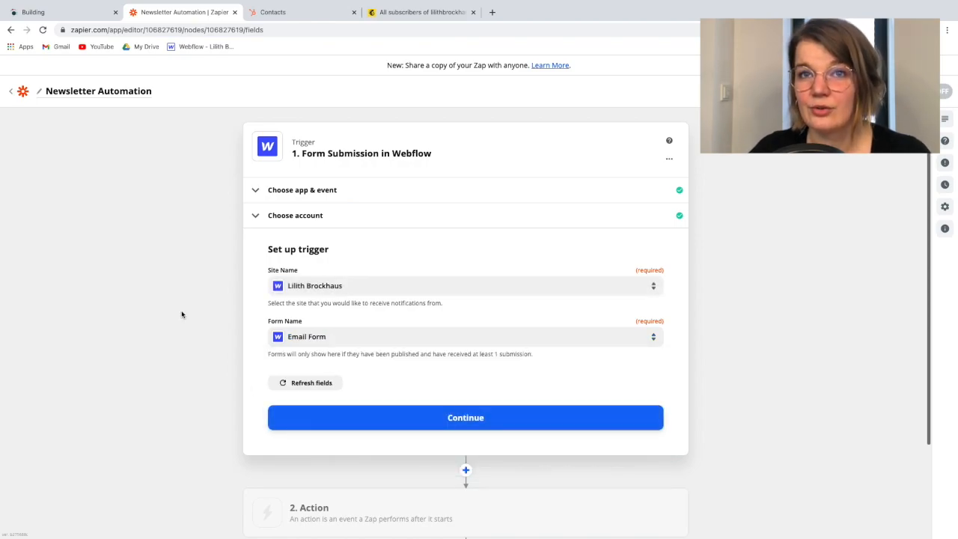
pyautogui.click(408, 420)
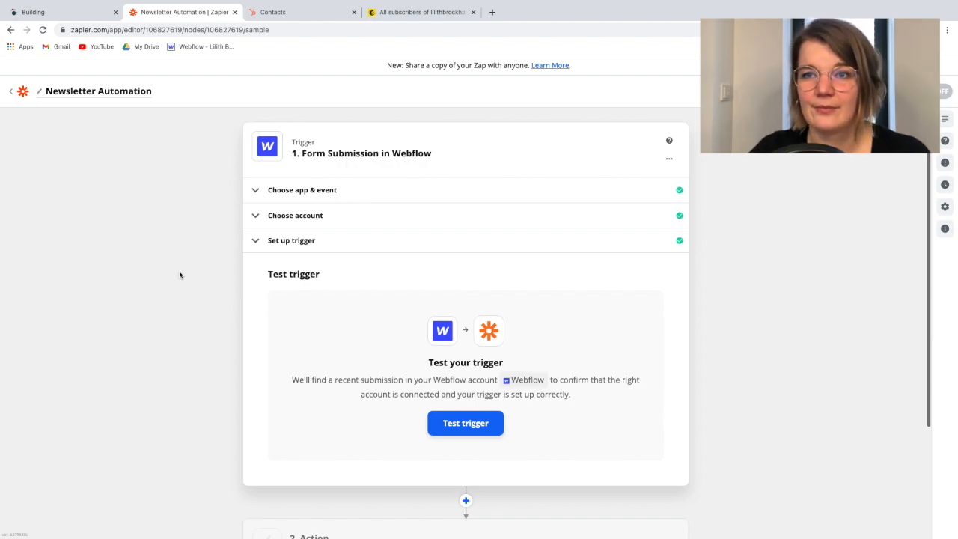
# Switch to the newsletter sign-up page, enter the subscriber's full name and e-mail address, and submit the form
pyautogui.click(83, 16)
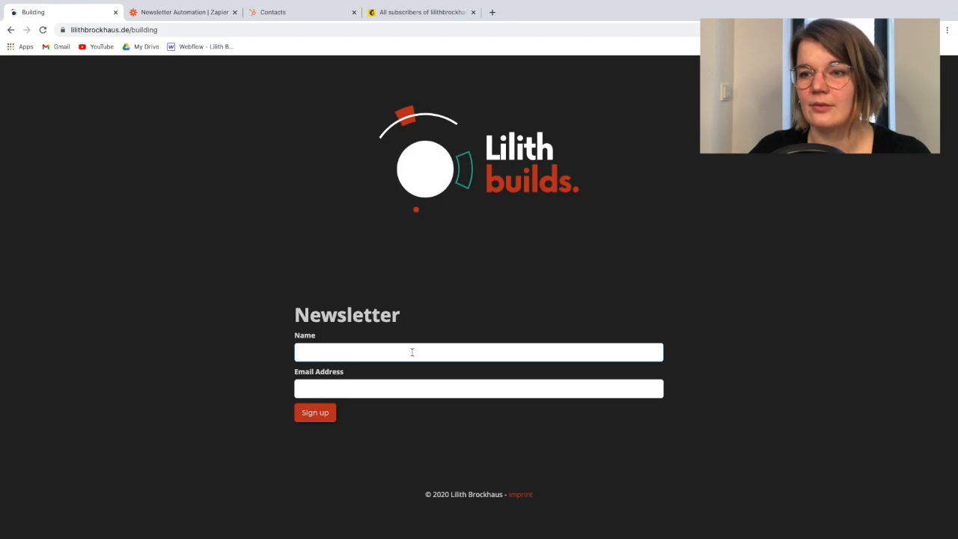
pyautogui.click(375, 352)
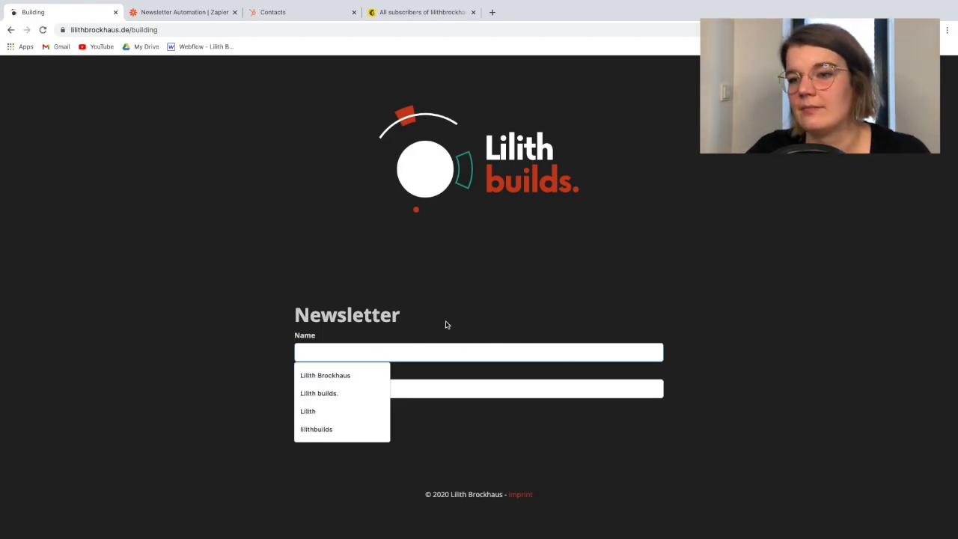
pyautogui.click(353, 375)
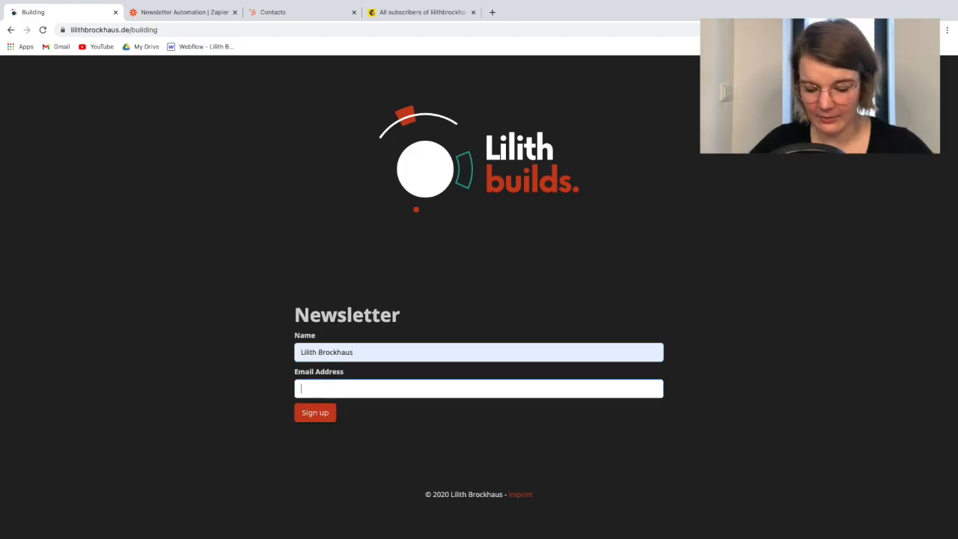
pyautogui.write('hell')
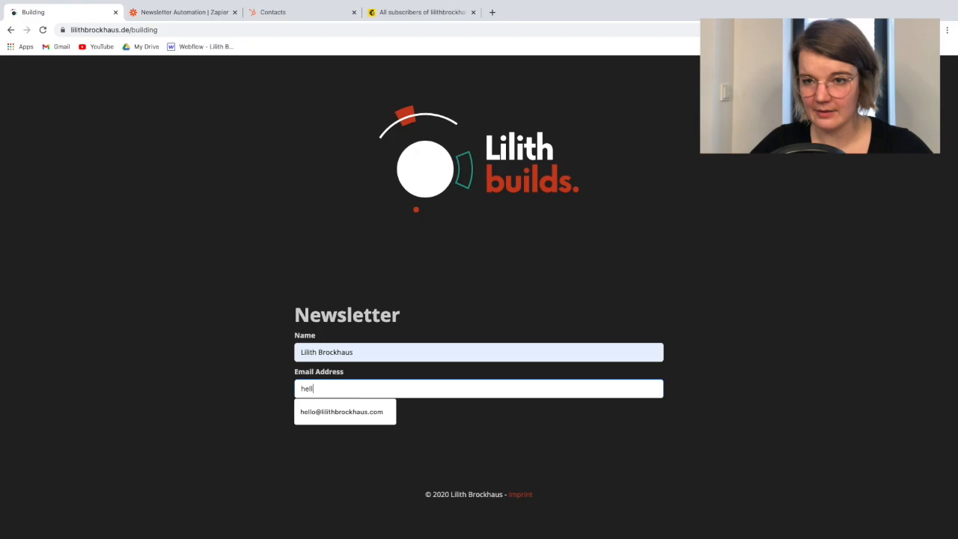
pyautogui.click(337, 418)
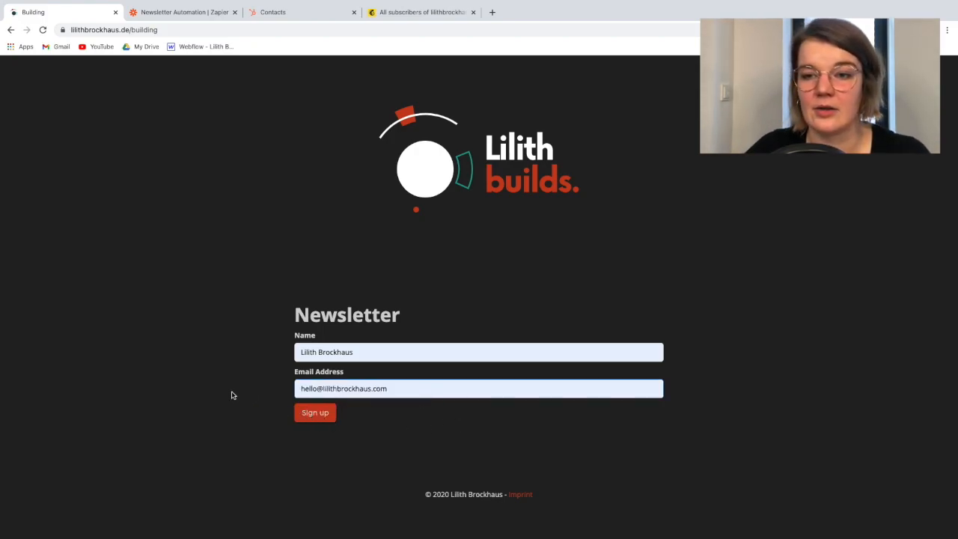
pyautogui.click(313, 416)
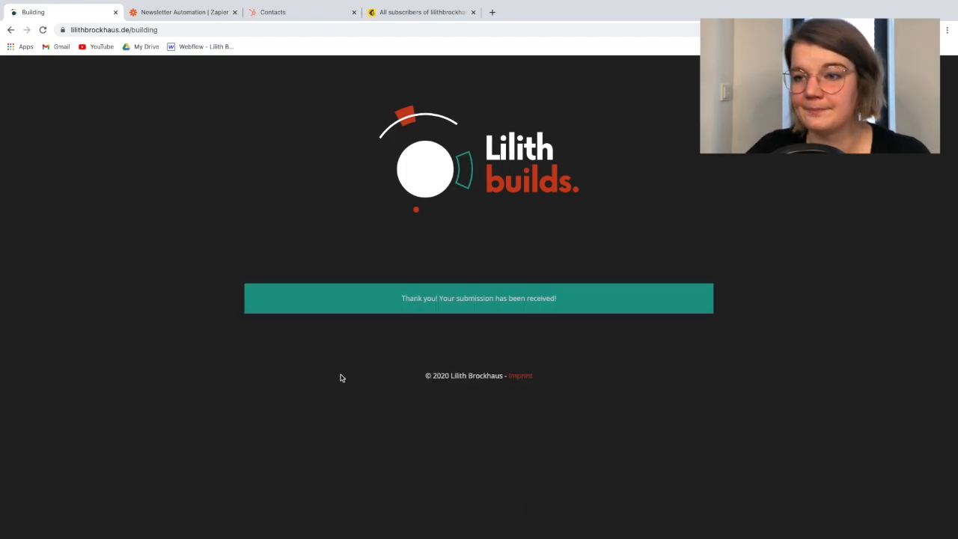
# Return to the Zapier editor, test the Webflow trigger, review the submission data, and continue to the action step
pyautogui.click(180, 13)
pyautogui.click(460, 425)
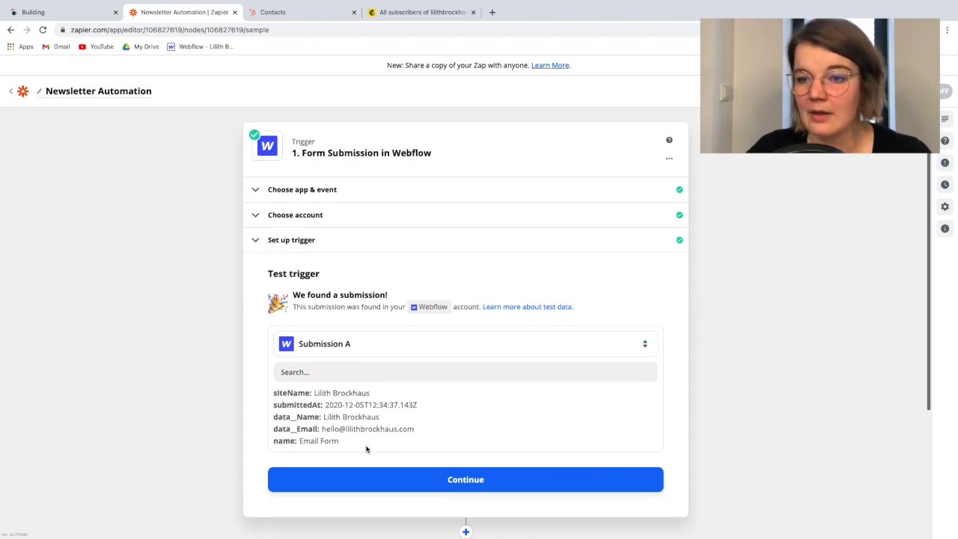
pyautogui.scroll(-1, 366, 447)
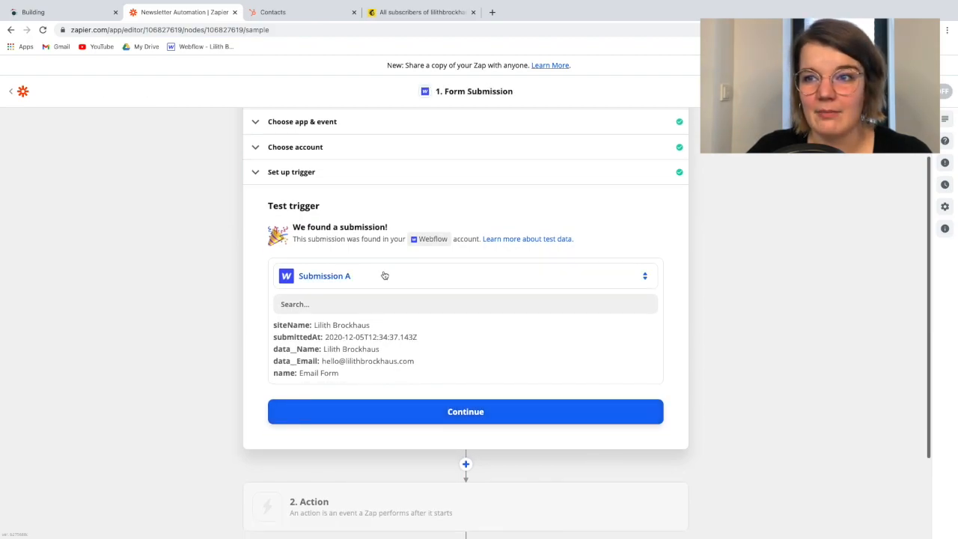
pyautogui.scroll(1, 382, 274)
pyautogui.scroll(-2, 367, 358)
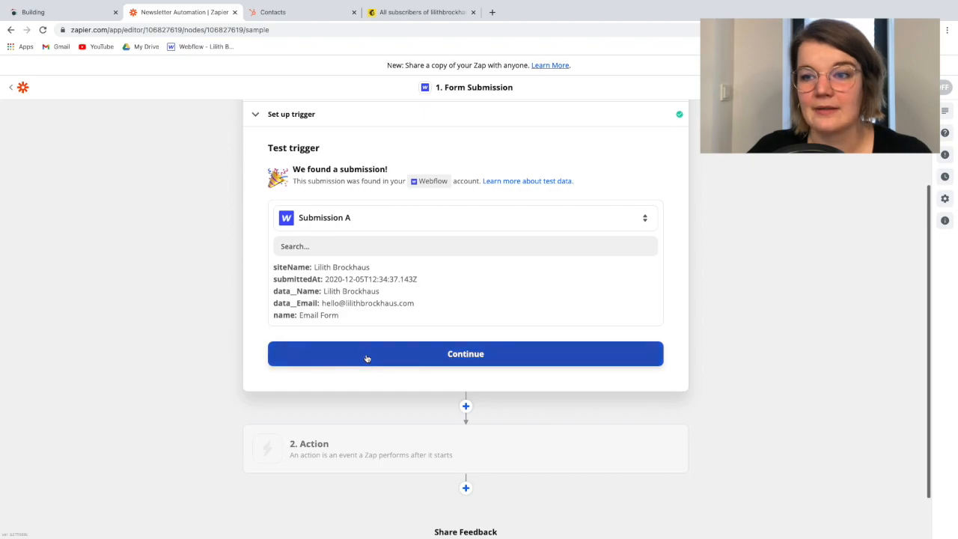
pyautogui.click(367, 359)
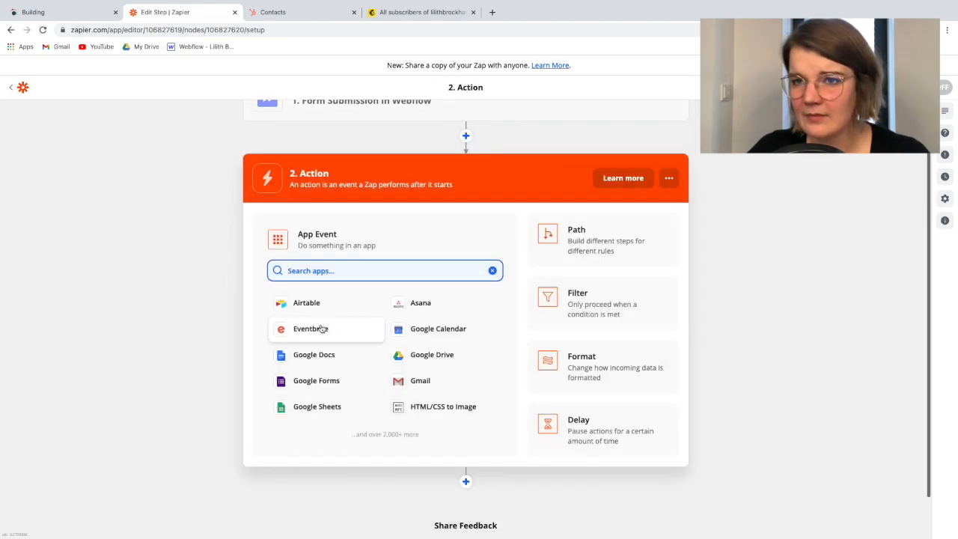
# Choose Formatter by Zapier as the action app with Text as the action event, and continue to the action setup
pyautogui.scroll(1, 145, 256)
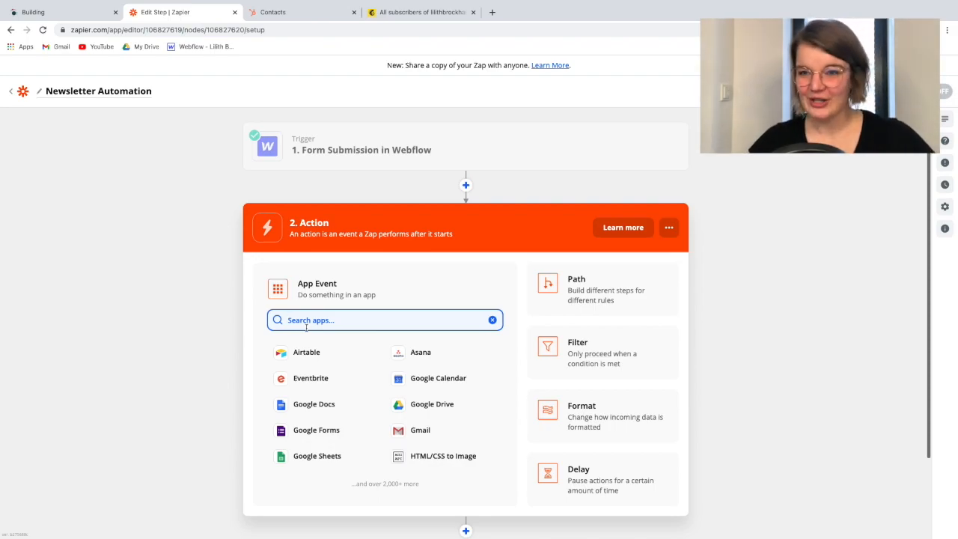
pyautogui.write('form')
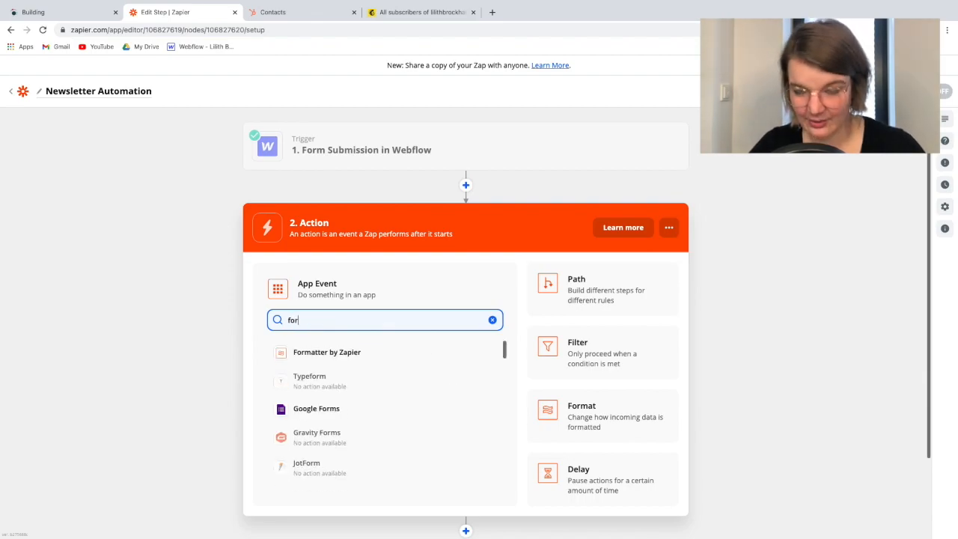
pyautogui.click(319, 352)
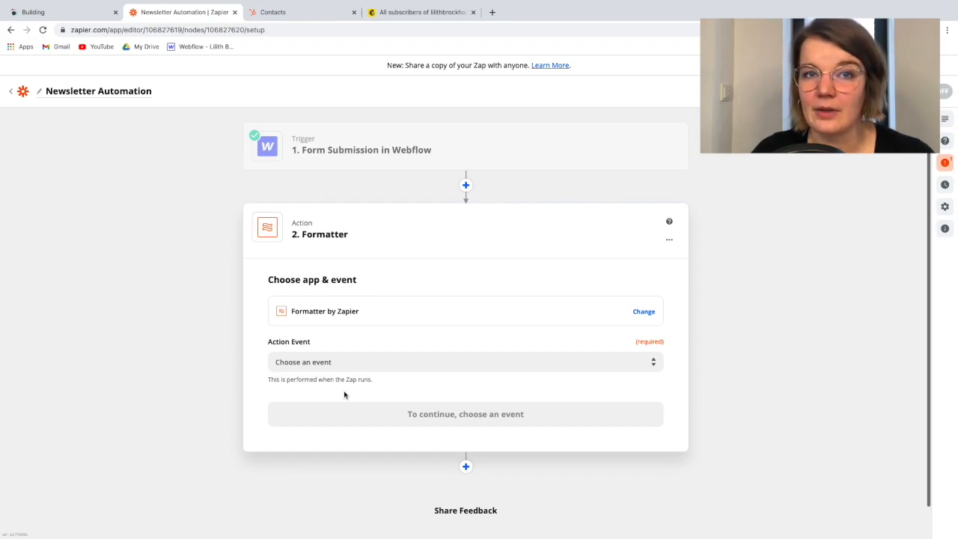
pyautogui.click(327, 362)
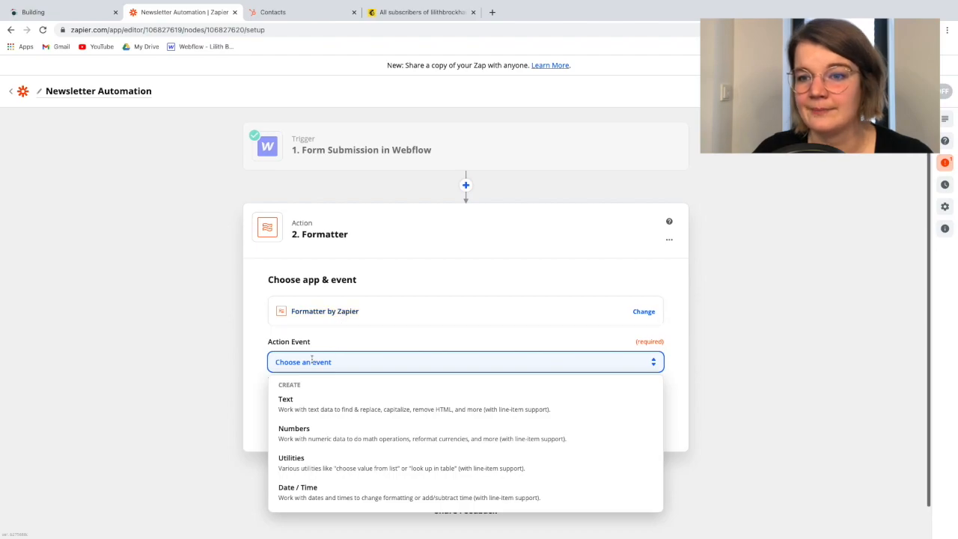
pyautogui.click(349, 412)
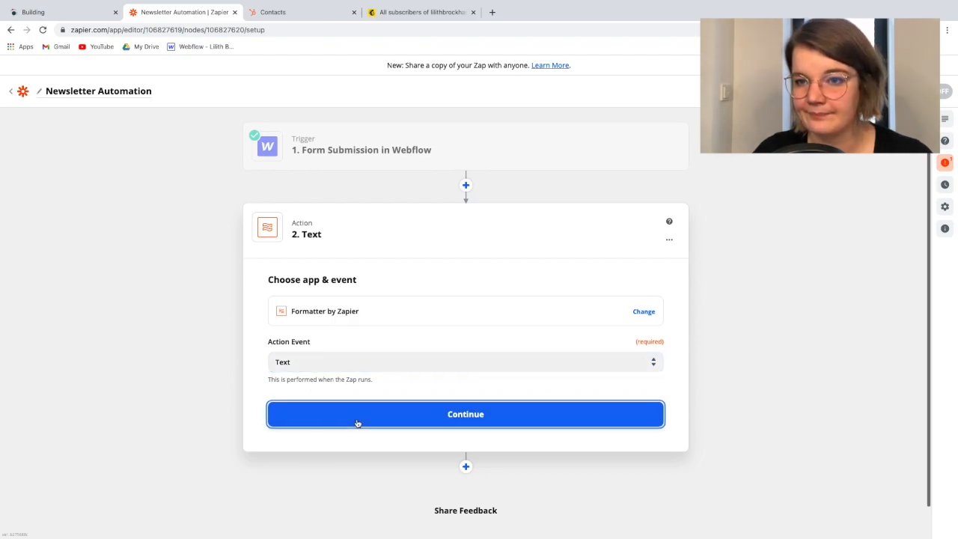
pyautogui.click(358, 423)
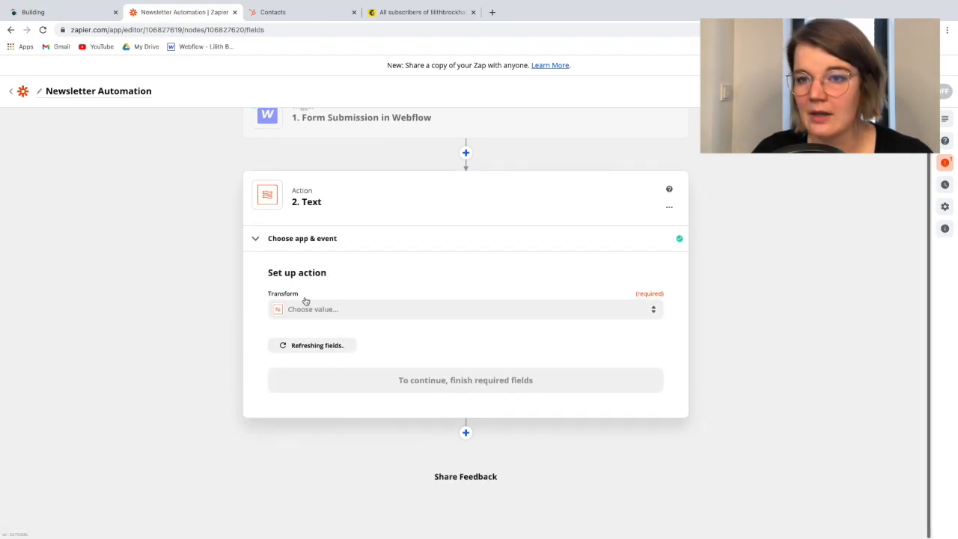
# Set the Formatter action's transform to Lowercase
pyautogui.click(306, 307)
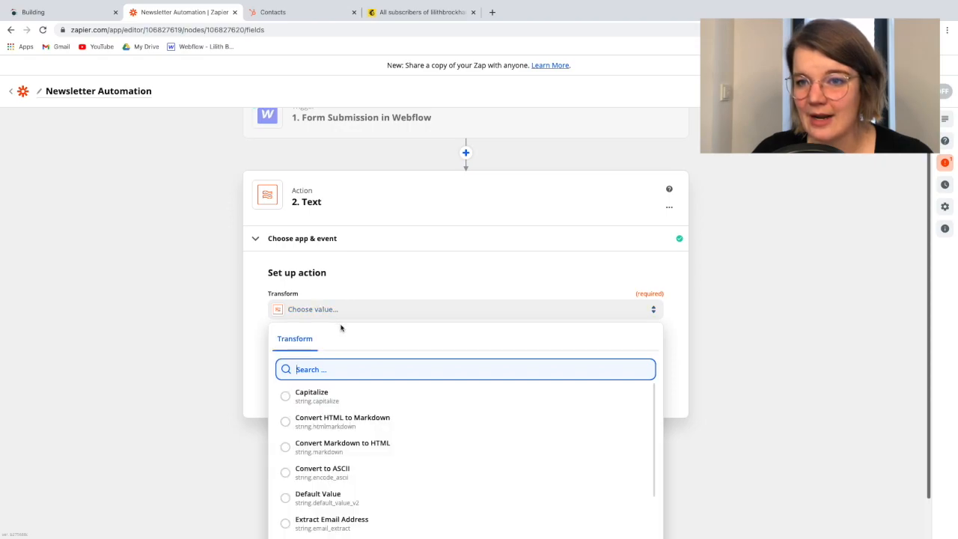
pyautogui.scroll(-1, 378, 438)
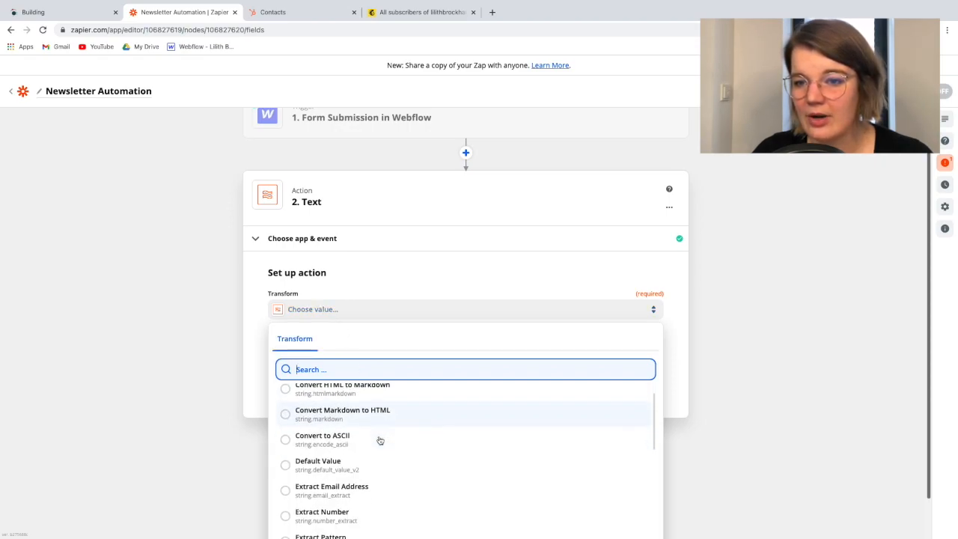
pyautogui.scroll(-4, 379, 440)
pyautogui.scroll(-1, 380, 441)
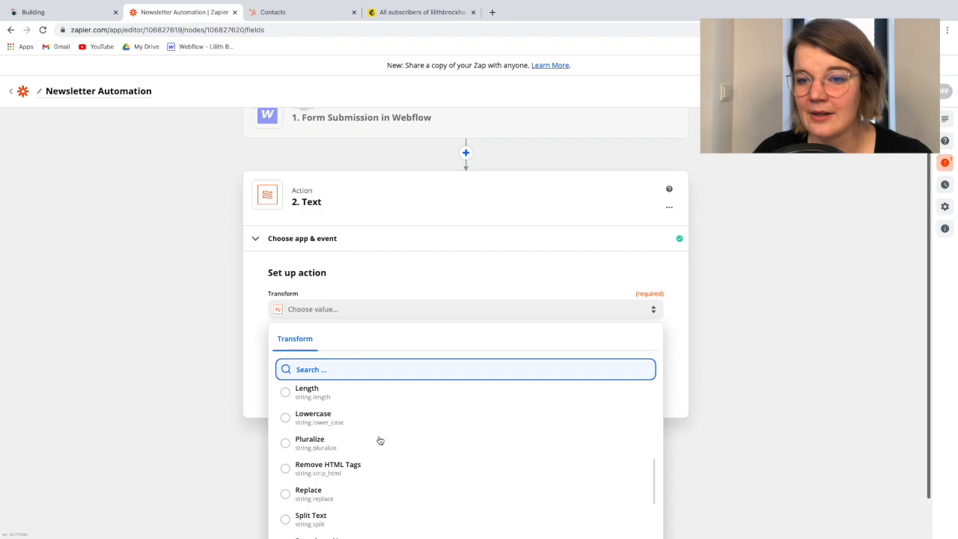
pyautogui.click(322, 419)
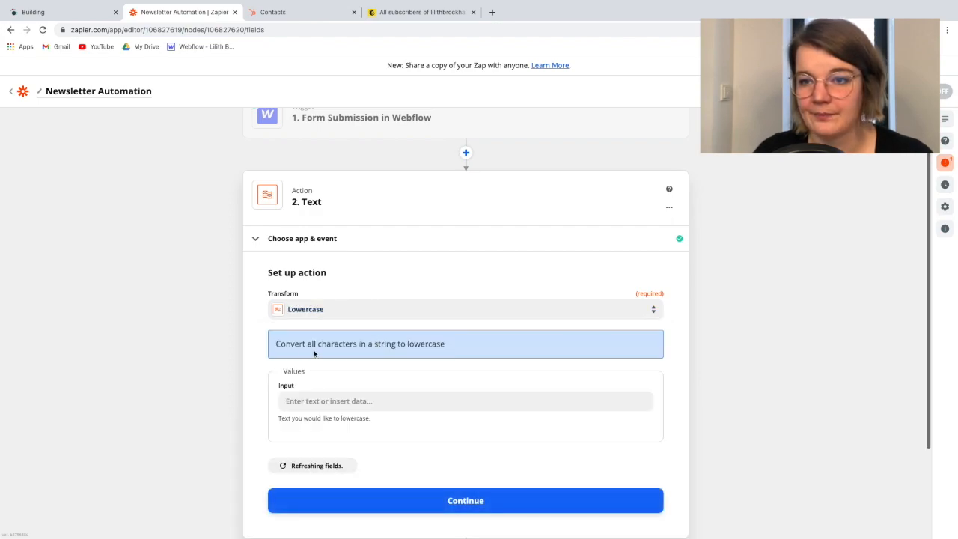
# Set the Lowercase input value to Data Email from the Webflow form submission
pyautogui.click(292, 402)
pyautogui.scroll(-2, 313, 314)
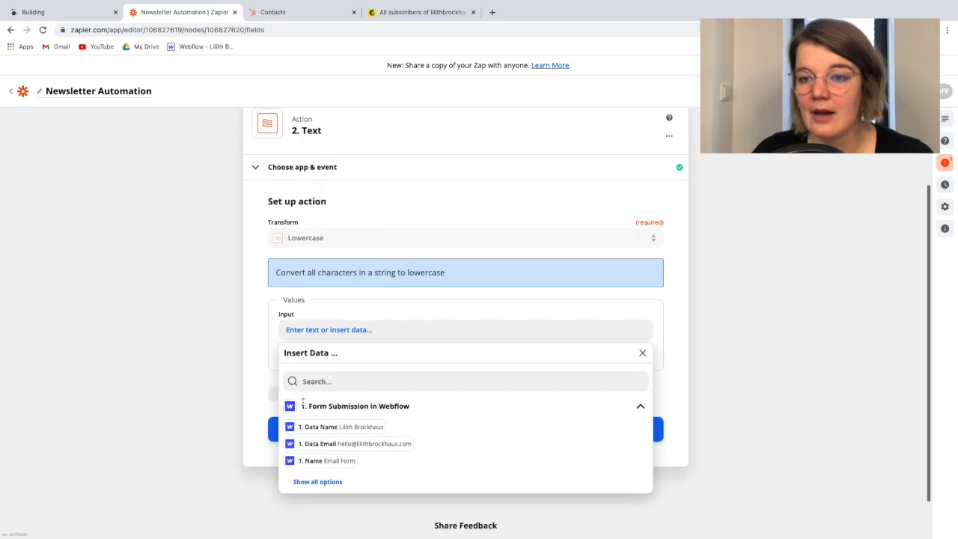
pyautogui.click(314, 280)
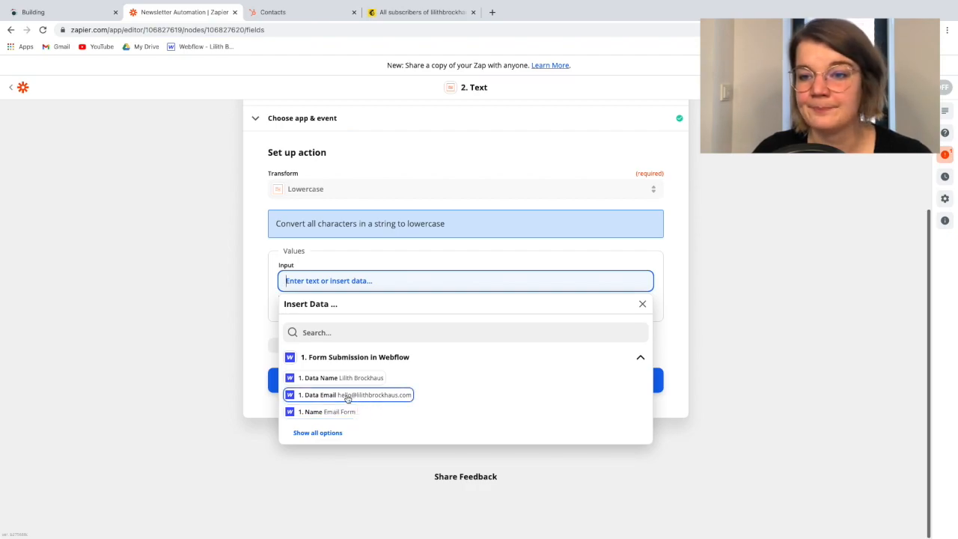
pyautogui.click(376, 401)
pyautogui.click(265, 294)
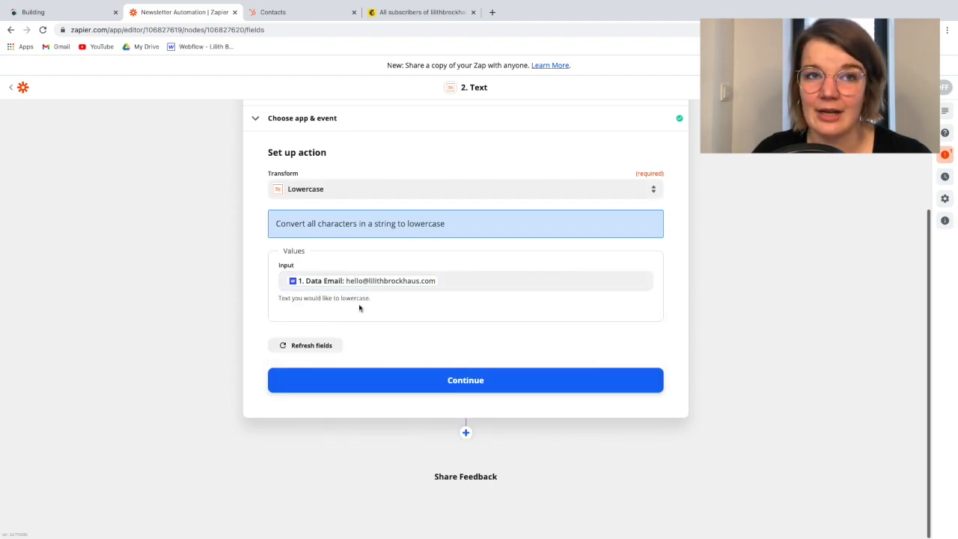
# Continue from the Formatter setup to the action test and run the test
pyautogui.click(368, 387)
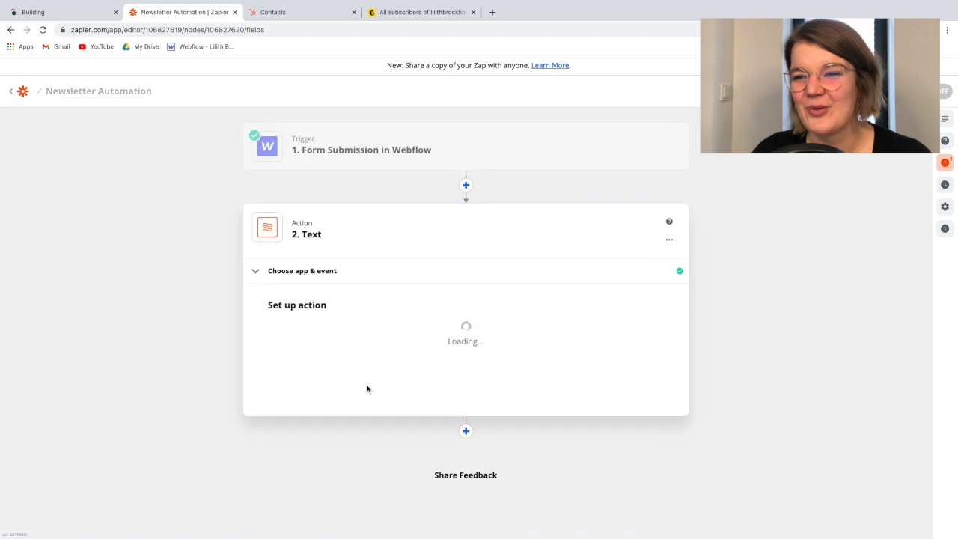
pyautogui.scroll(-1, 354, 353)
pyautogui.click(370, 384)
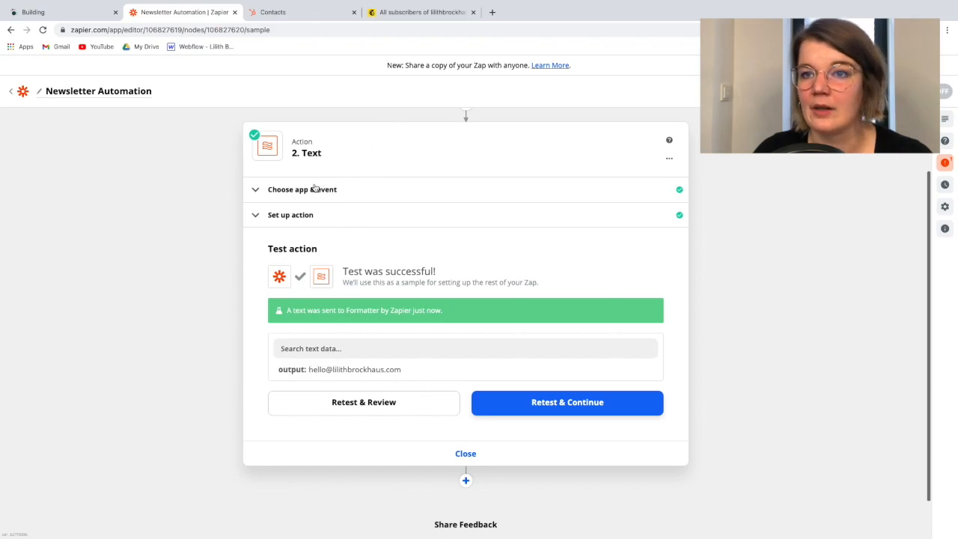
# Rename the Formatter step as "lowercase email" and close it
pyautogui.click(669, 158)
pyautogui.click(628, 186)
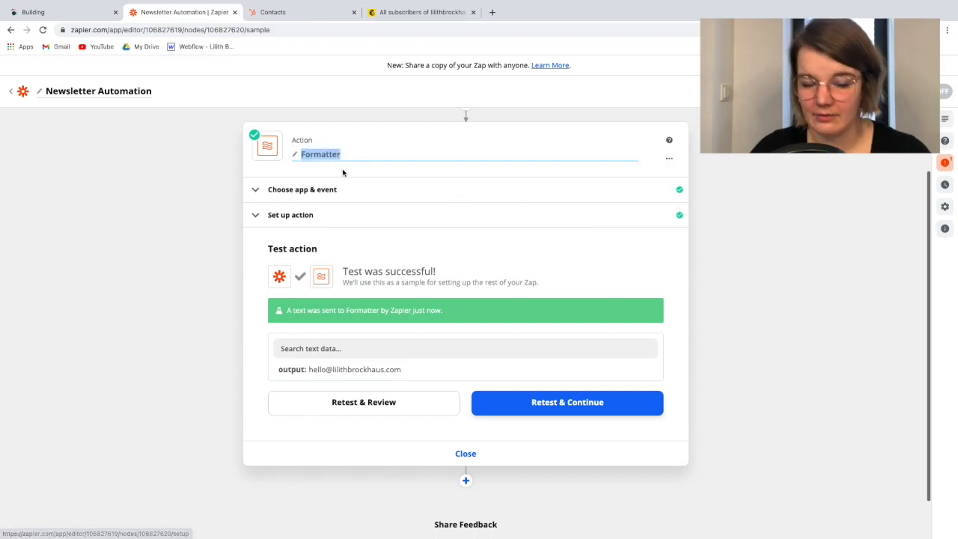
pyautogui.write('lowercase')
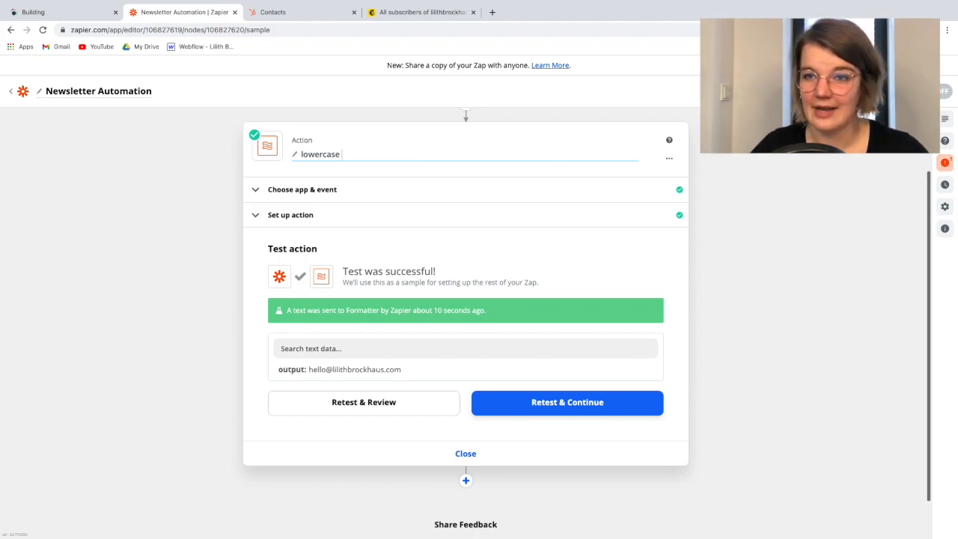
pyautogui.write('emails')
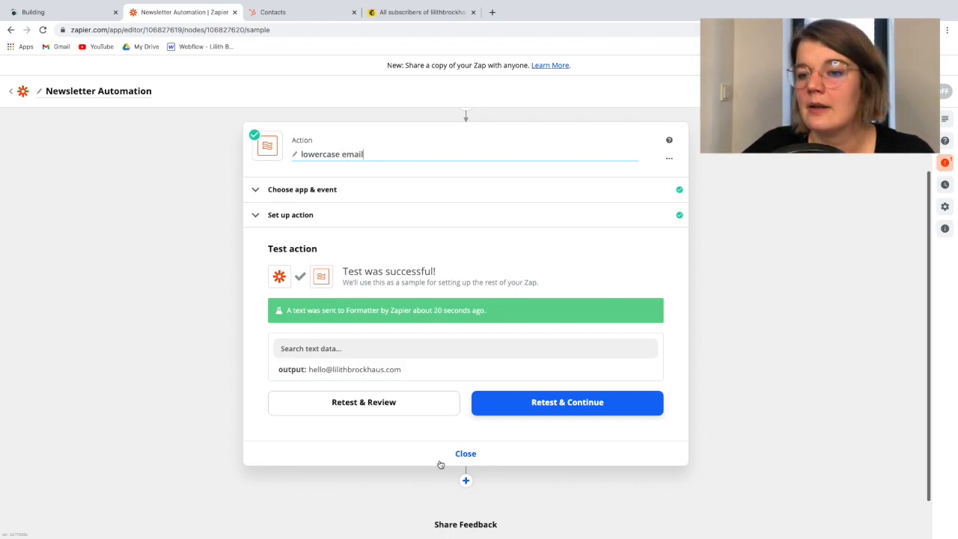
pyautogui.click(435, 455)
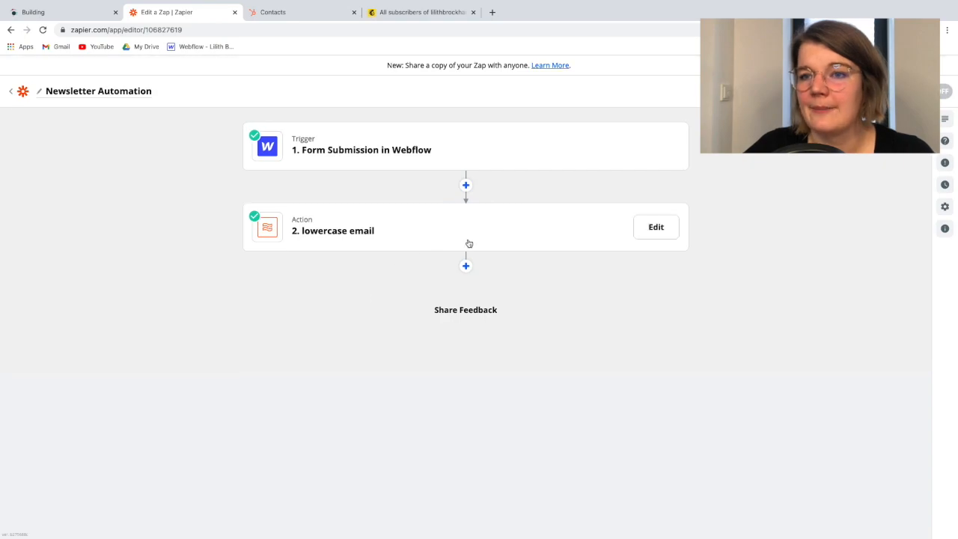
# Add a Mailchimp action after the lowercase email step with the Add/Update Subscriber event, and continue to the account choice
pyautogui.click(464, 267)
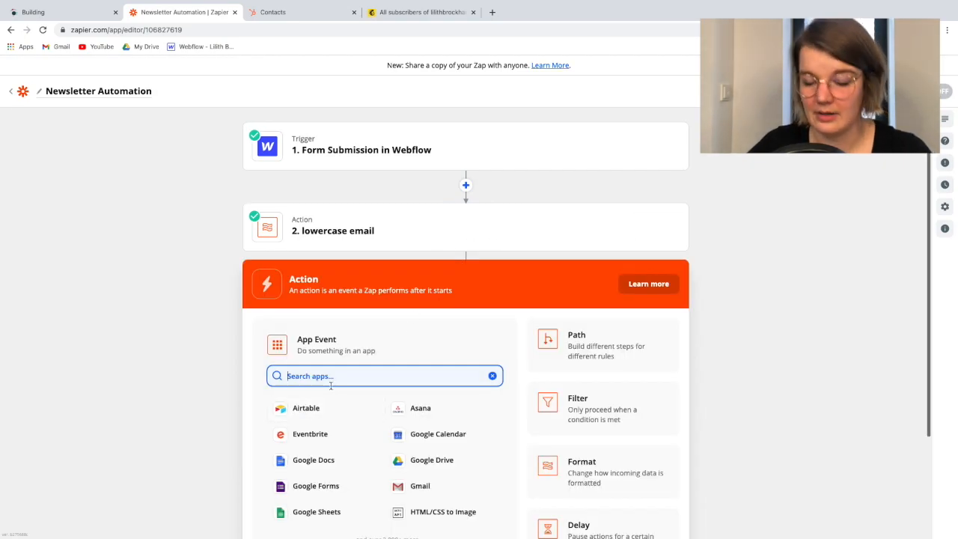
pyautogui.write('mail')
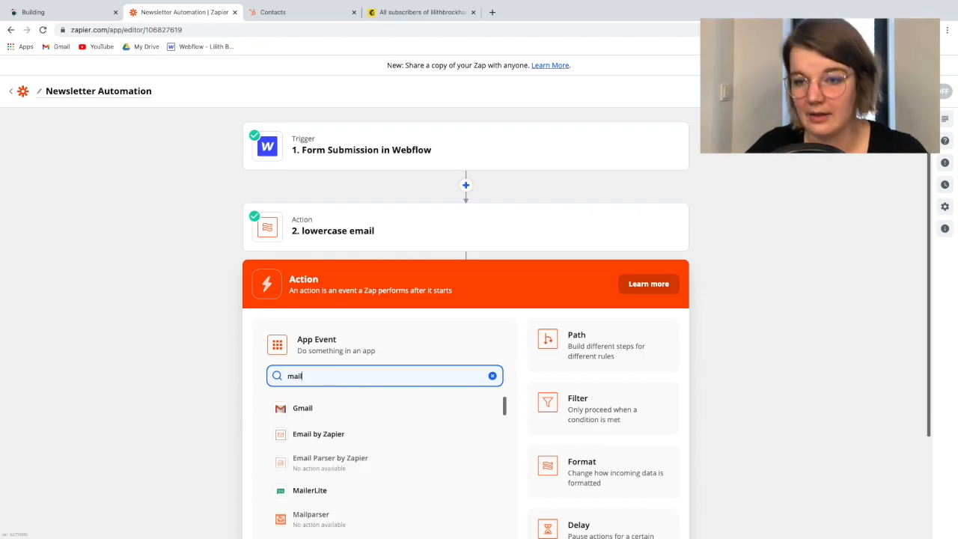
pyautogui.write('chim')
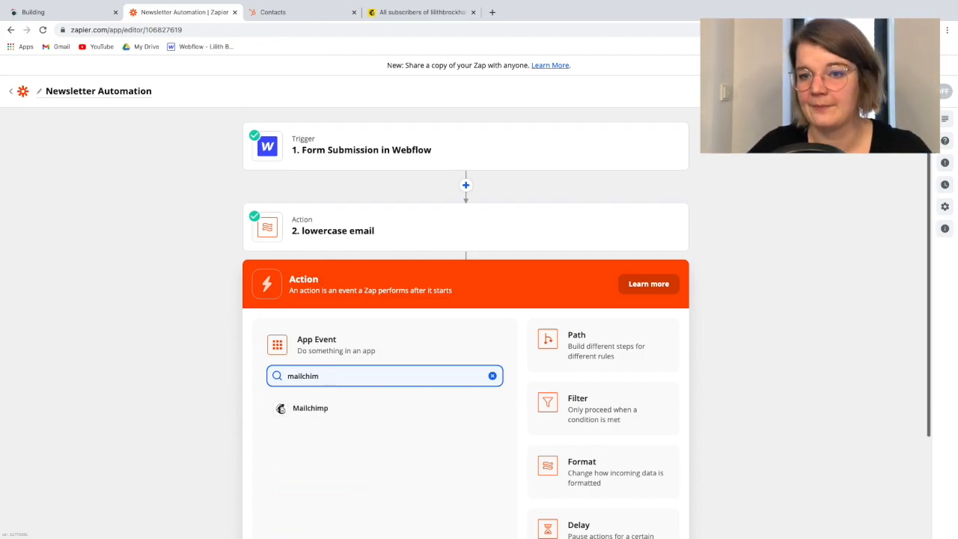
pyautogui.click(325, 414)
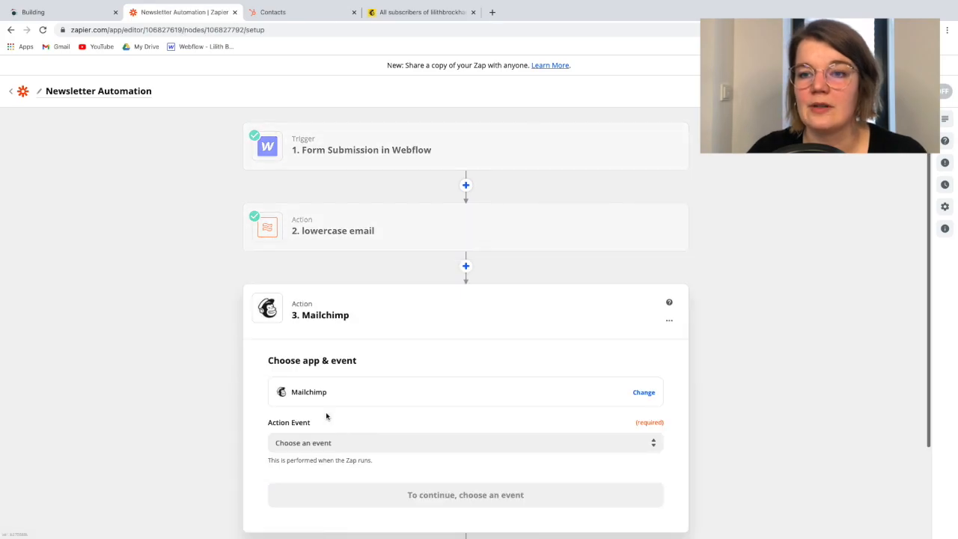
pyautogui.scroll(-3, 229, 378)
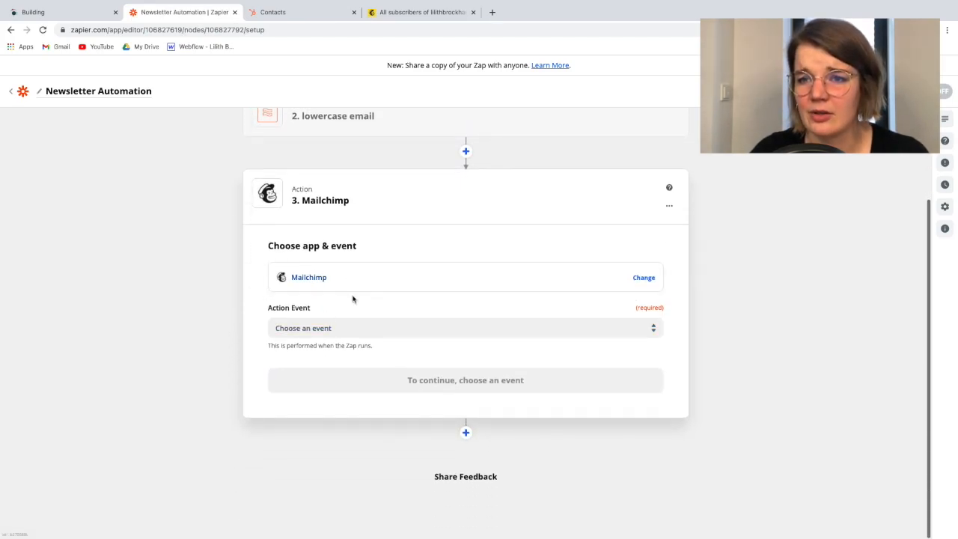
pyautogui.click(293, 329)
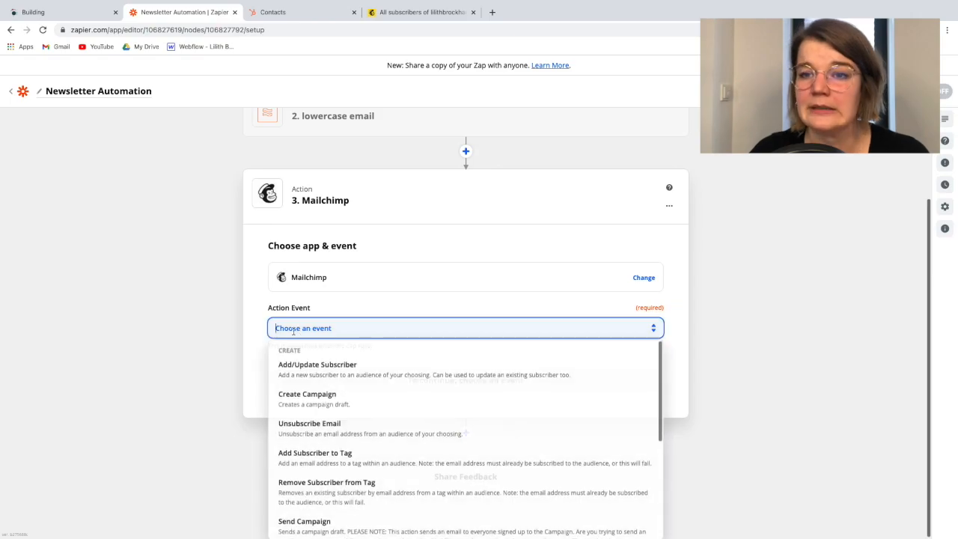
pyautogui.click(320, 372)
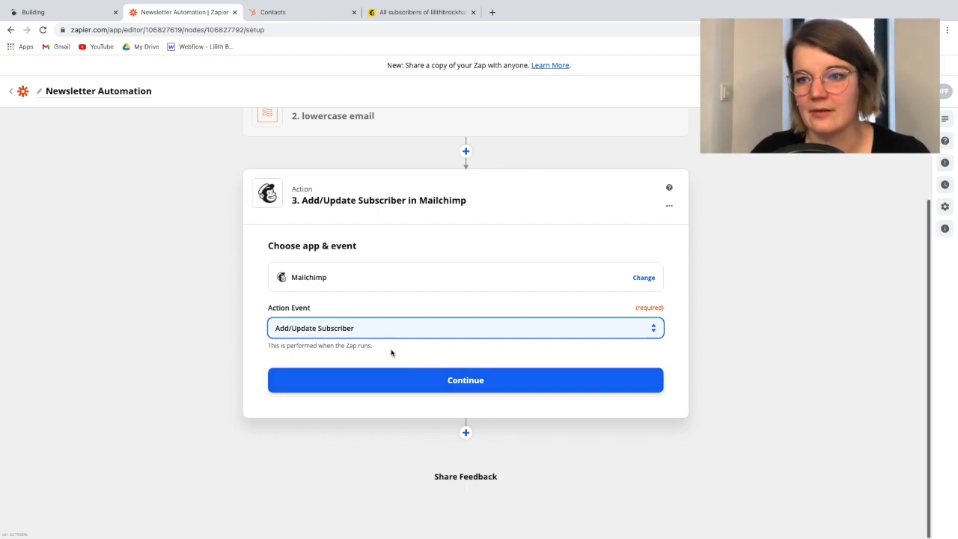
pyautogui.click(352, 390)
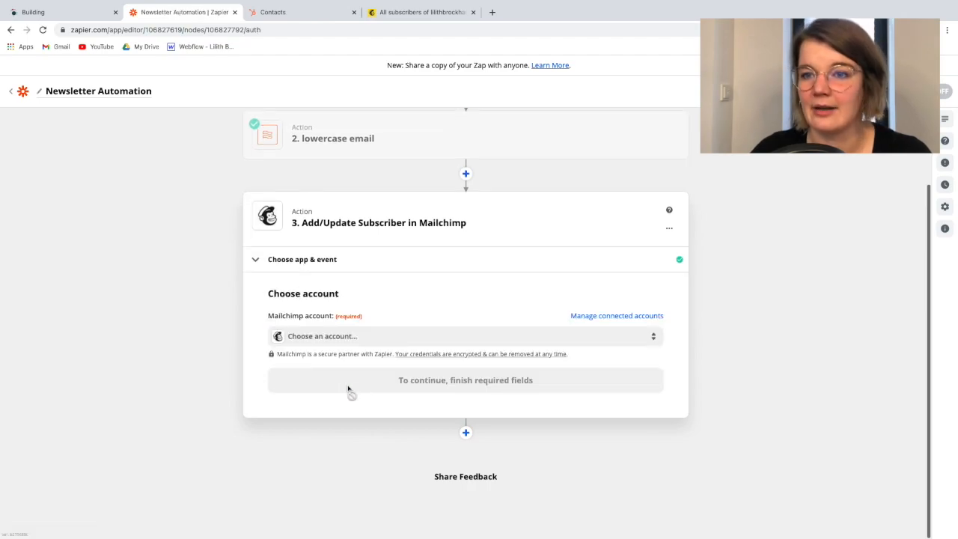
# Select the owner's private Mailchimp account for the action and continue to the action setup
pyautogui.click(331, 344)
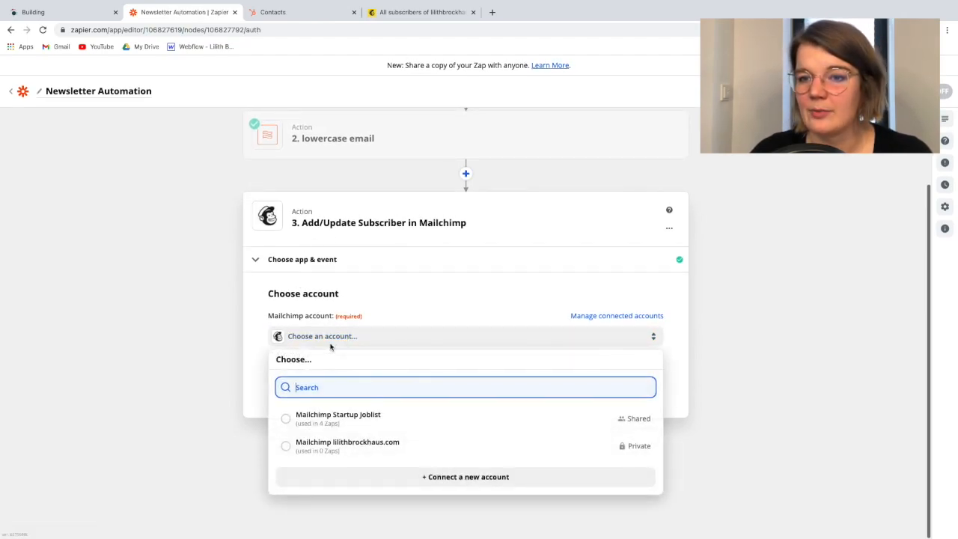
pyautogui.click(334, 449)
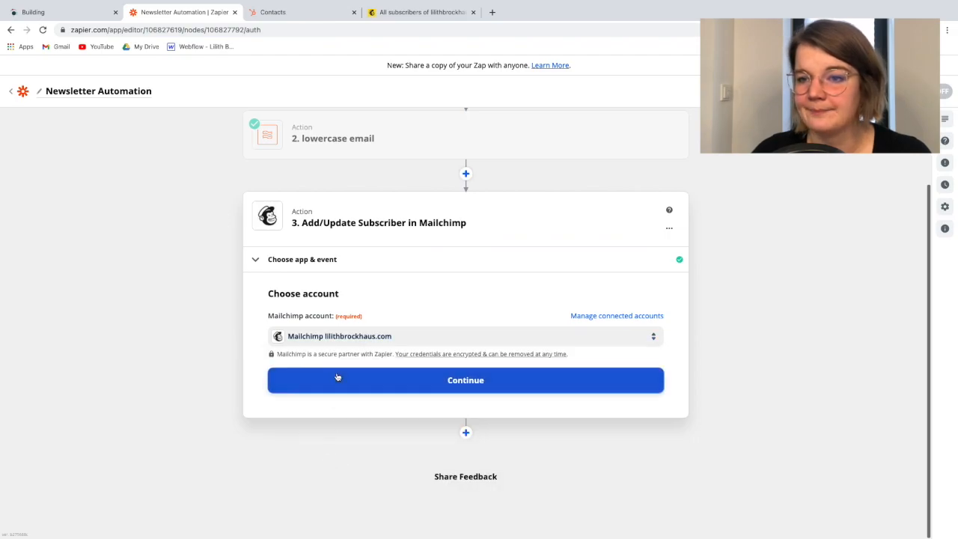
pyautogui.click(279, 379)
# Set the Mailchimp audience to the owner's website list and the Subscriber Email to Data Email from the Webflow form submission
pyautogui.scroll(-3, 350, 334)
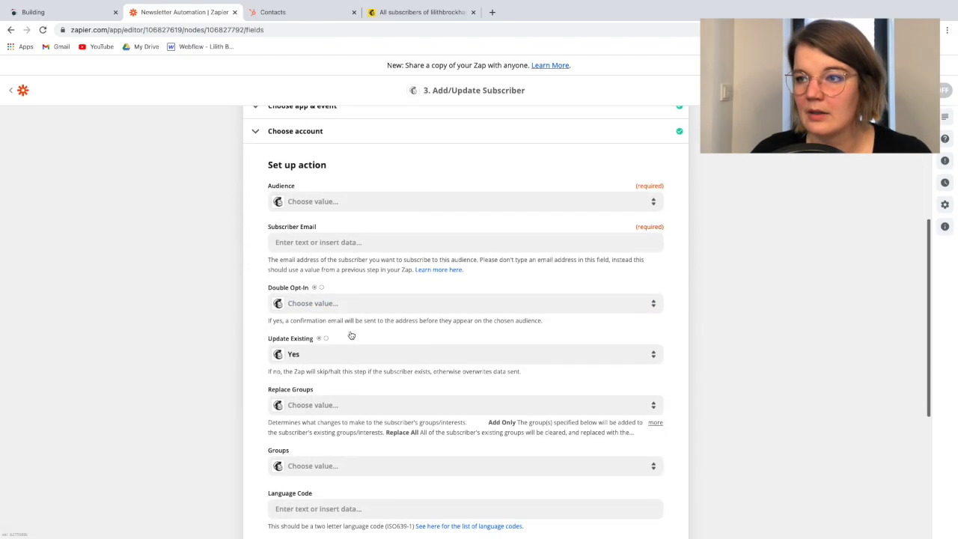
pyautogui.click(331, 197)
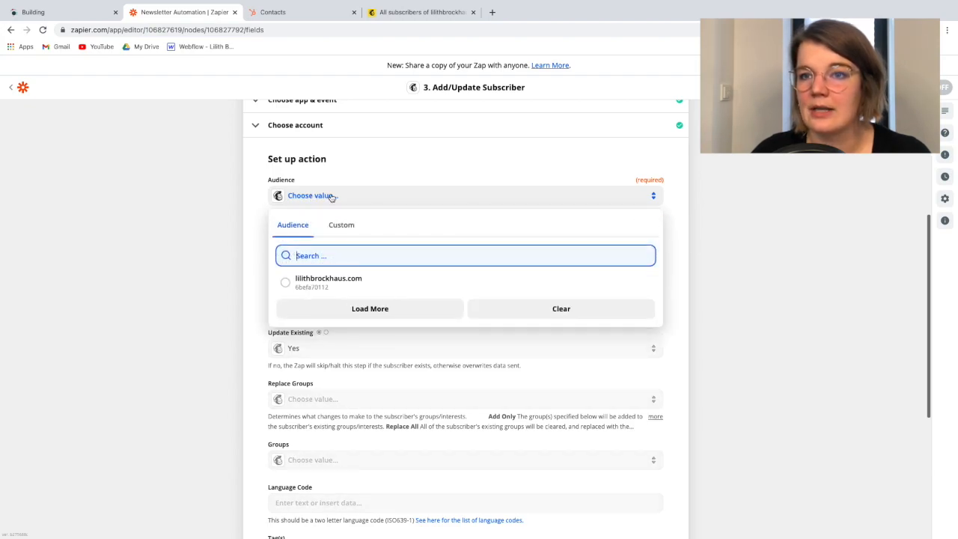
pyautogui.click(308, 283)
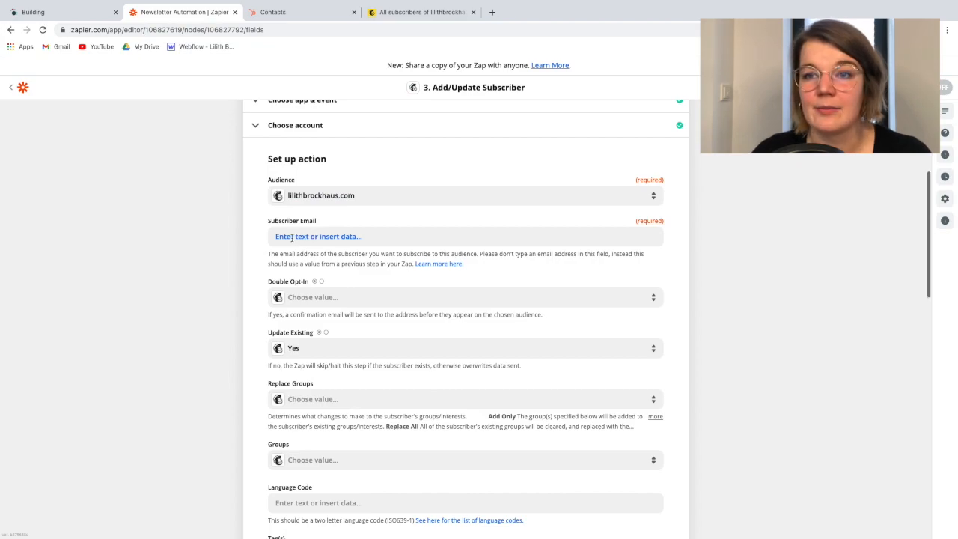
pyautogui.click(292, 238)
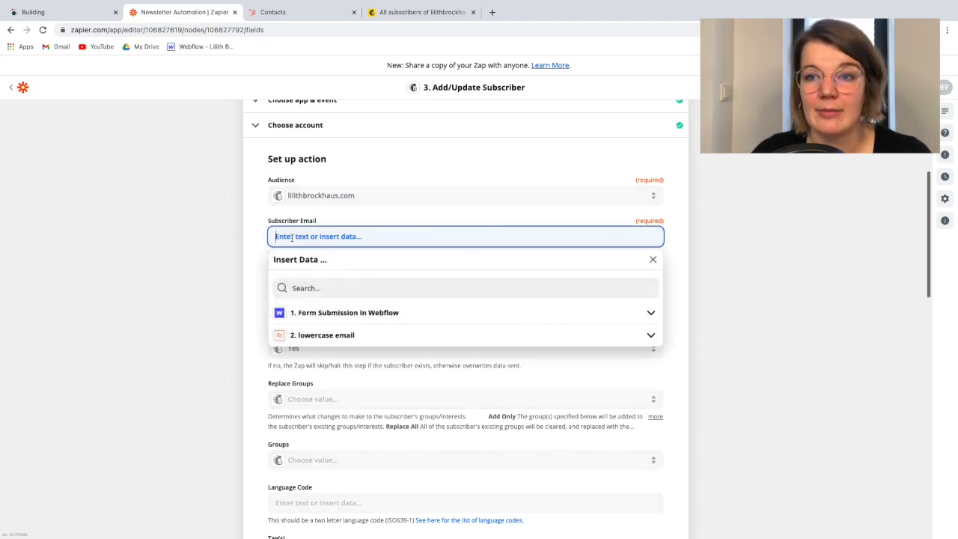
pyautogui.click(315, 314)
pyautogui.click(323, 352)
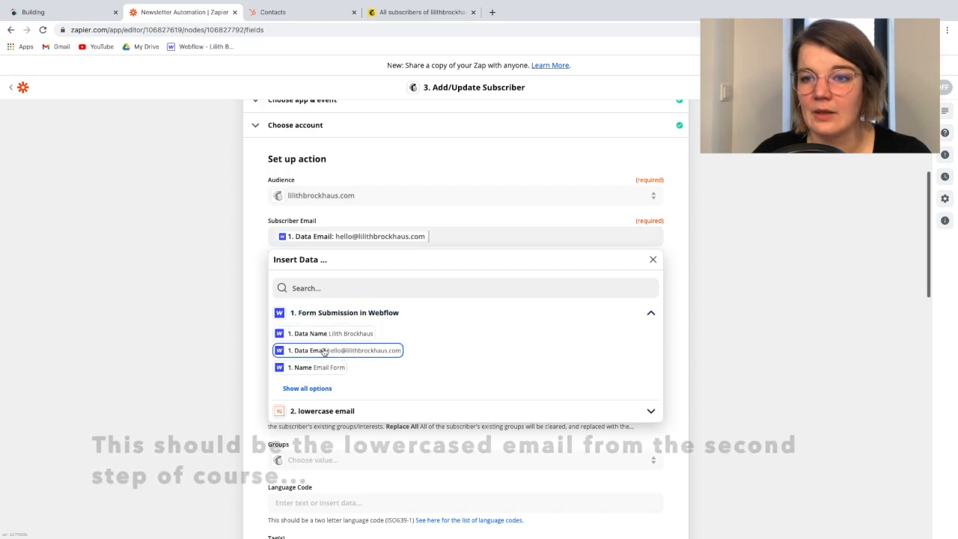
pyautogui.click(248, 234)
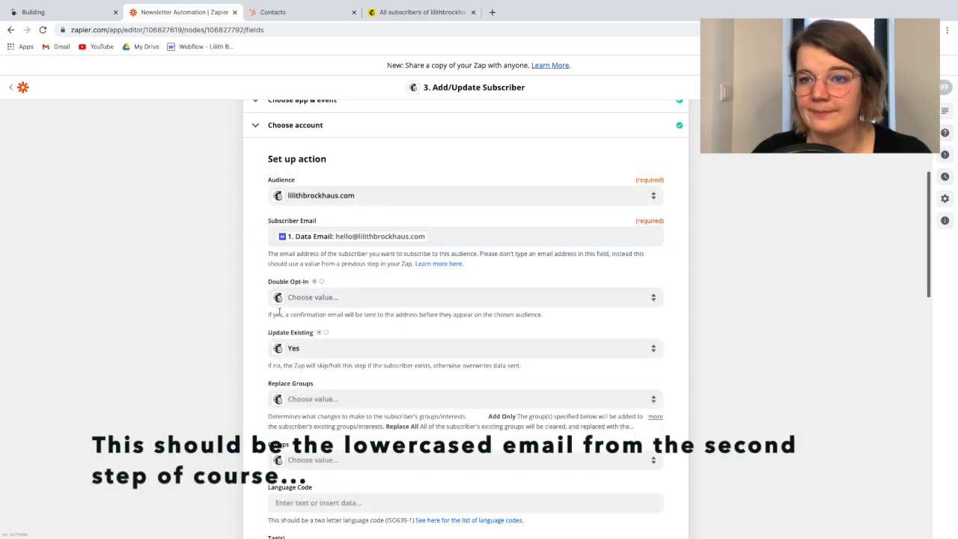
# Set Double Opt-In to False in the Mailchimp Add/Update Subscriber action
pyautogui.scroll(-2, 279, 311)
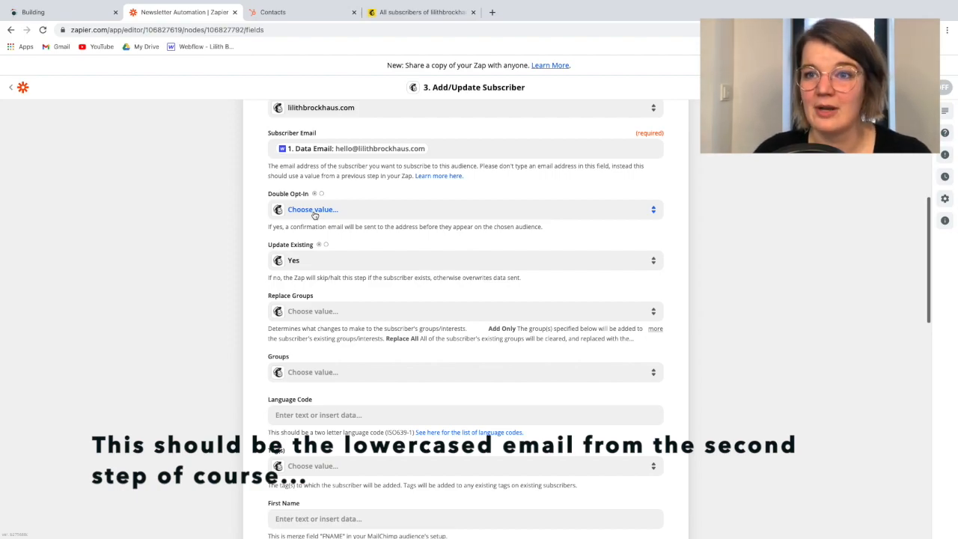
pyautogui.click(323, 209)
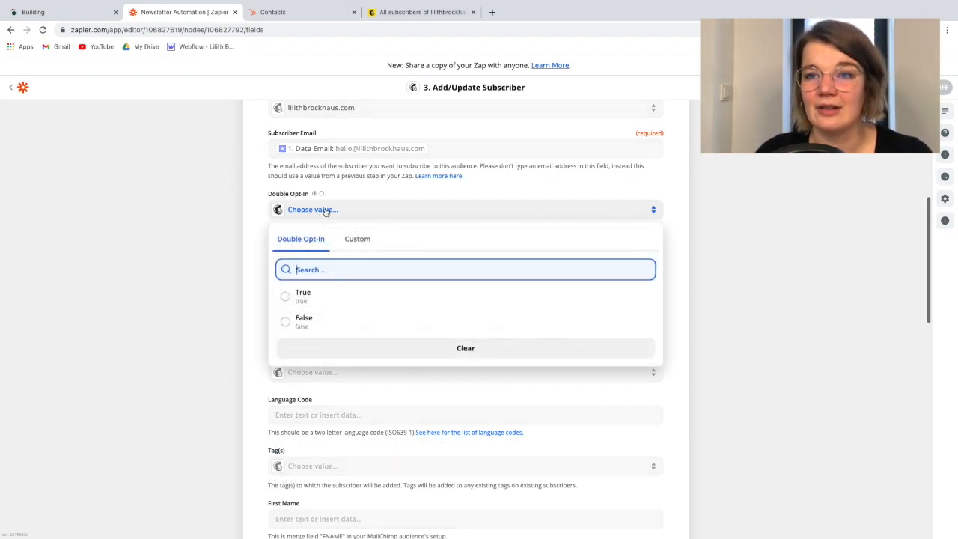
pyautogui.click(323, 327)
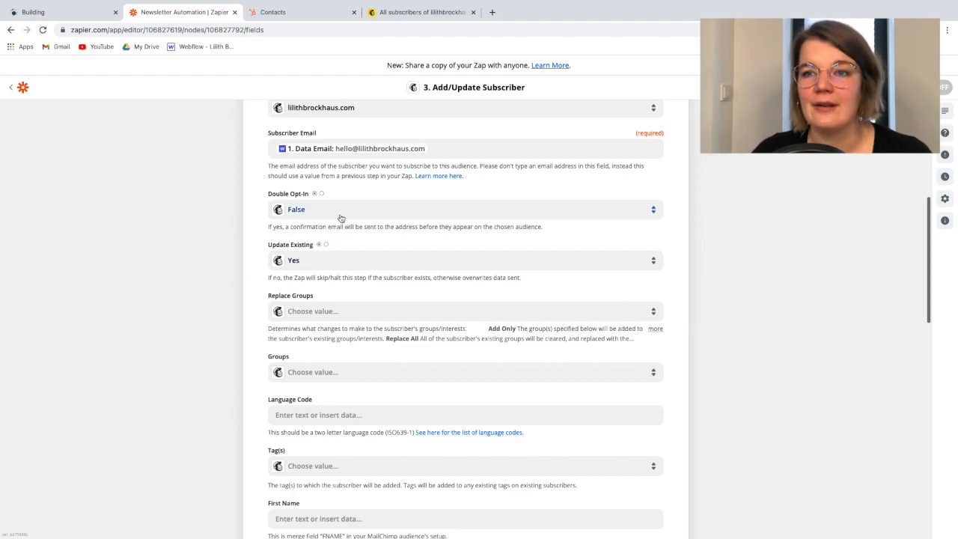
# Review the Double Opt-In and Update Existing settings and the explanation of the confirmation email
pyautogui.scroll(1, 365, 253)
pyautogui.scroll(2, 359, 262)
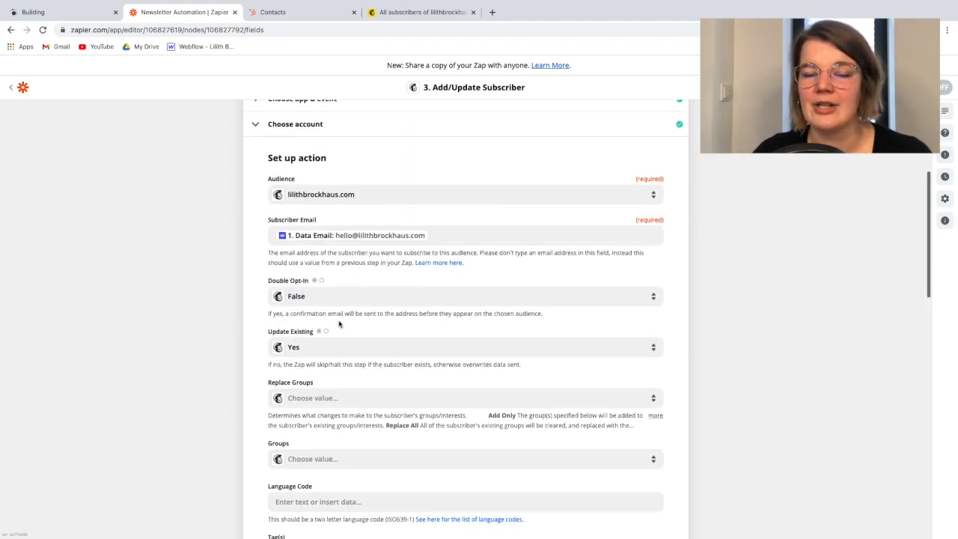
pyautogui.scroll(-1, 339, 323)
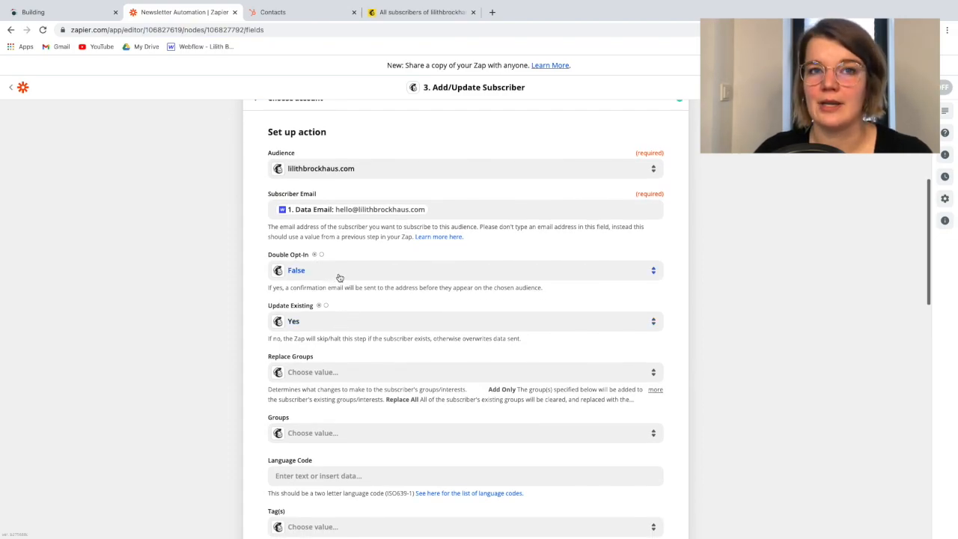
pyautogui.scroll(-1, 339, 276)
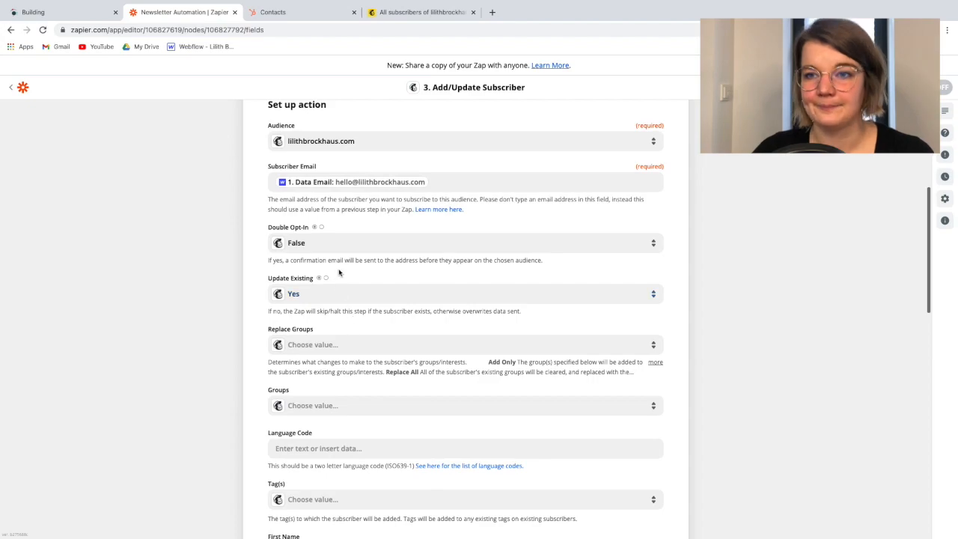
pyautogui.scroll(-1, 336, 260)
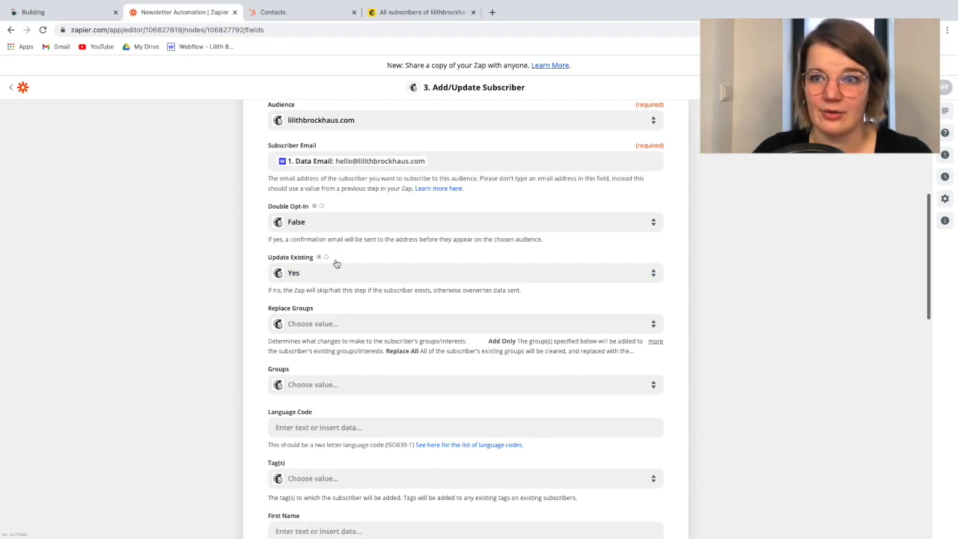
pyautogui.tripleClick(346, 241)
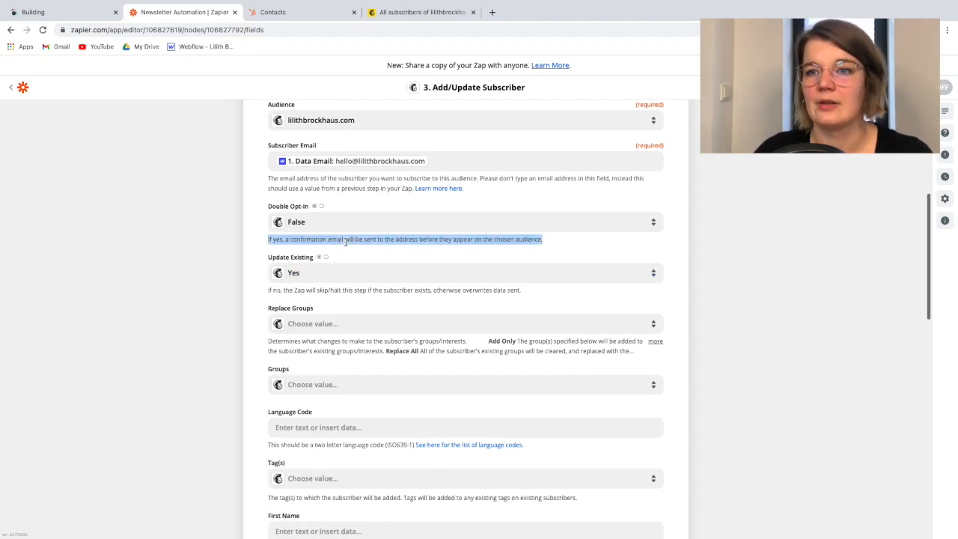
pyautogui.doubleClick(337, 240)
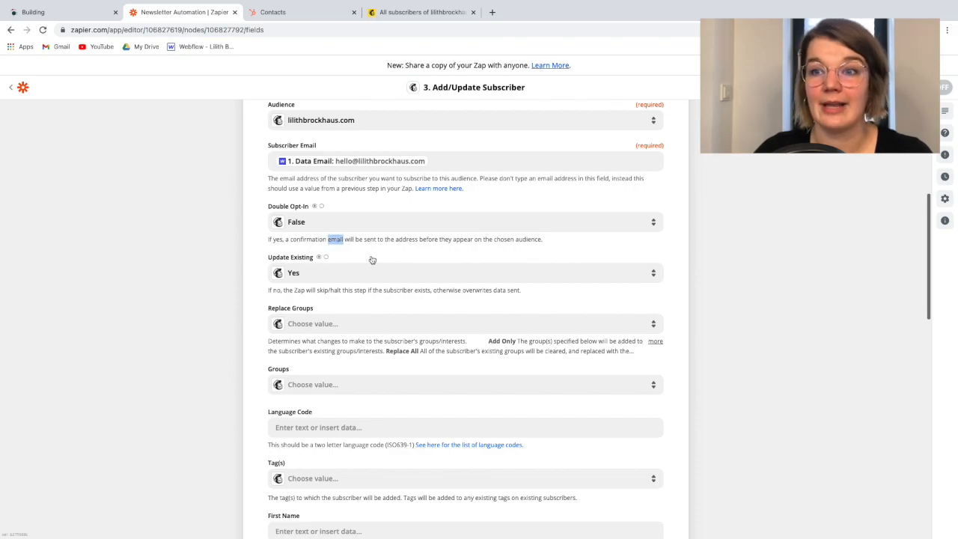
pyautogui.scroll(-2, 372, 259)
pyautogui.scroll(1, 322, 214)
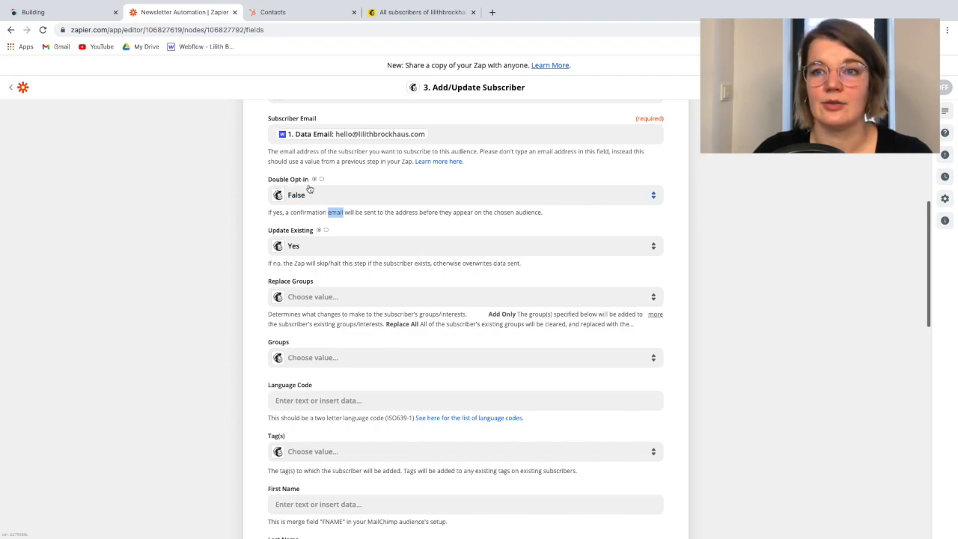
pyautogui.click(245, 234)
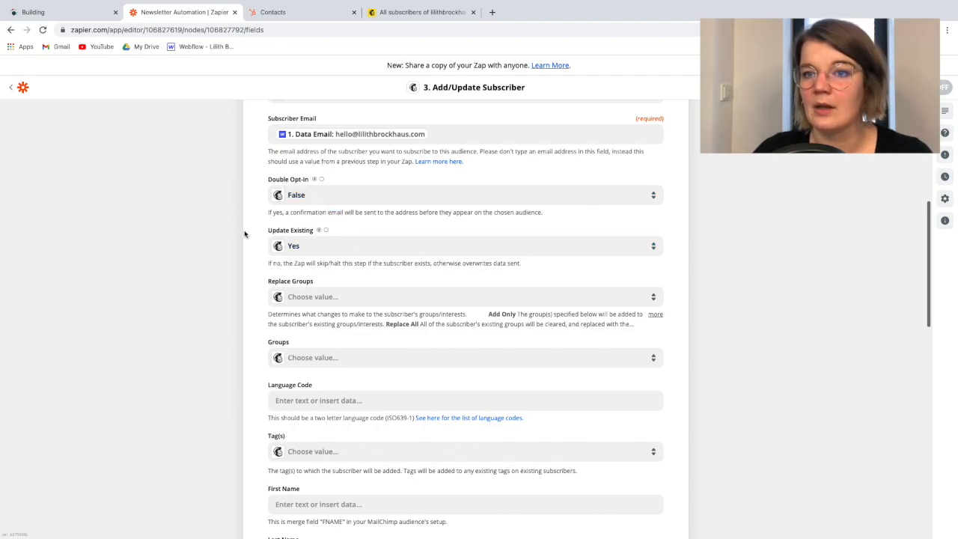
# Look through the remaining subscriber fields of the Mailchimp action, from Groups and Tag(s) to the name and address fields
pyautogui.scroll(1, 343, 266)
pyautogui.scroll(-1, 344, 266)
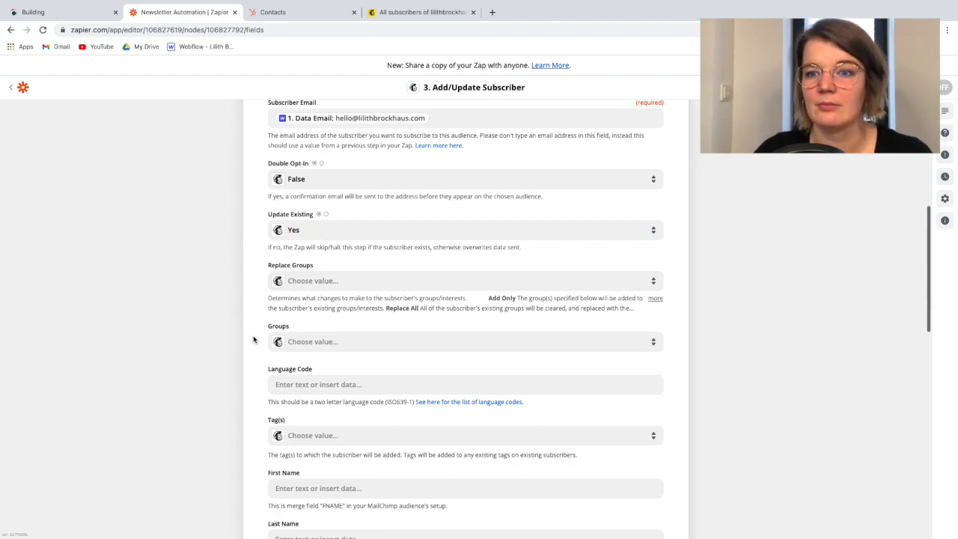
pyautogui.scroll(-3, 253, 339)
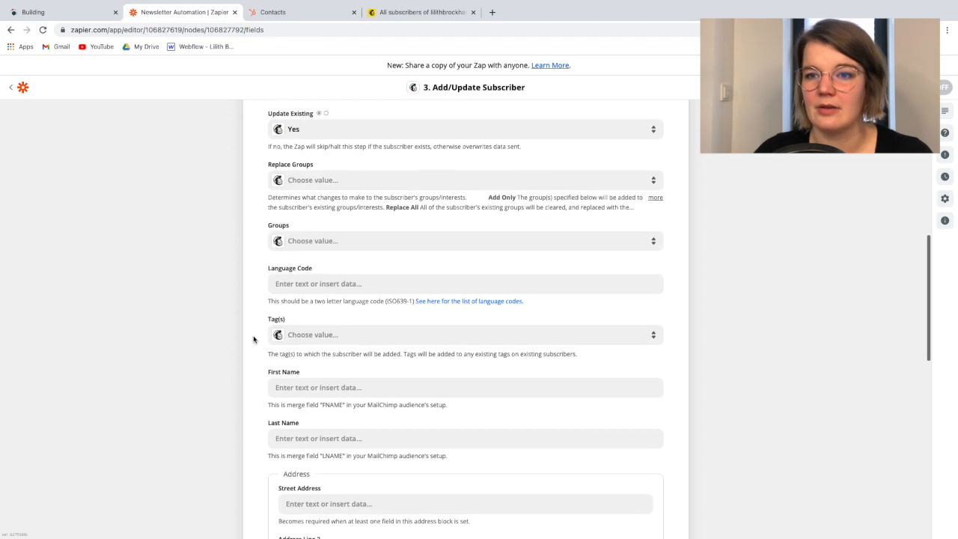
pyautogui.scroll(-5, 253, 339)
pyautogui.scroll(1, 236, 303)
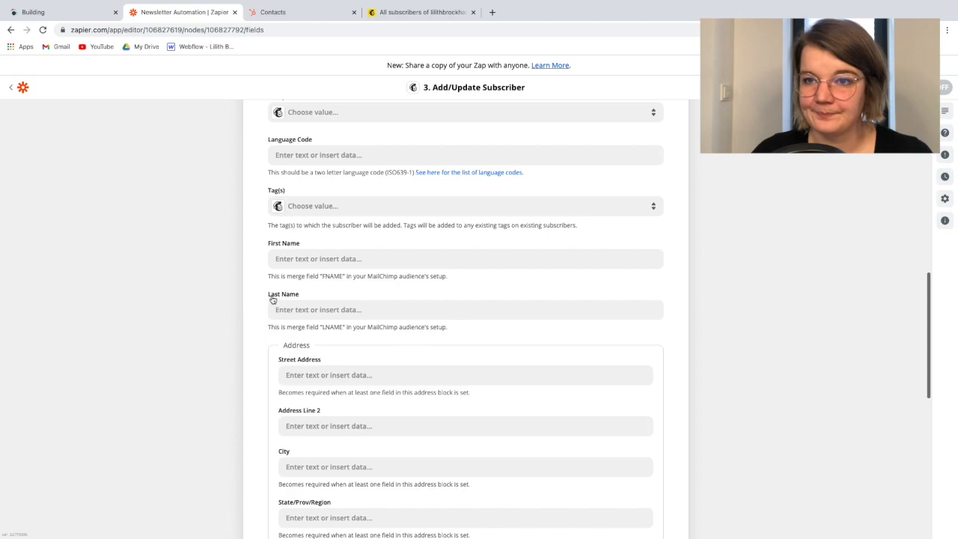
pyautogui.scroll(4, 310, 257)
pyautogui.scroll(5, 309, 254)
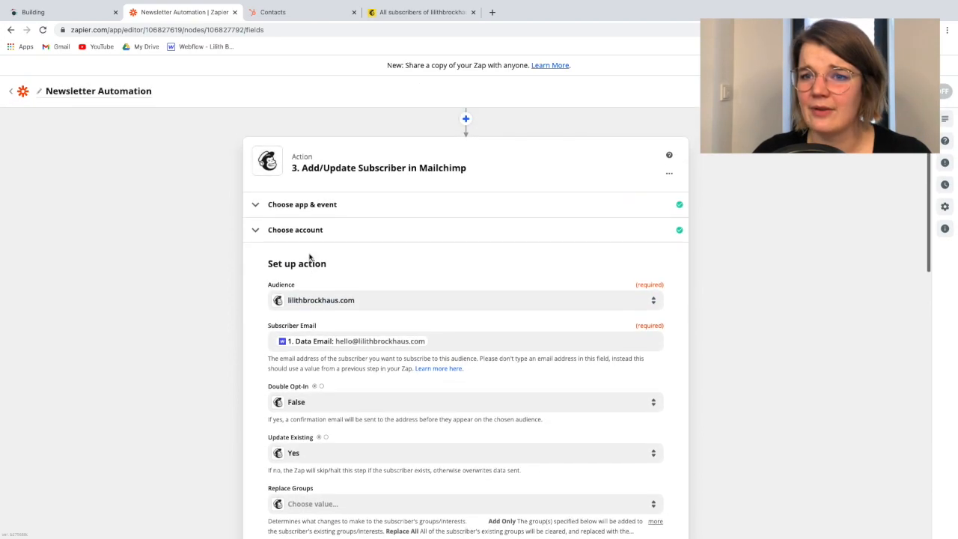
pyautogui.scroll(-8, 309, 362)
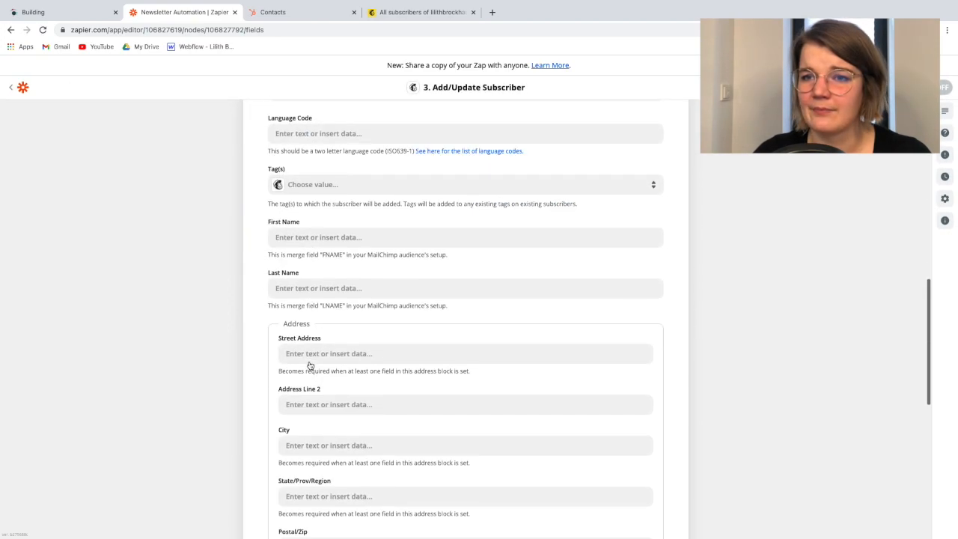
pyautogui.scroll(1, 284, 252)
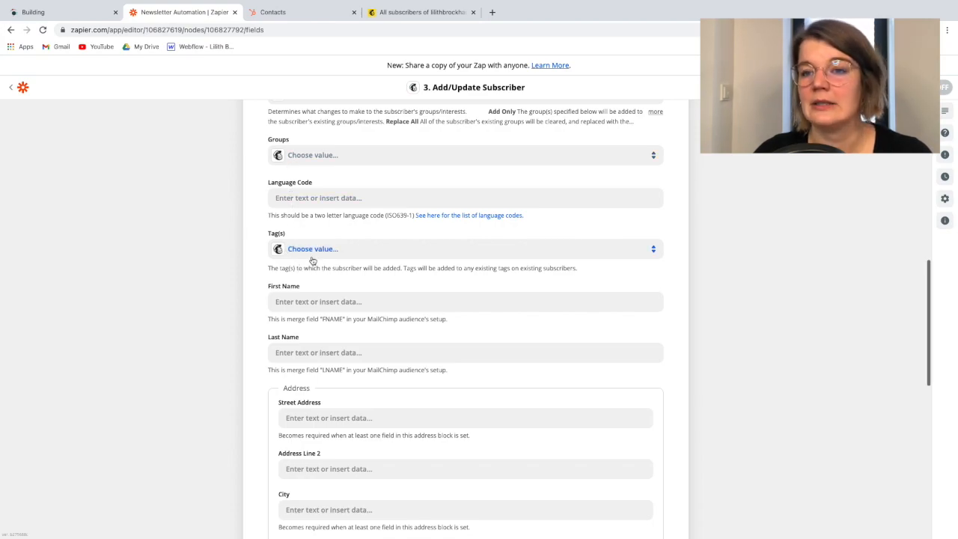
pyautogui.scroll(1, 312, 262)
pyautogui.scroll(-1, 285, 345)
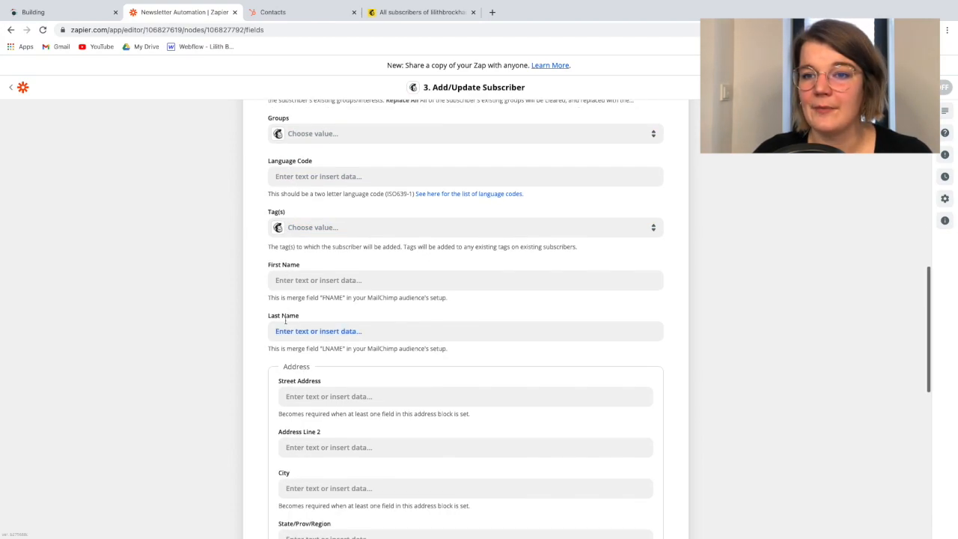
# Check which Webflow form submission data is available for the First Name field, without inserting any
pyautogui.click(283, 278)
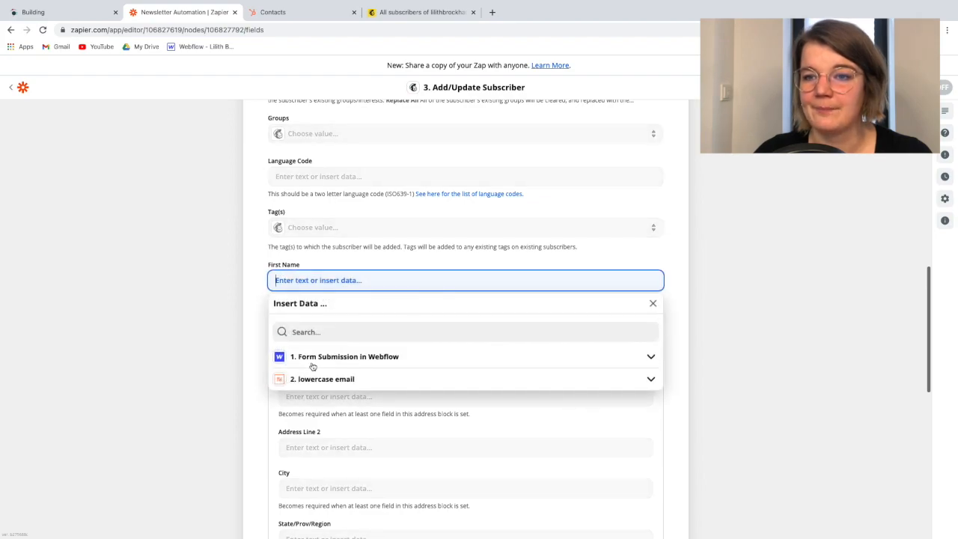
pyautogui.click(307, 358)
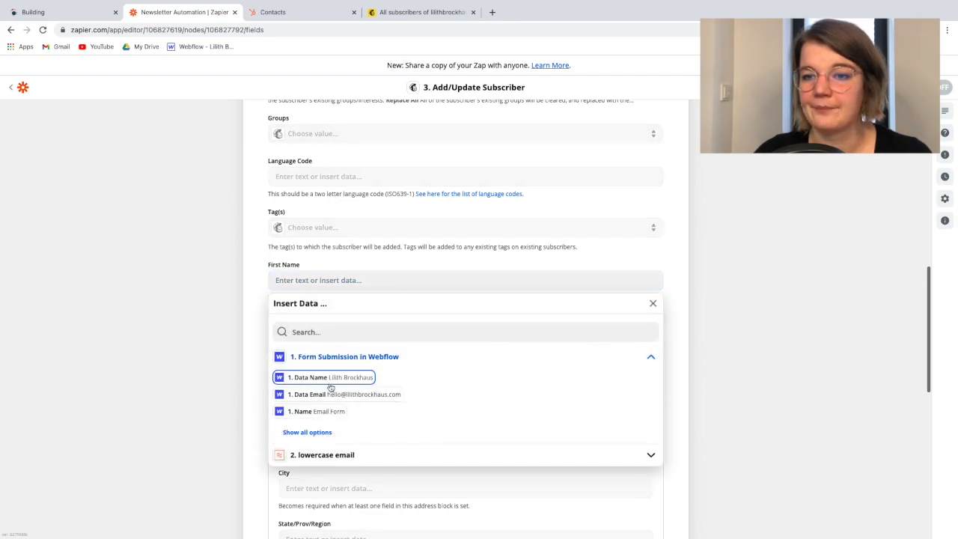
pyautogui.click(308, 437)
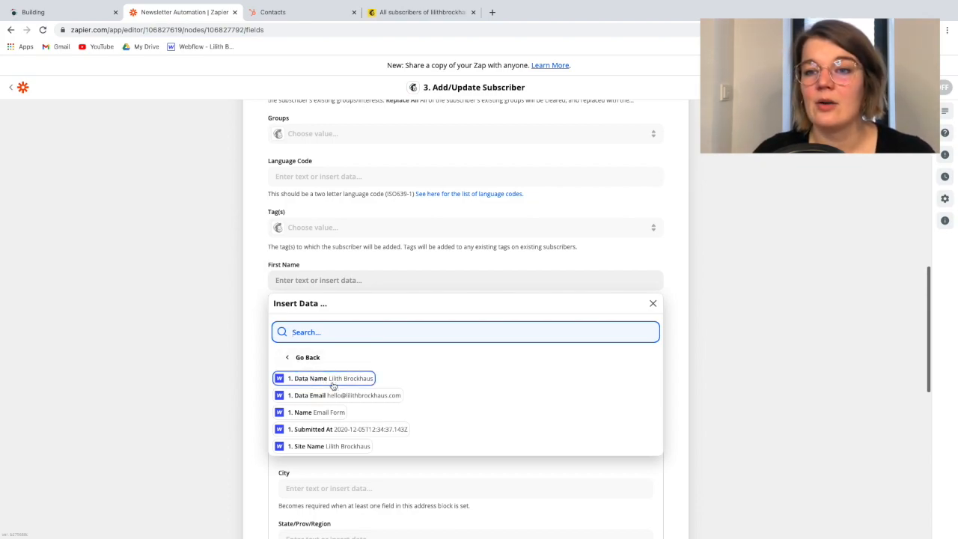
pyautogui.click(264, 303)
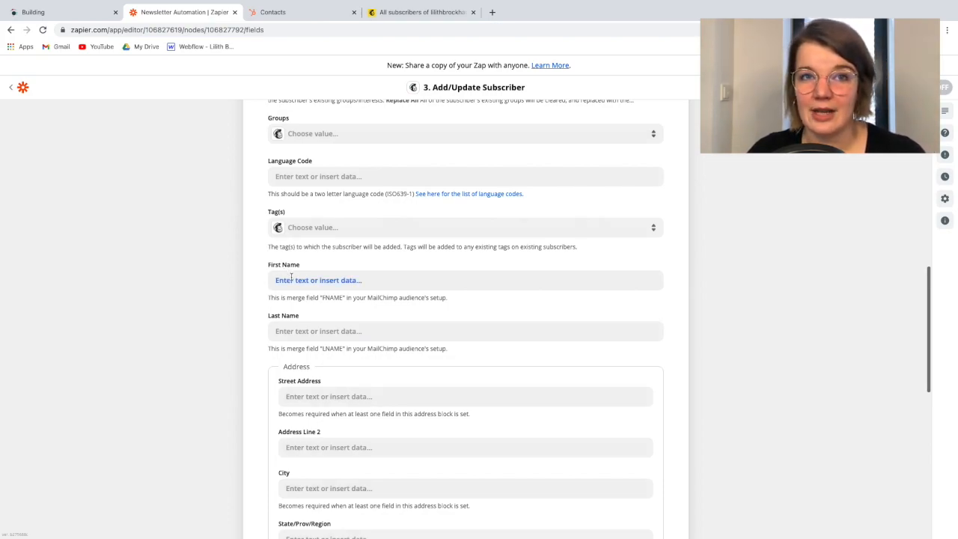
pyautogui.click(301, 331)
pyautogui.click(231, 312)
# Insert a Formatter by Zapier action with the Text event between the lowercase email and Mailchimp steps, and continue to its setup
pyautogui.scroll(8, 283, 287)
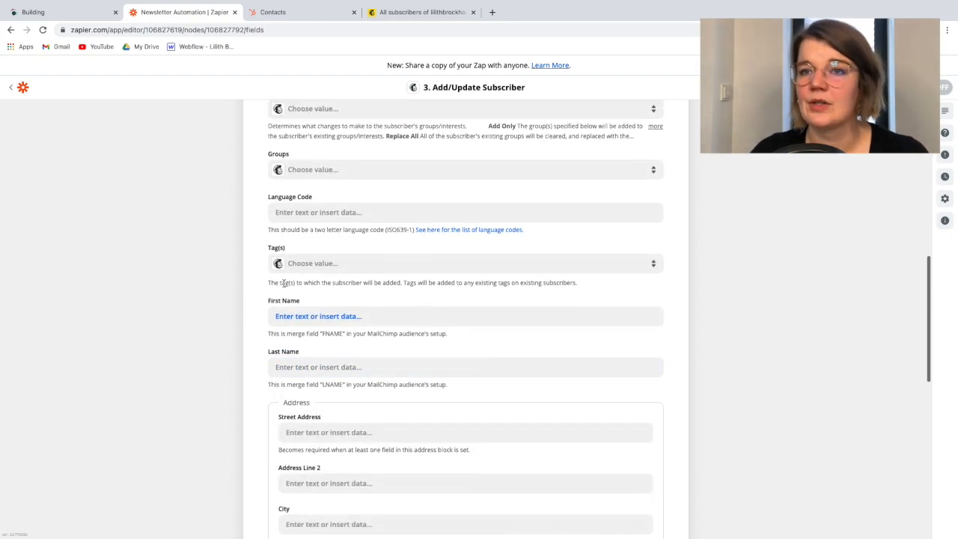
pyautogui.scroll(1, 284, 286)
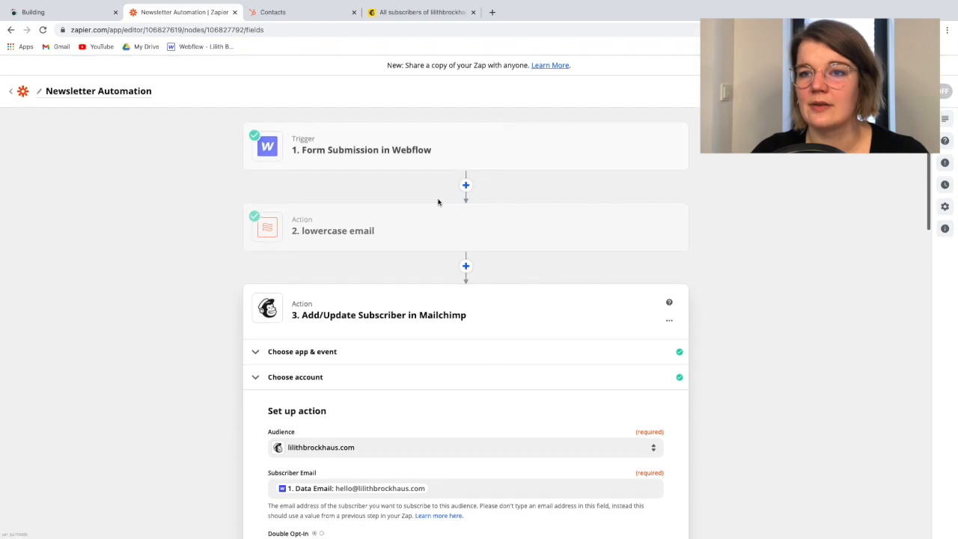
pyautogui.click(466, 267)
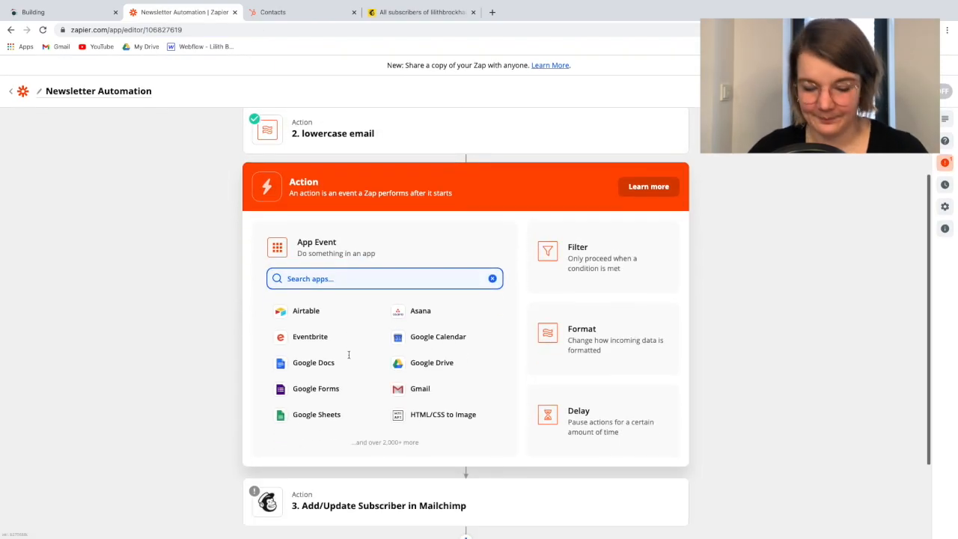
pyautogui.write('form')
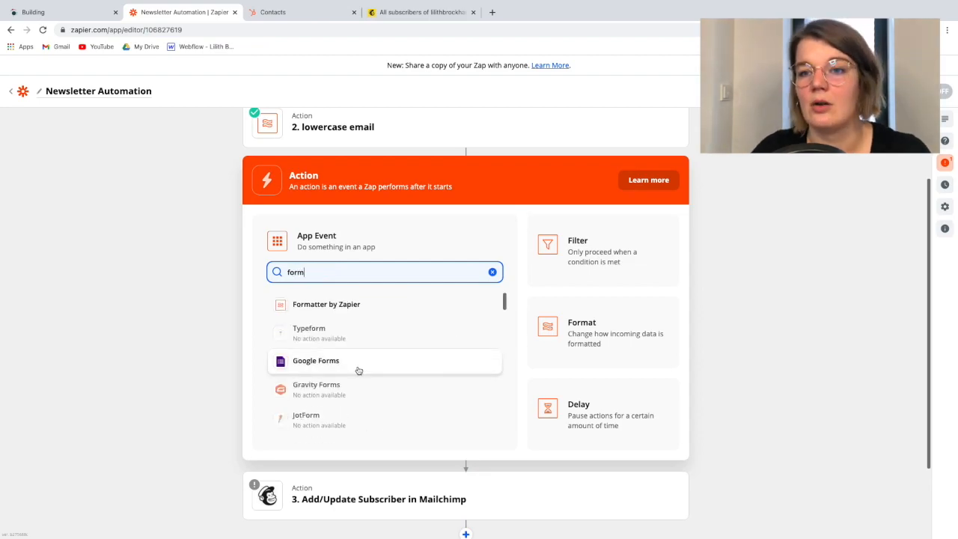
pyautogui.click(327, 313)
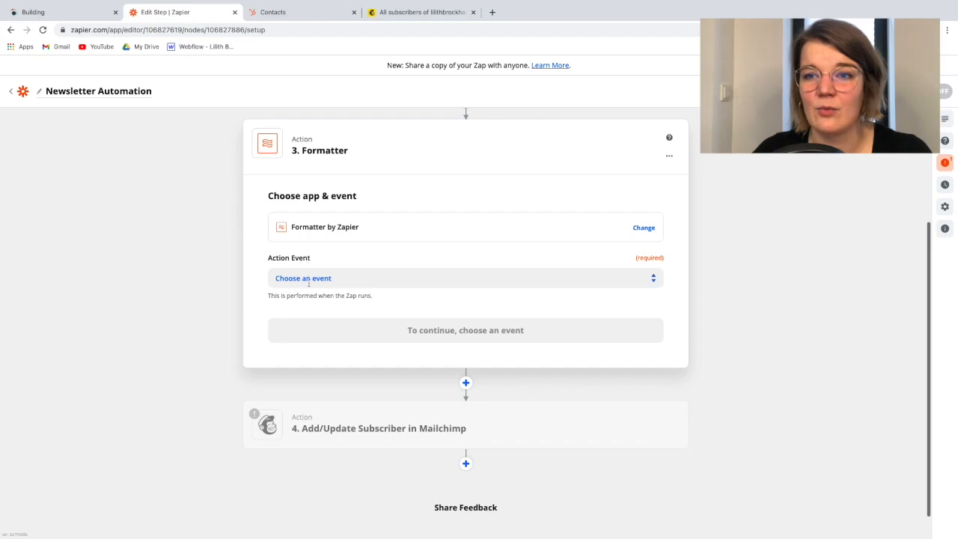
pyautogui.click(308, 279)
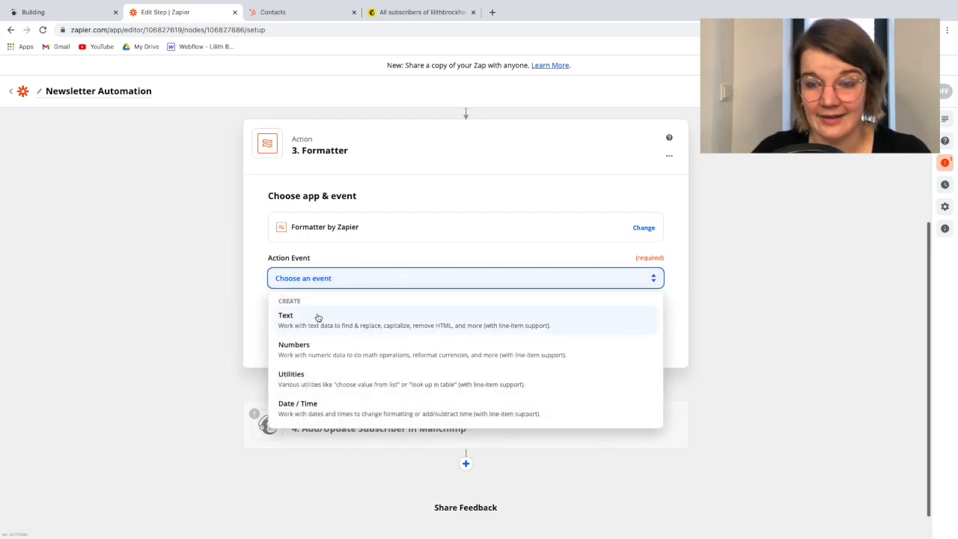
pyautogui.click(318, 318)
pyautogui.click(317, 334)
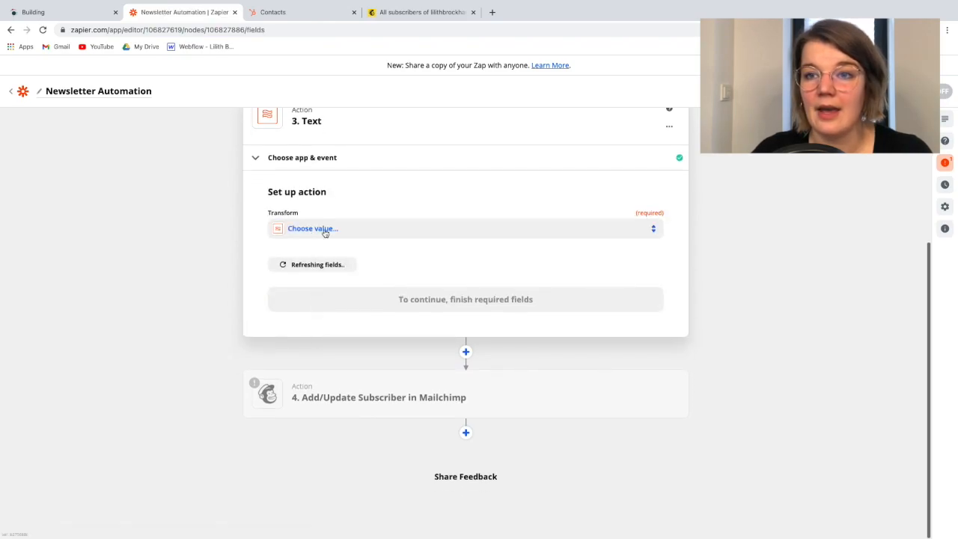
# Set the new Formatter action's Transform to Split Text
pyautogui.click(325, 230)
pyautogui.scroll(-5, 315, 393)
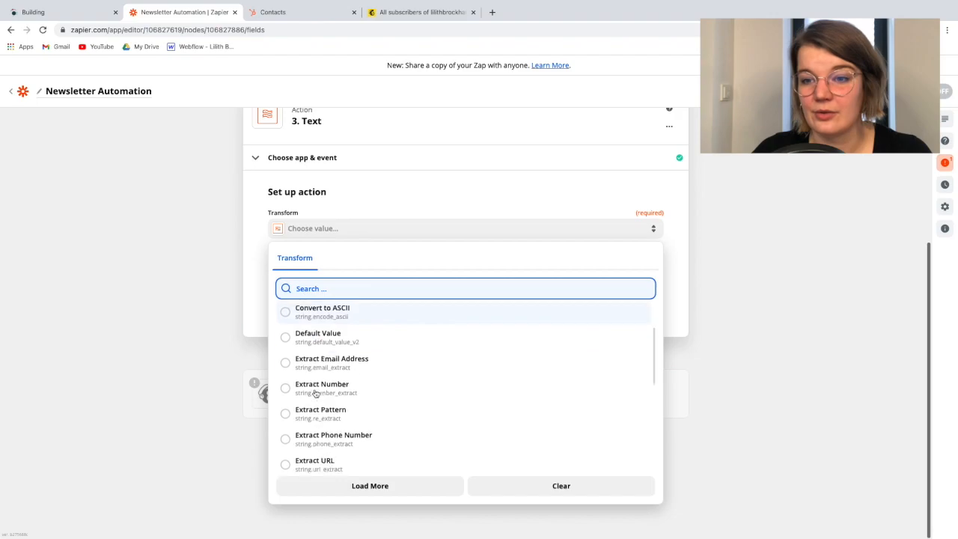
pyautogui.scroll(-2, 315, 393)
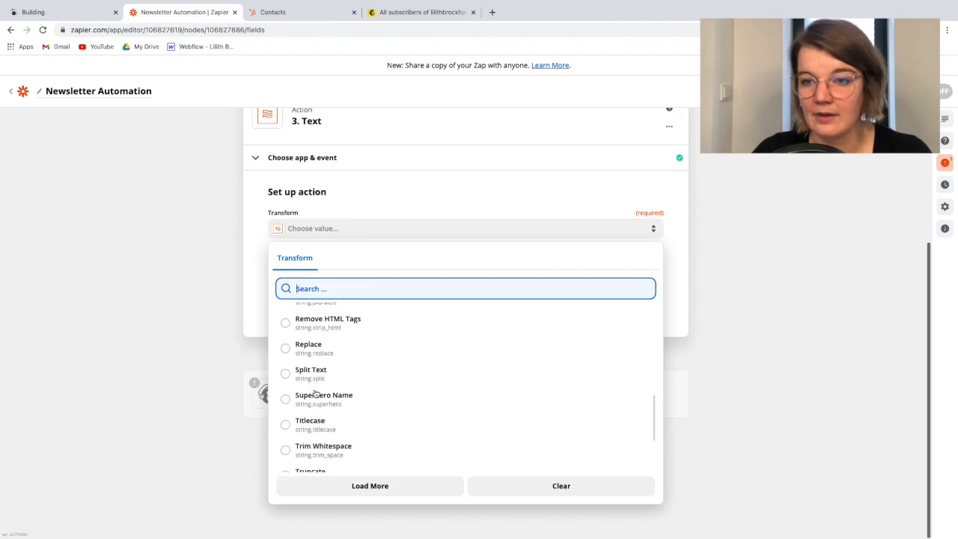
pyautogui.click(312, 372)
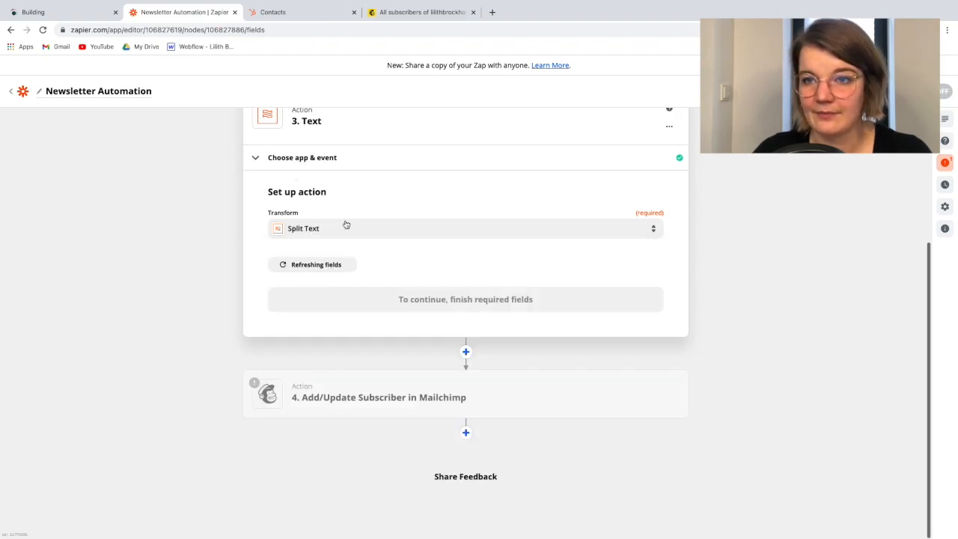
# Set the Split Text input to Data Name from the Webflow form submission
pyautogui.click(303, 318)
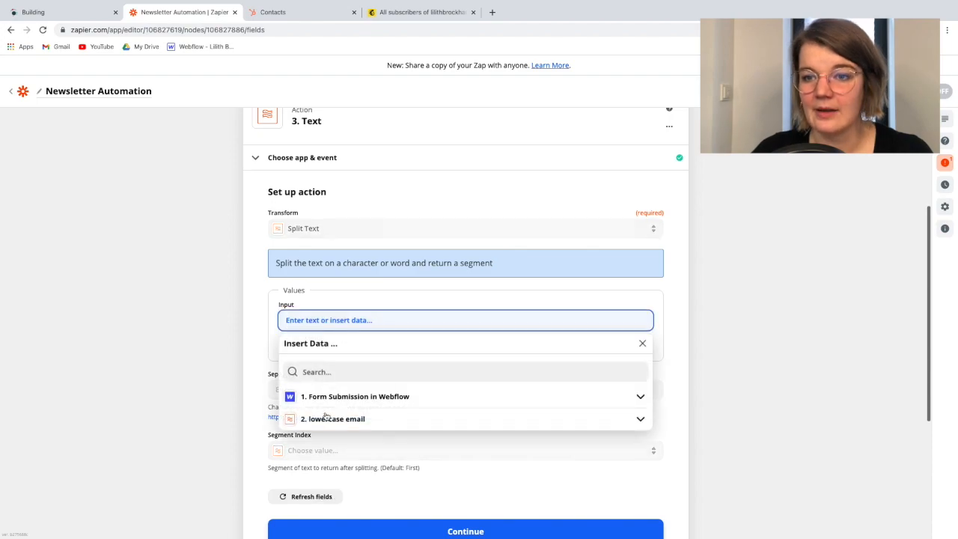
pyautogui.click(322, 401)
pyautogui.click(332, 419)
pyautogui.click(250, 337)
# Set the Split Text separator to a space and the Segment Index to All (as Separate Fields)
pyautogui.scroll(-2, 285, 314)
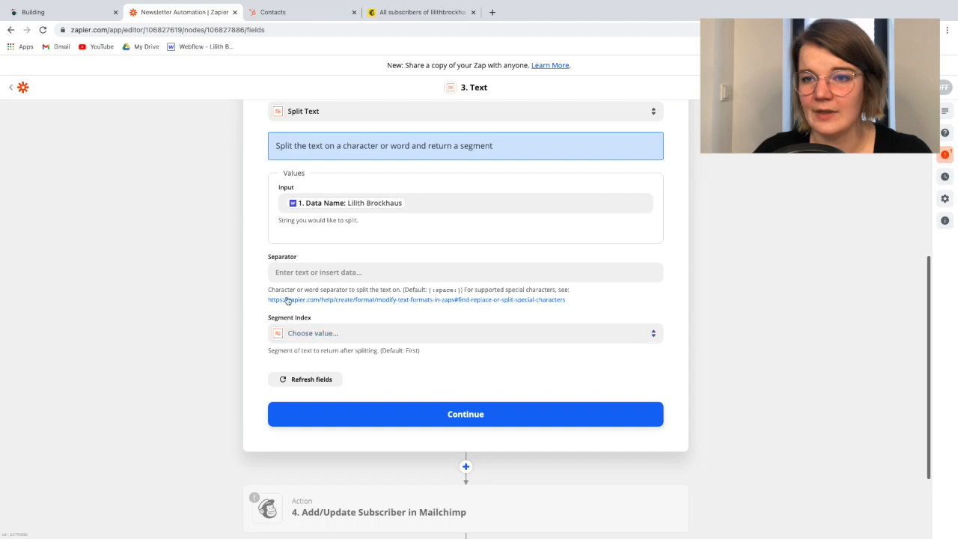
pyautogui.click(289, 272)
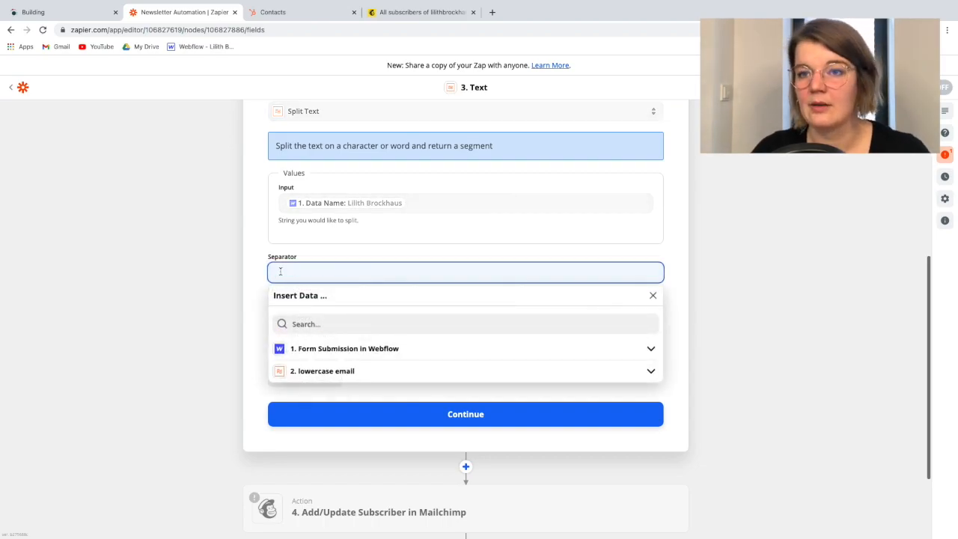
pyautogui.click(247, 268)
pyautogui.click(312, 334)
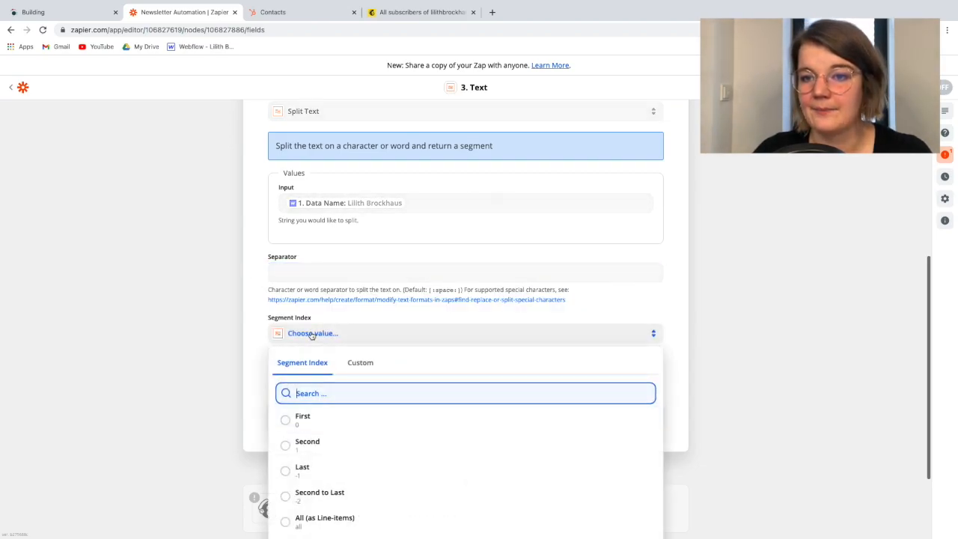
pyautogui.scroll(-2, 370, 357)
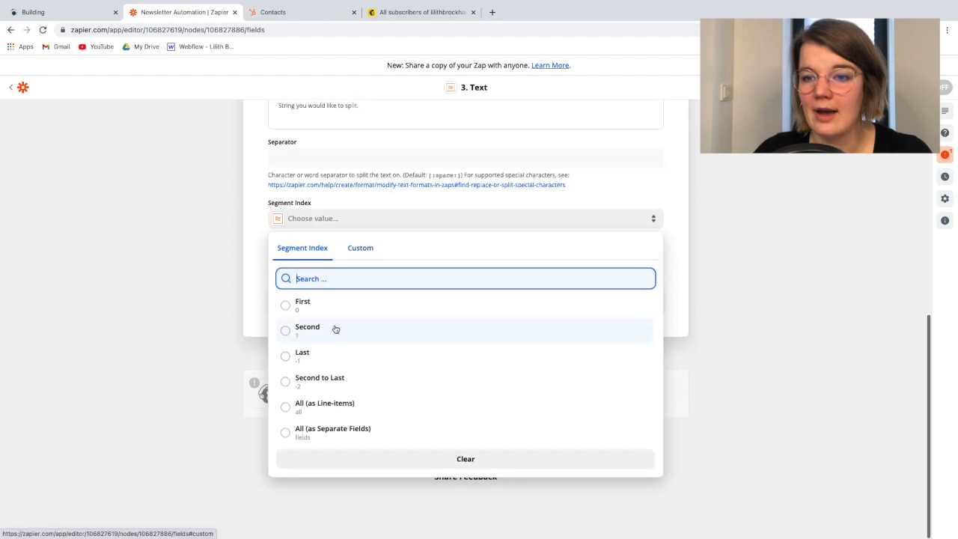
pyautogui.click(315, 438)
pyautogui.scroll(2, 258, 306)
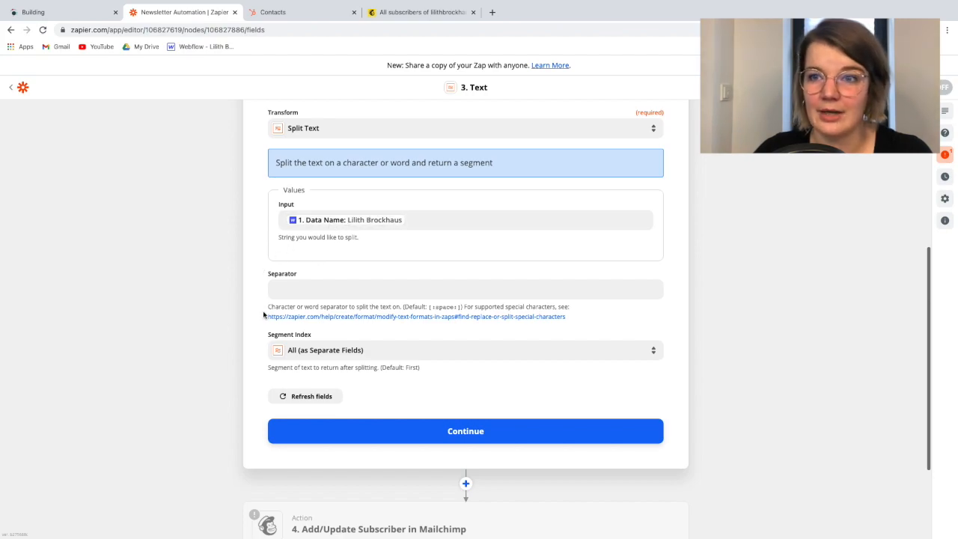
# Finish the Split Text setup and test the Formatter action, staying on the step to review its output
pyautogui.scroll(-2, 263, 314)
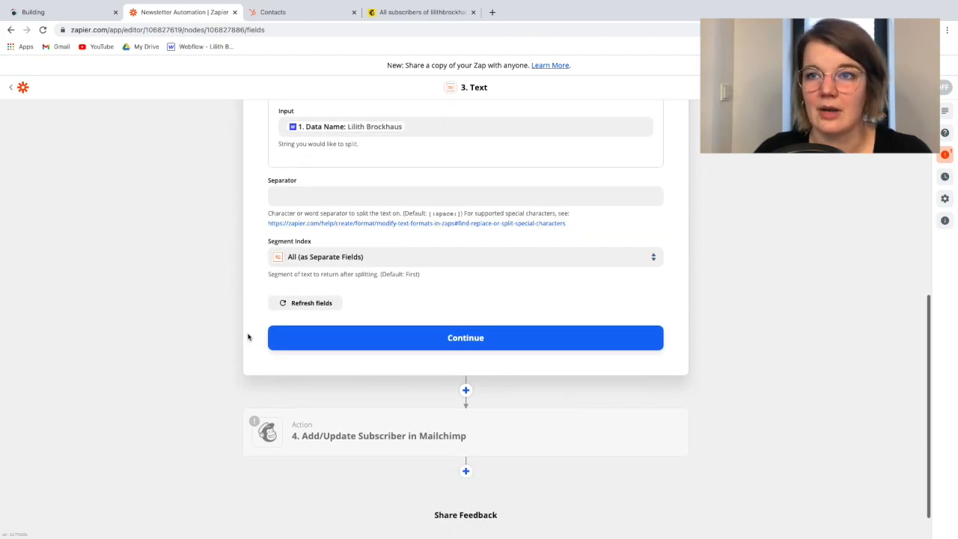
pyautogui.scroll(-1, 347, 307)
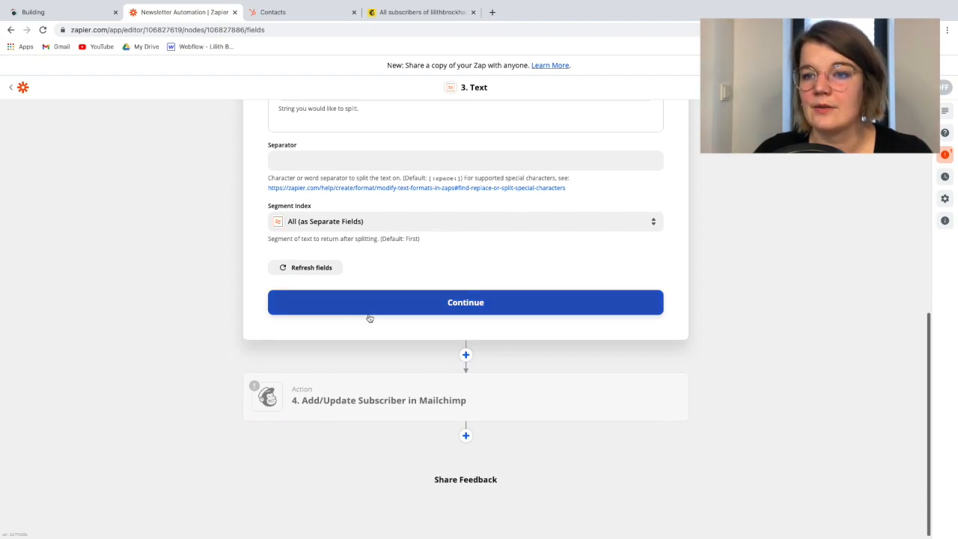
pyautogui.scroll(4, 349, 307)
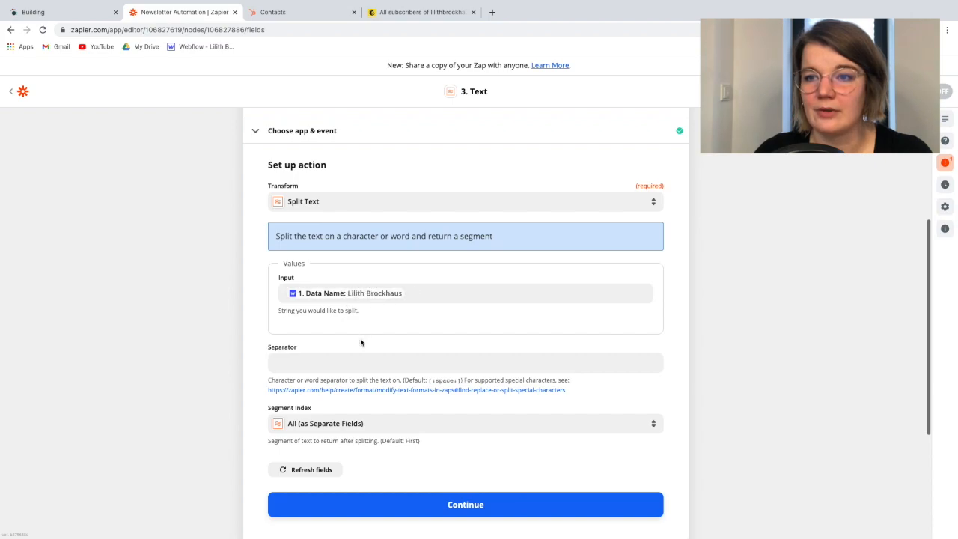
pyautogui.scroll(-3, 360, 342)
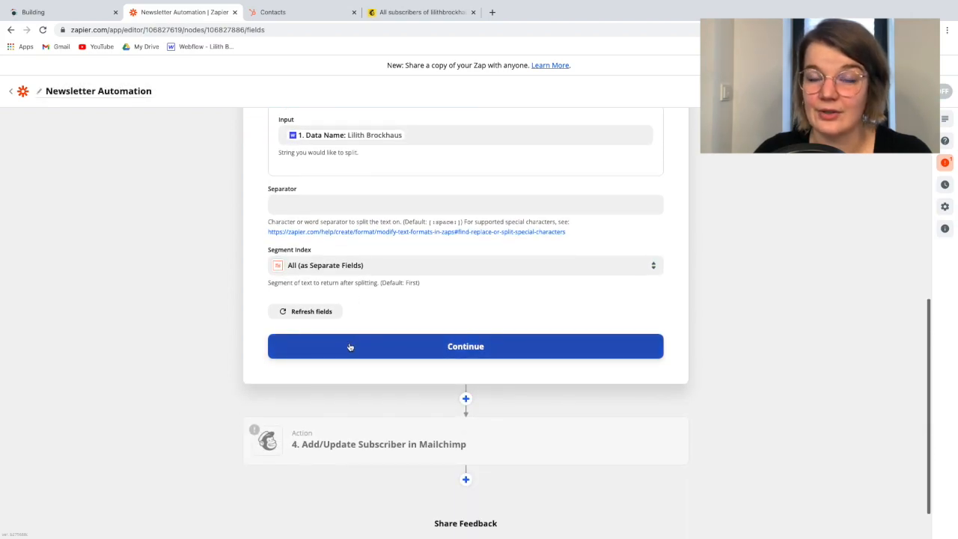
pyautogui.click(349, 346)
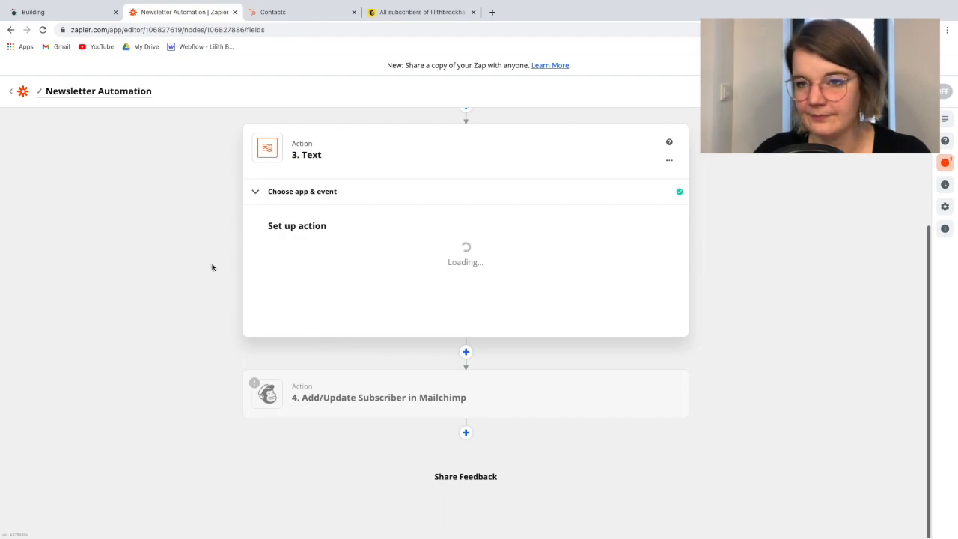
pyautogui.scroll(-1, 402, 374)
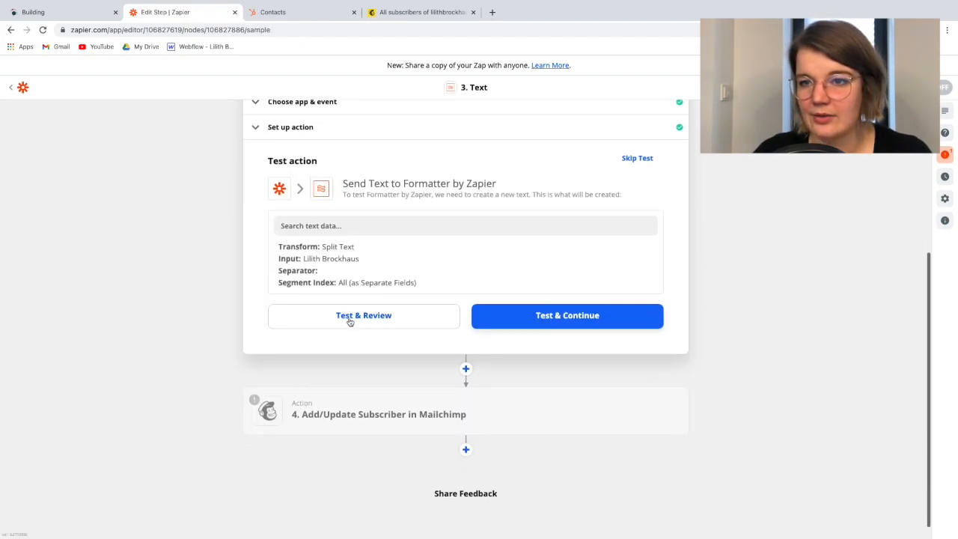
pyautogui.click(351, 316)
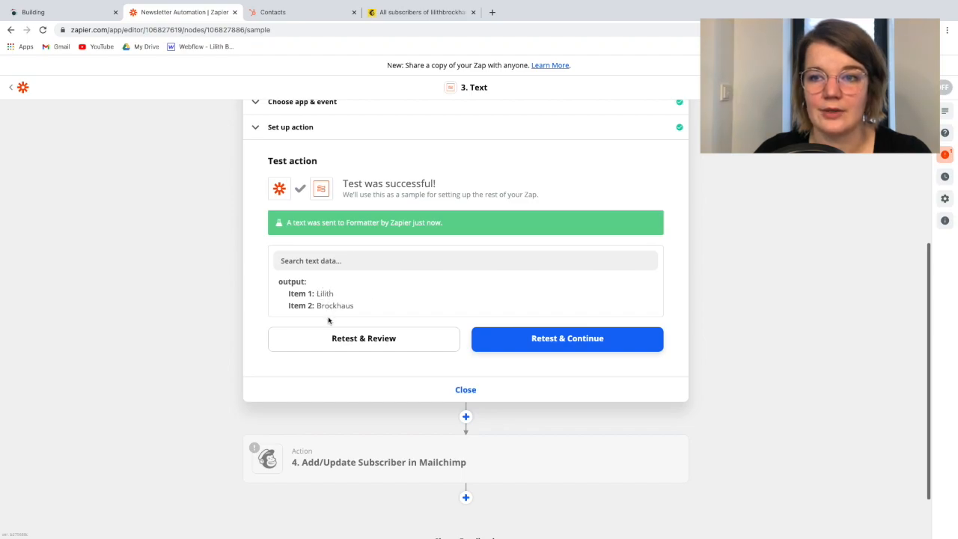
# Rename the third action "split Name" and close it
pyautogui.scroll(3, 368, 310)
pyautogui.click(669, 193)
pyautogui.click(623, 213)
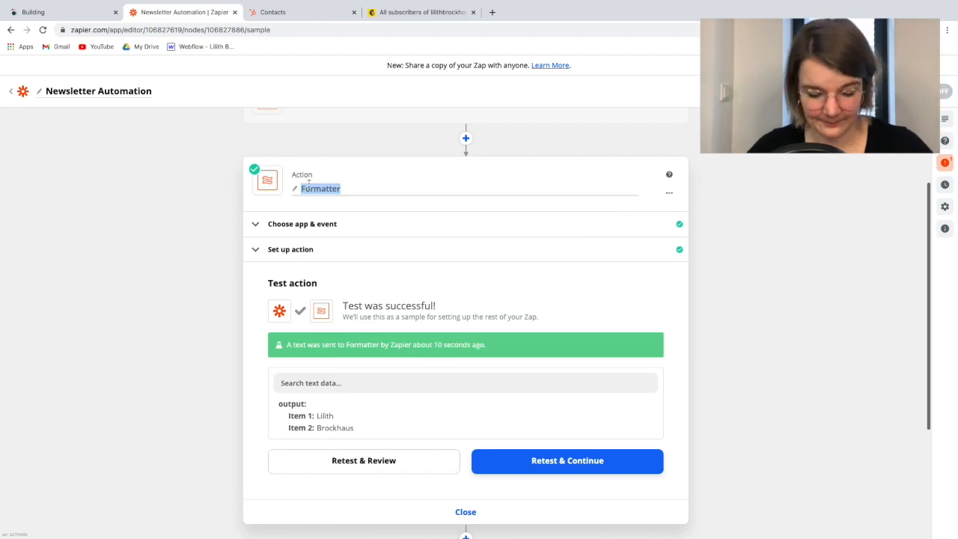
pyautogui.write('split')
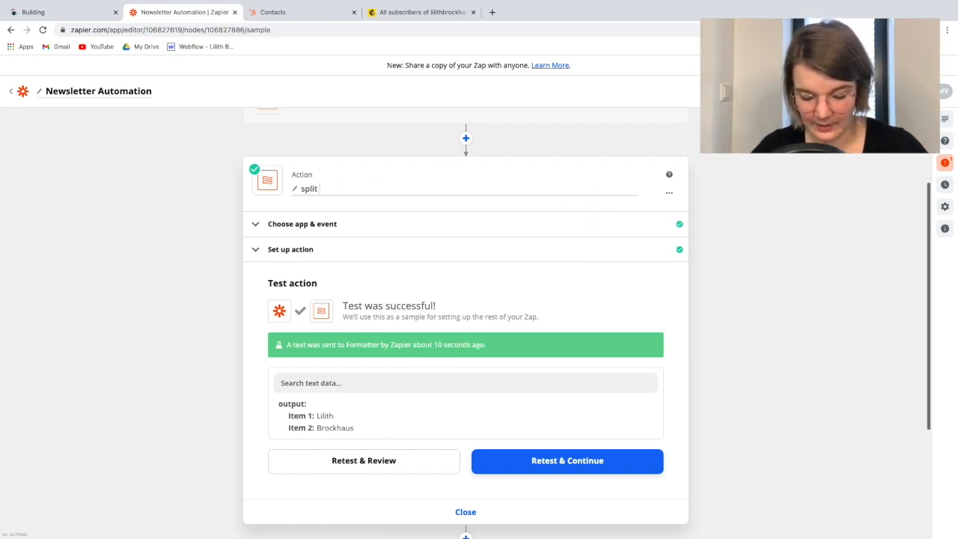
pyautogui.write(' Name')
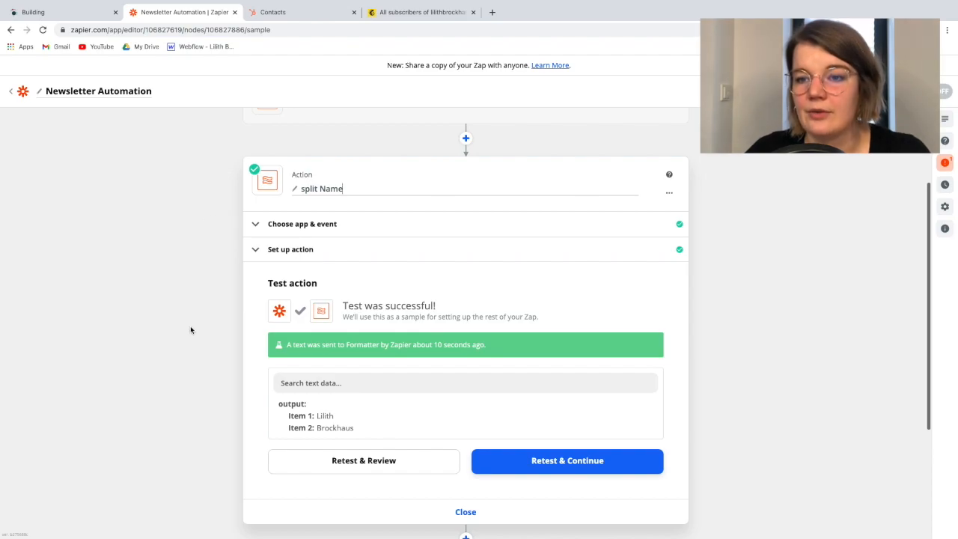
pyautogui.scroll(-2, 408, 419)
pyautogui.click(414, 370)
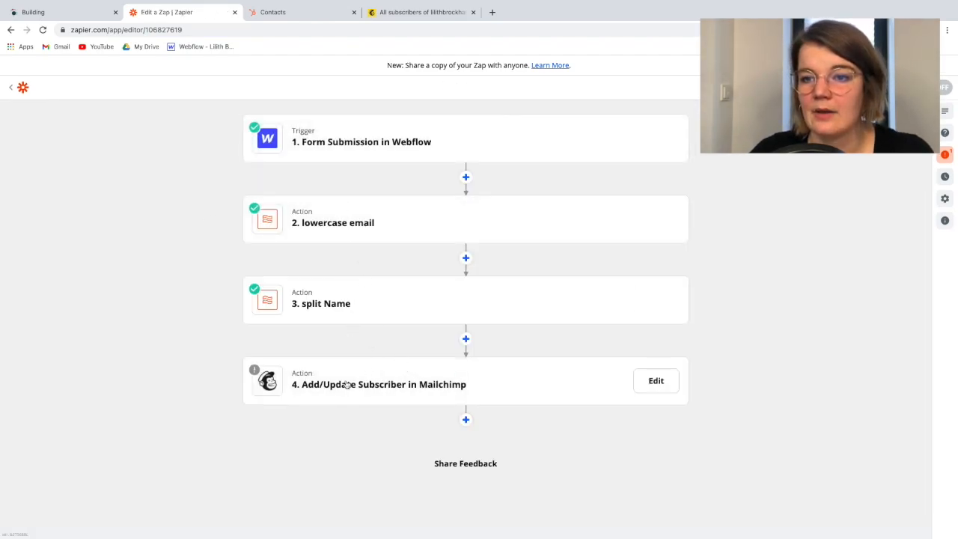
# Reopen the setup of the Mailchimp Add/Update Subscriber action and map First Name to Output Item 1 of split Name
pyautogui.click(344, 385)
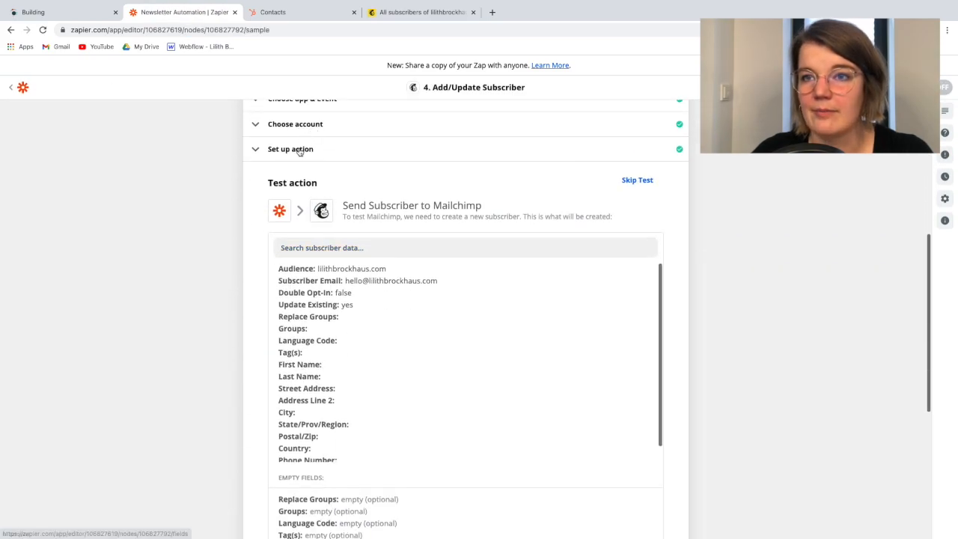
pyautogui.click(301, 152)
pyautogui.scroll(-3, 360, 382)
pyautogui.scroll(-3, 359, 378)
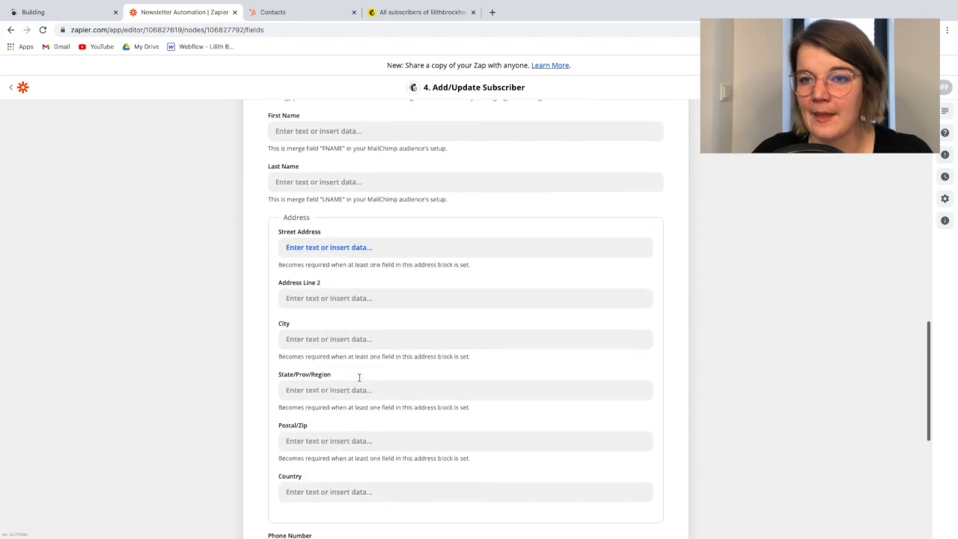
pyautogui.scroll(1, 359, 378)
pyautogui.click(287, 223)
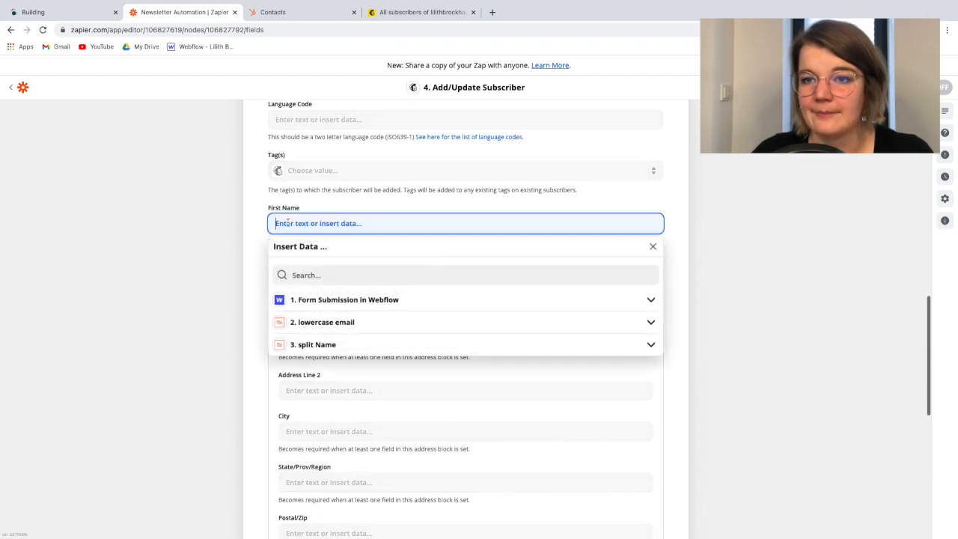
pyautogui.click(323, 349)
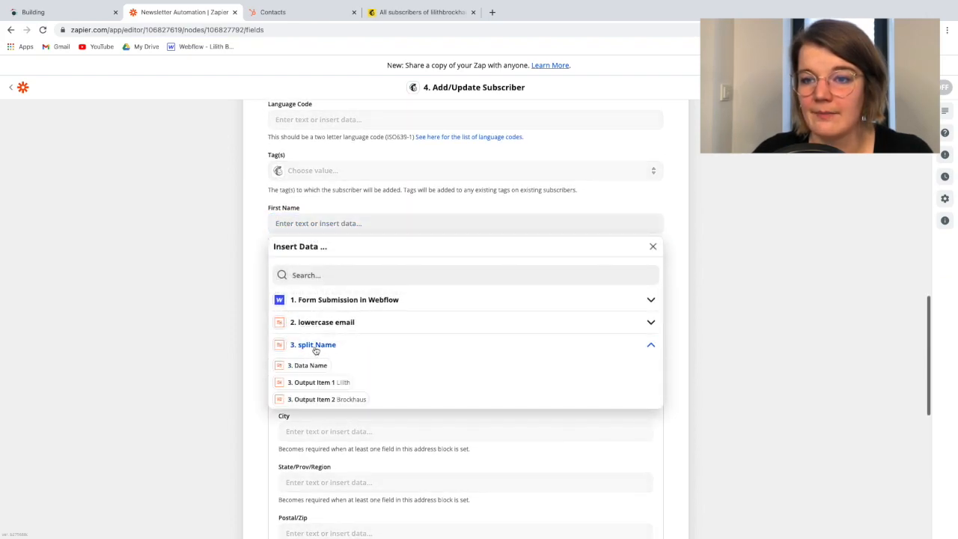
pyautogui.click(338, 384)
pyautogui.click(256, 269)
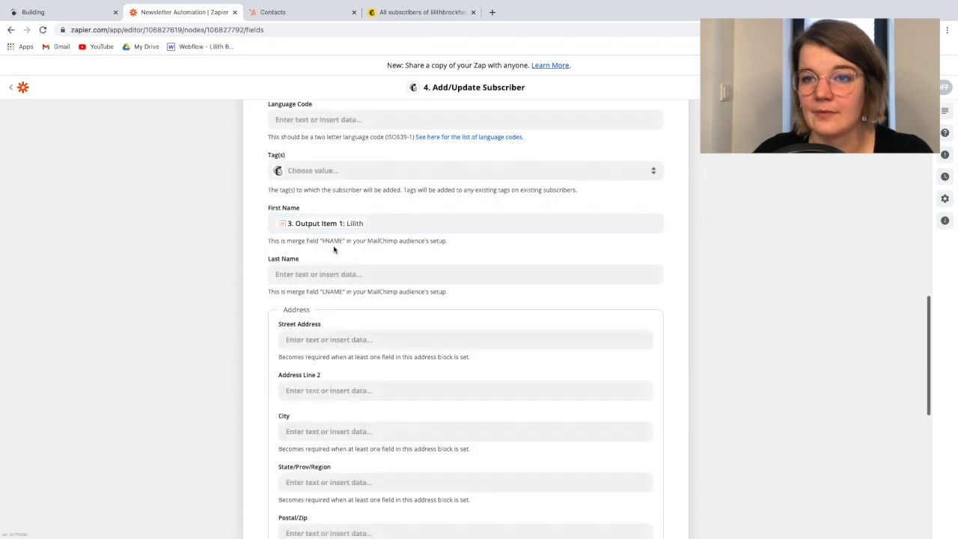
# Map the Mailchimp subscriber's Last Name to Output Item 2 of split Name
pyautogui.click(292, 273)
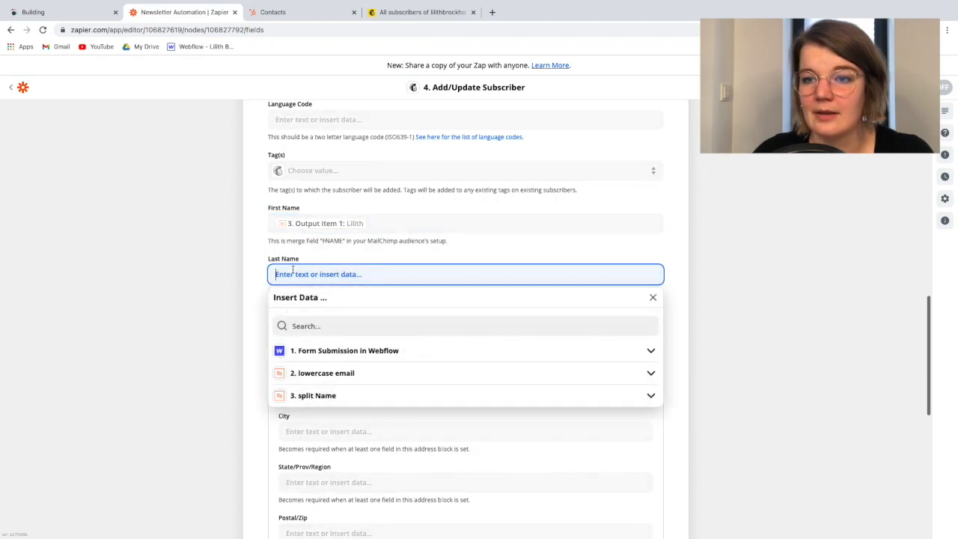
pyautogui.click(316, 395)
pyautogui.click(334, 450)
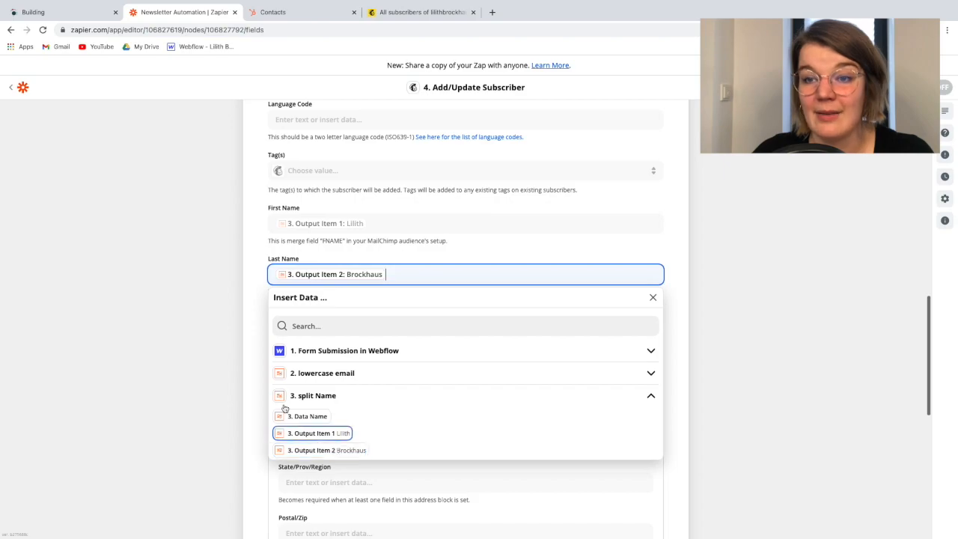
pyautogui.click(257, 306)
# Finish the Mailchimp action's setup, then test it by sending the sample subscriber and review the returned data
pyautogui.scroll(-5, 393, 471)
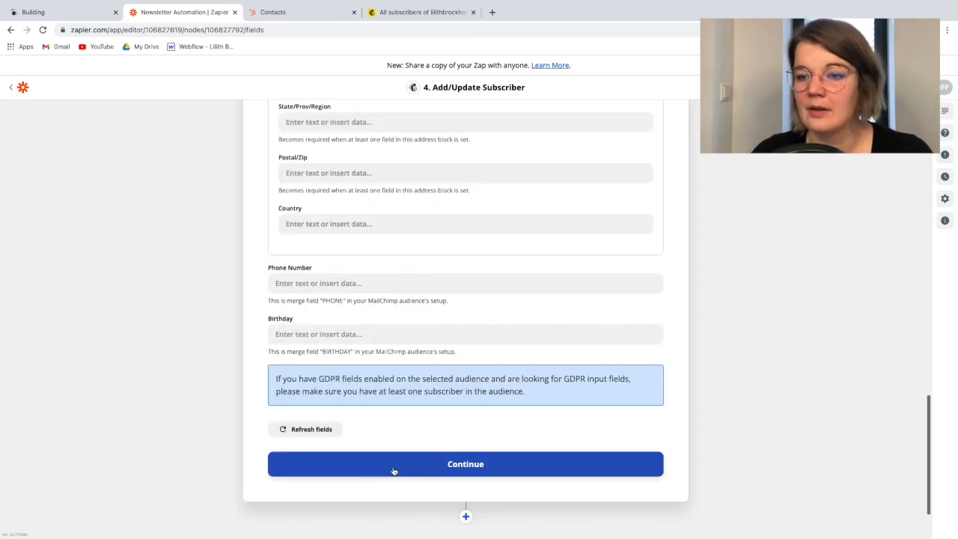
pyautogui.click(394, 464)
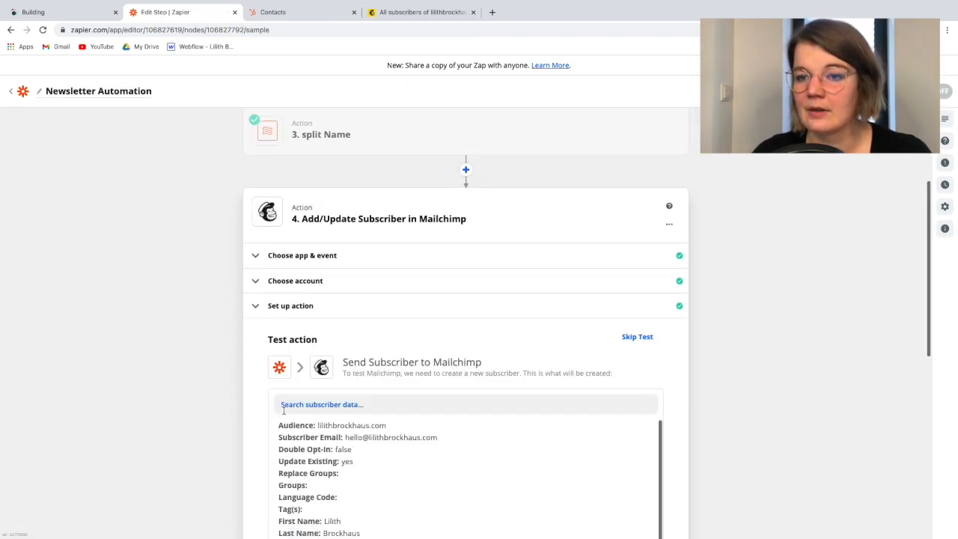
pyautogui.scroll(-3, 359, 352)
pyautogui.scroll(-3, 359, 352)
pyautogui.click(342, 387)
pyautogui.scroll(6, 296, 278)
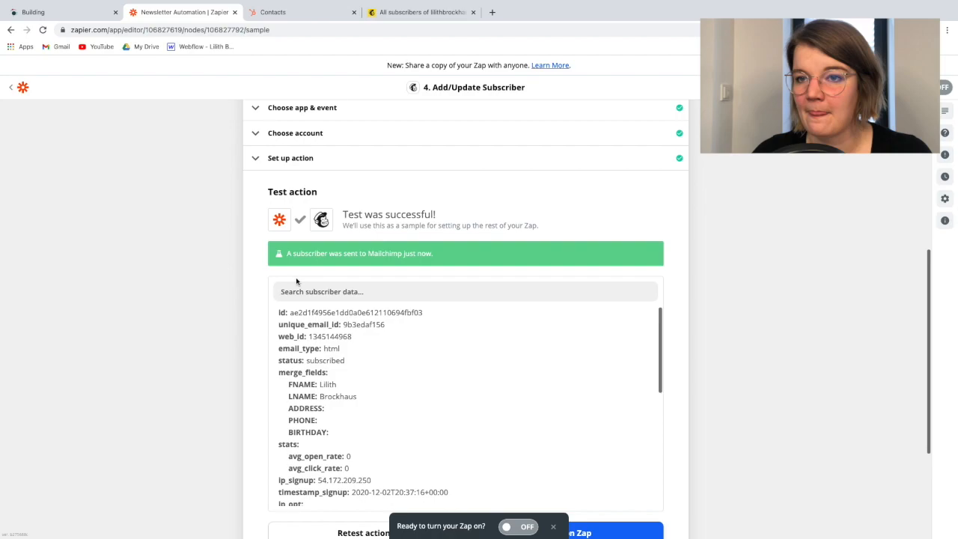
pyautogui.scroll(-2, 296, 281)
pyautogui.scroll(2, 296, 281)
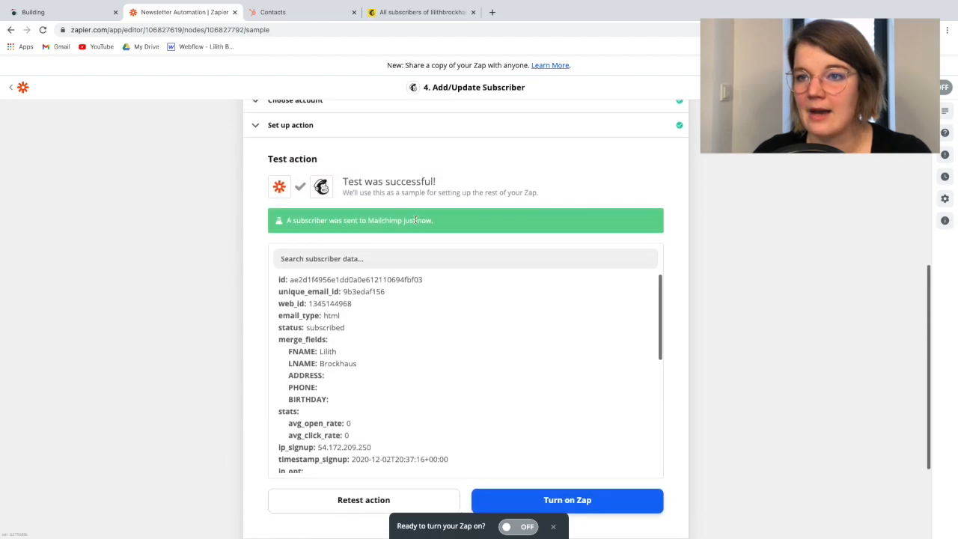
# Switch to Mailchimp, reload the audience's contact list to check for the test subscriber, and return to the Zap in Zapier
pyautogui.click(422, 13)
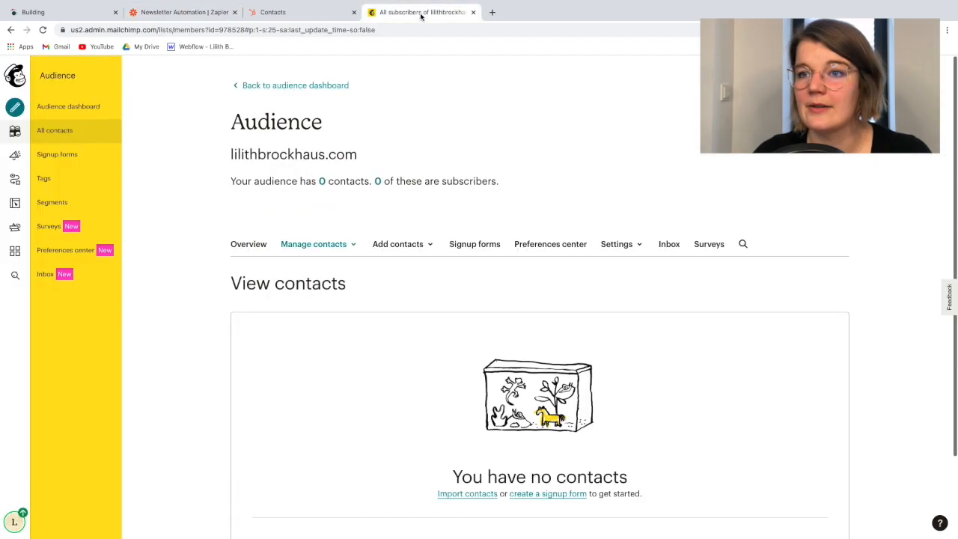
pyautogui.click(43, 30)
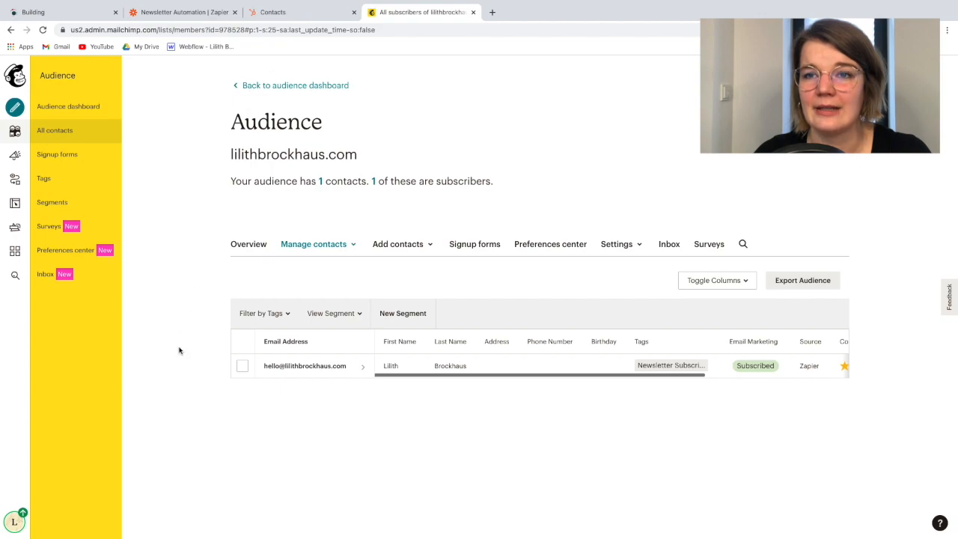
pyautogui.click(162, 16)
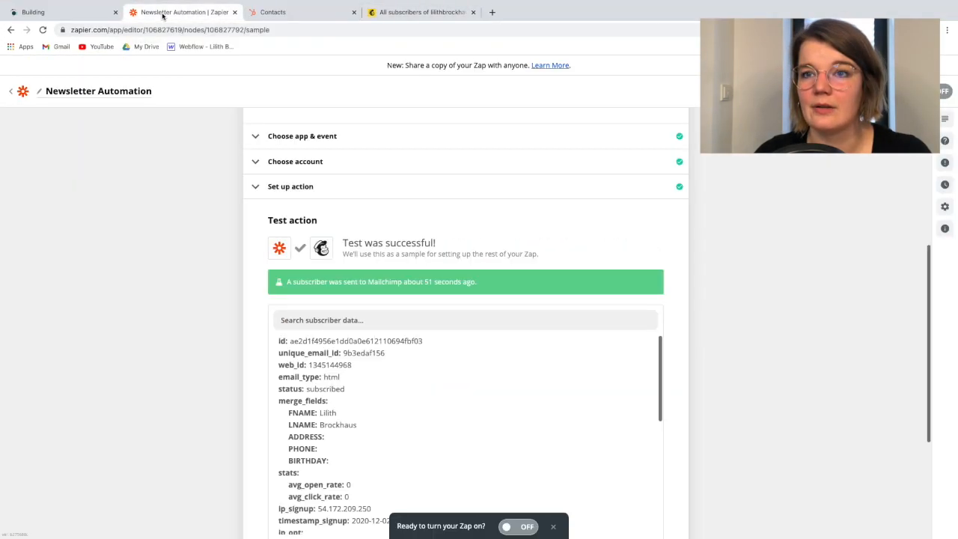
# Review the Zap's trigger and action steps together with the Mailchimp test data
pyautogui.scroll(4, 337, 315)
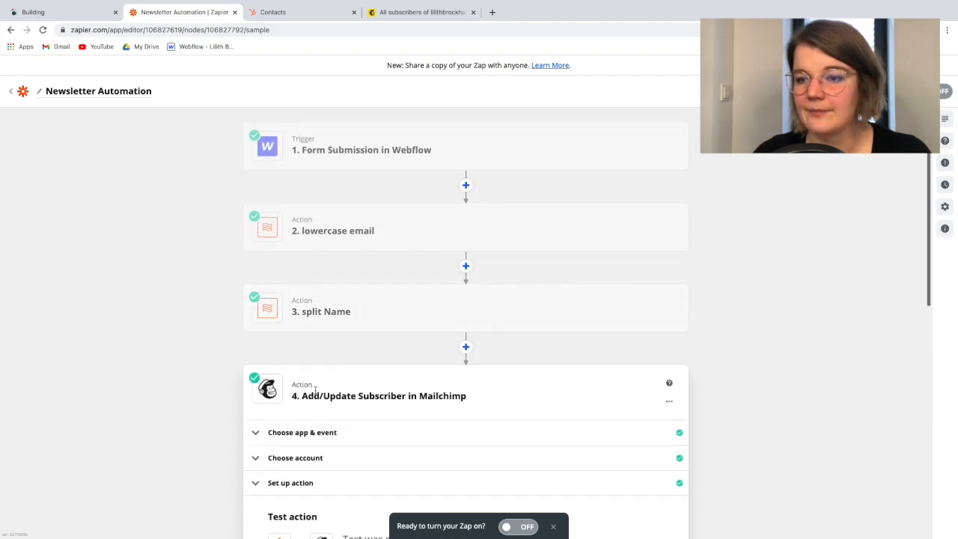
pyautogui.scroll(-1, 352, 371)
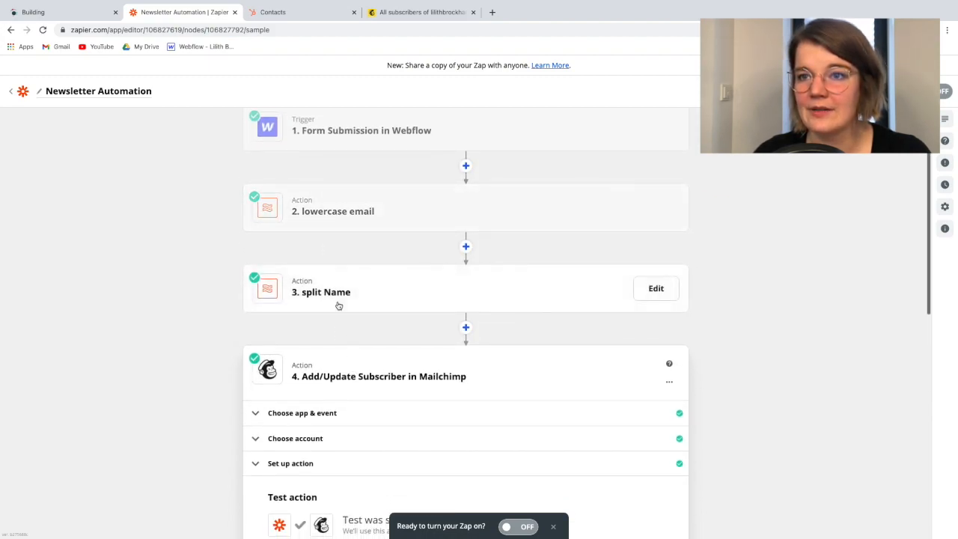
pyautogui.scroll(1, 337, 306)
pyautogui.scroll(-6, 331, 359)
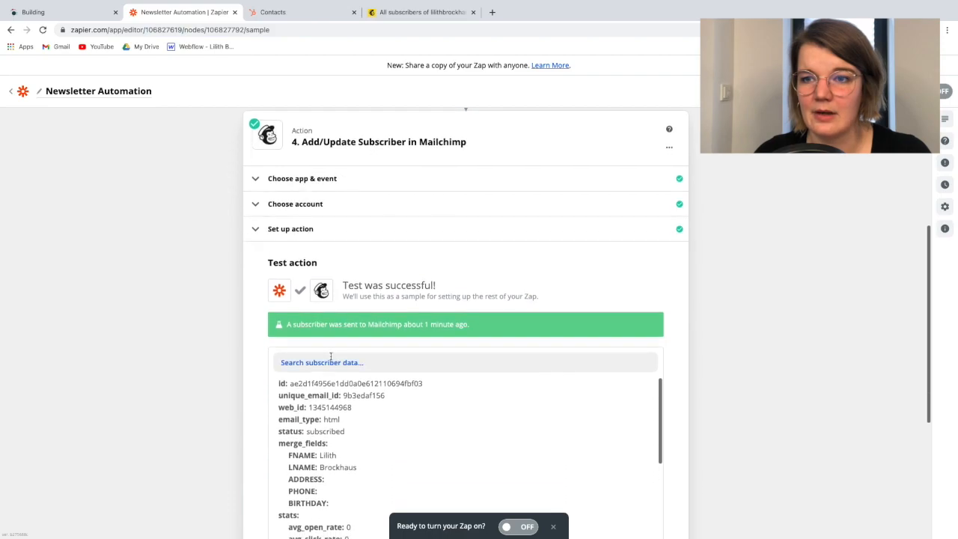
pyautogui.scroll(-1, 332, 360)
pyautogui.scroll(1, 332, 359)
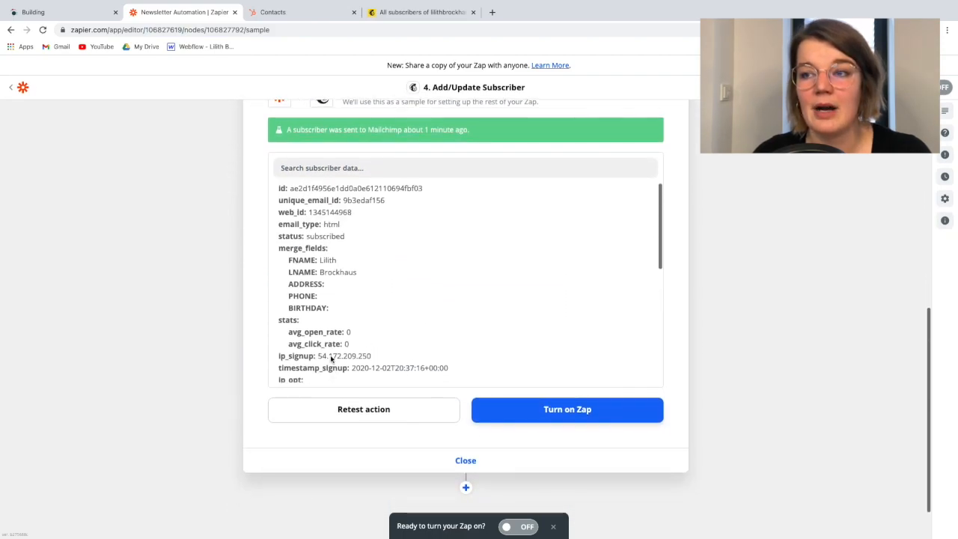
pyautogui.scroll(6, 252, 260)
pyautogui.scroll(1, 251, 260)
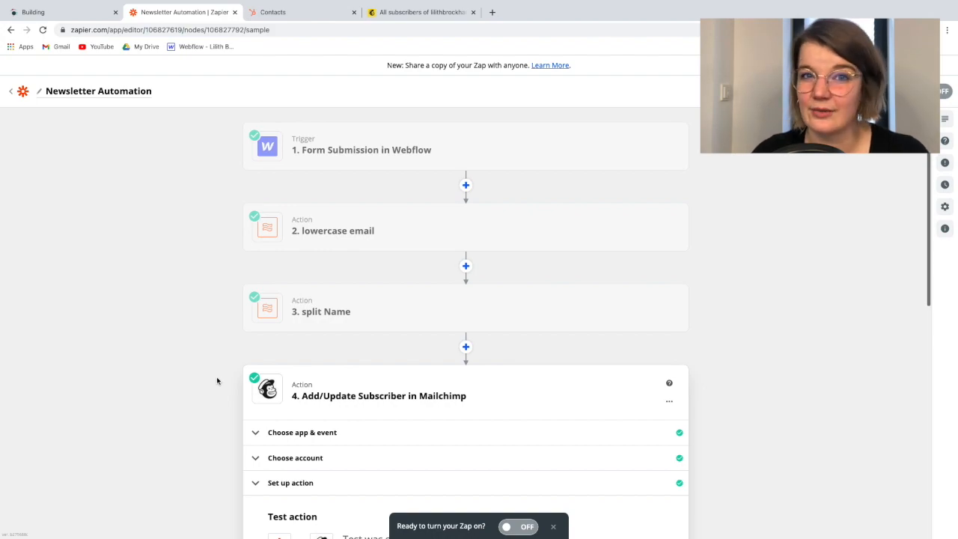
# Close the Mailchimp action and add a HubSpot app action directly after it
pyautogui.scroll(-1, 217, 381)
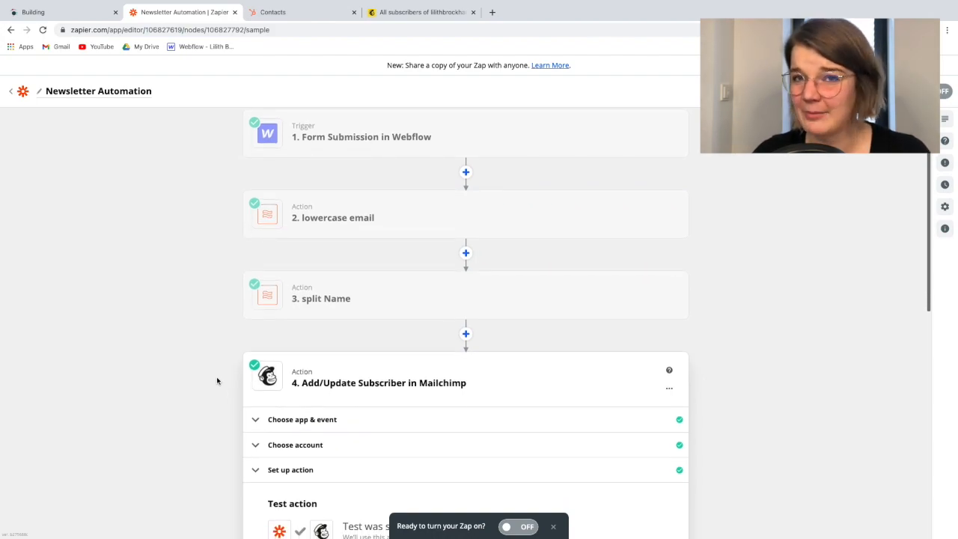
pyautogui.scroll(-5, 217, 381)
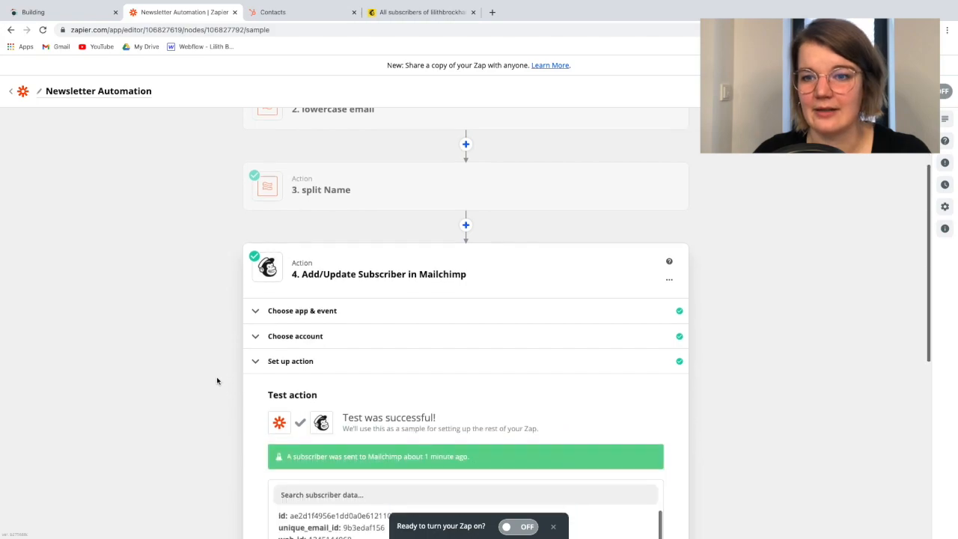
pyautogui.scroll(5, 217, 409)
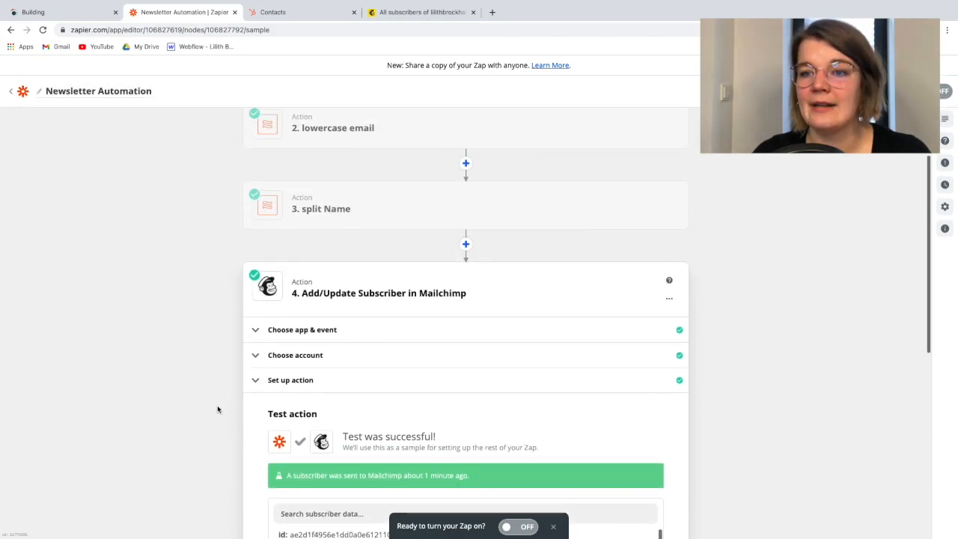
pyautogui.scroll(-5, 217, 409)
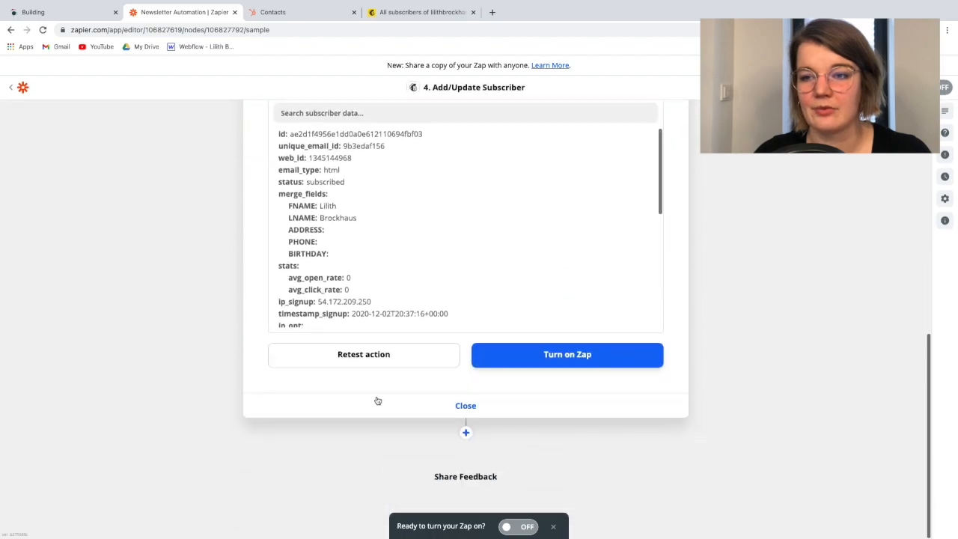
pyautogui.click(417, 406)
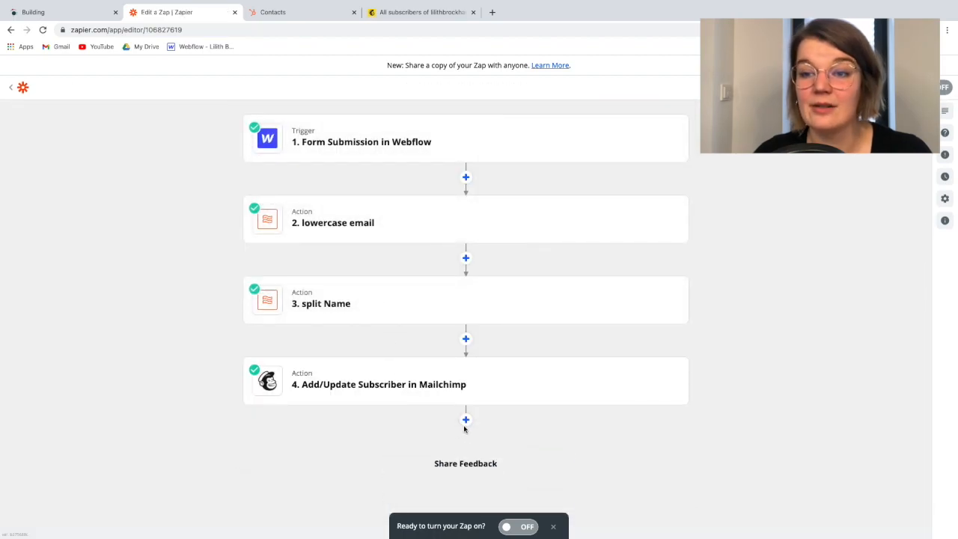
pyautogui.click(466, 420)
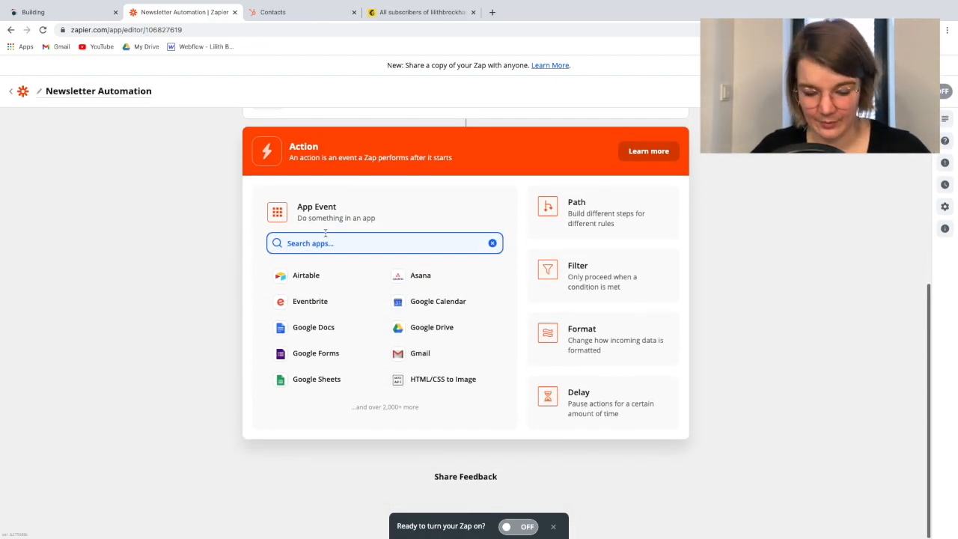
pyautogui.write('hubs')
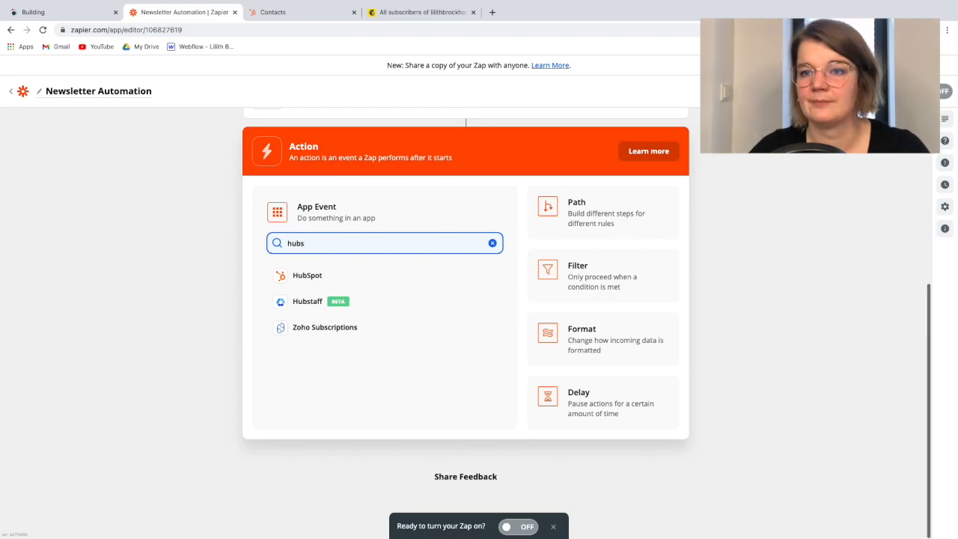
pyautogui.click(288, 277)
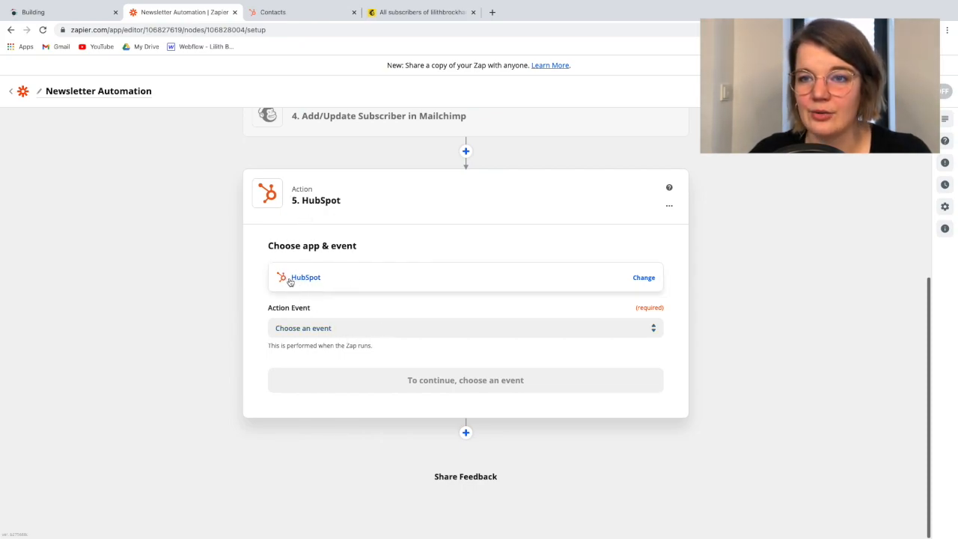
# Set the HubSpot action event to Create or Update Contact and continue to the account choice
pyautogui.click(303, 322)
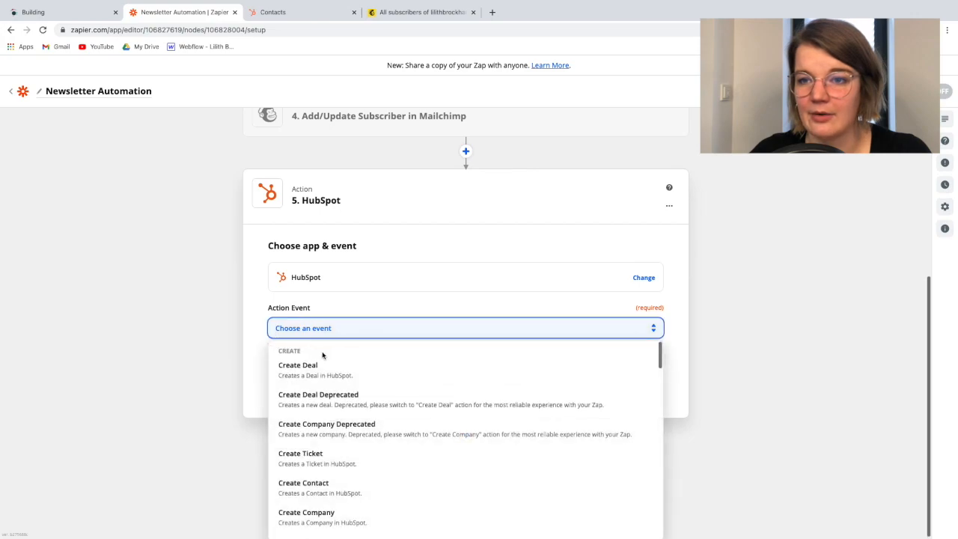
pyautogui.write('contan')
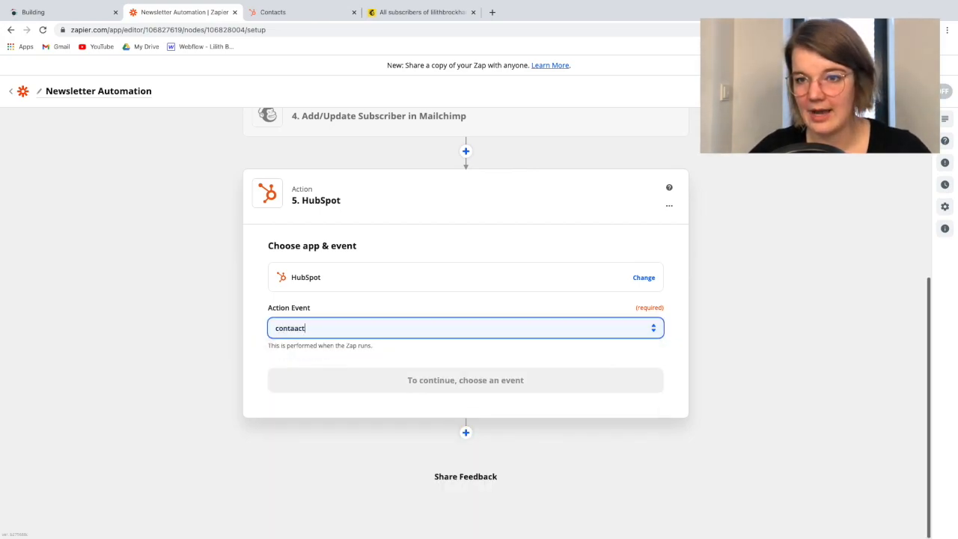
pyautogui.press('BackSpace')
pyautogui.press('BackSpace')
pyautogui.press('BackSpace')
pyautogui.press('BackSpace')
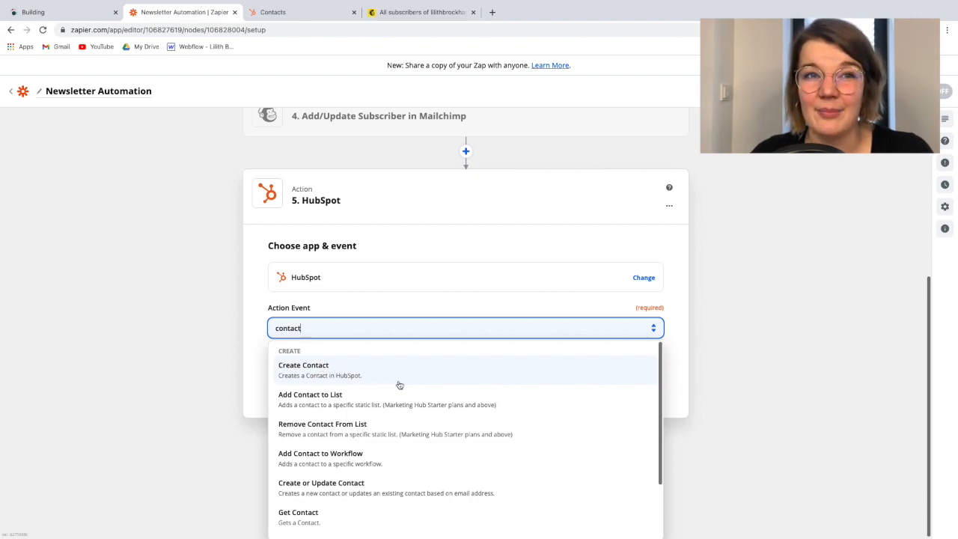
pyautogui.scroll(-1, 400, 385)
pyautogui.scroll(1, 400, 384)
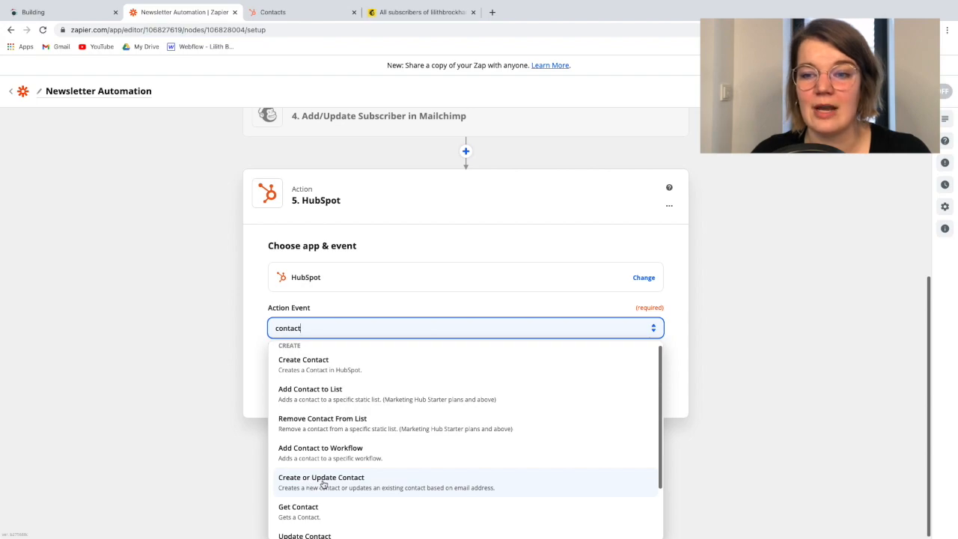
pyautogui.click(323, 484)
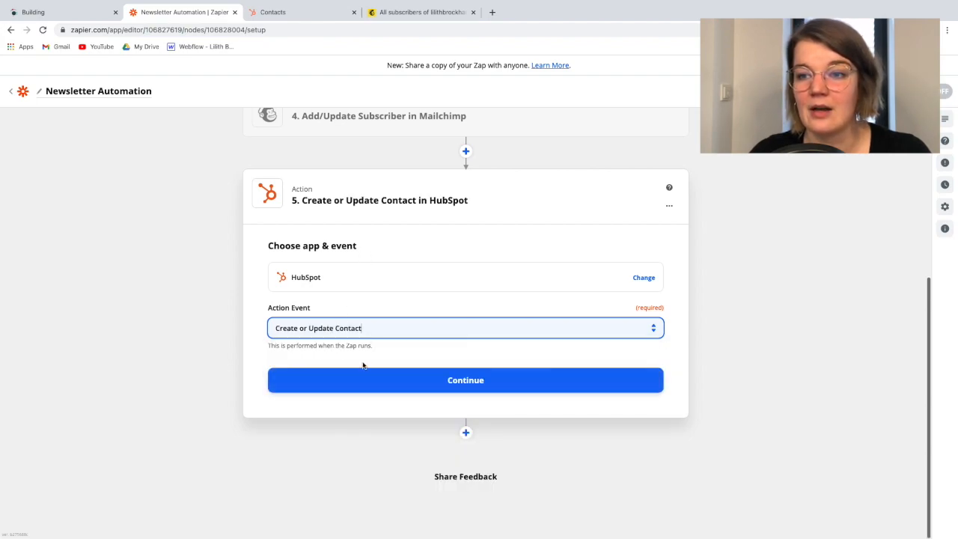
pyautogui.click(381, 382)
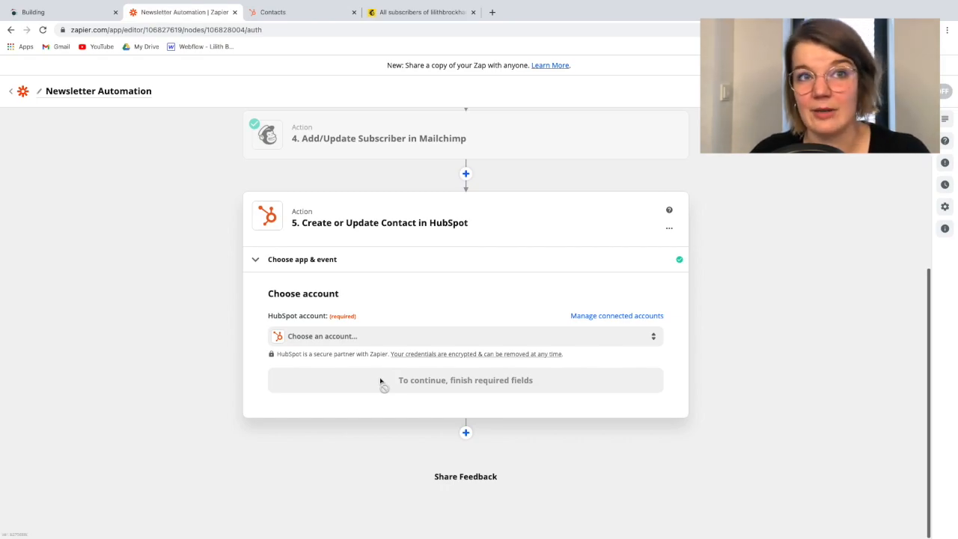
# Choose the connected HubSpot Hub account for the action and continue to its field setup
pyautogui.click(358, 337)
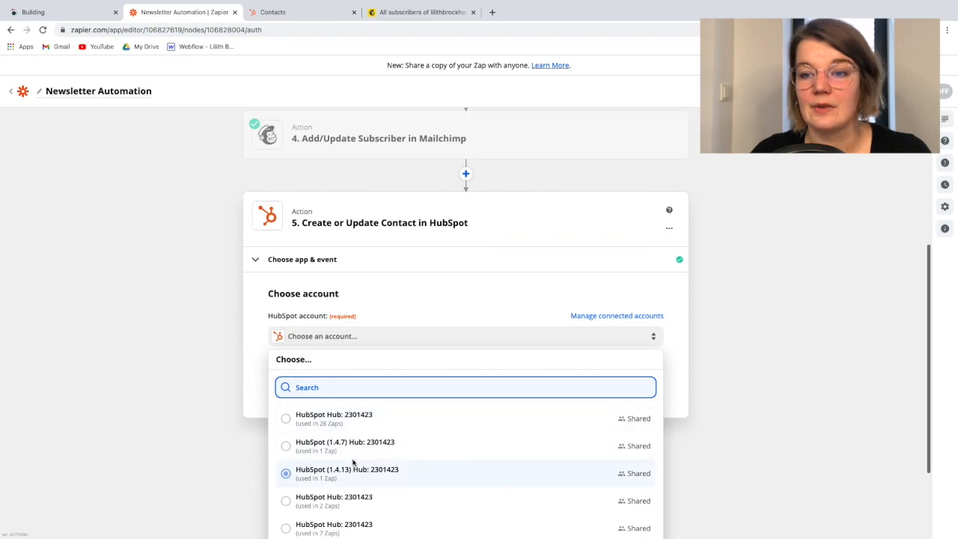
pyautogui.scroll(-2, 322, 460)
pyautogui.click(341, 438)
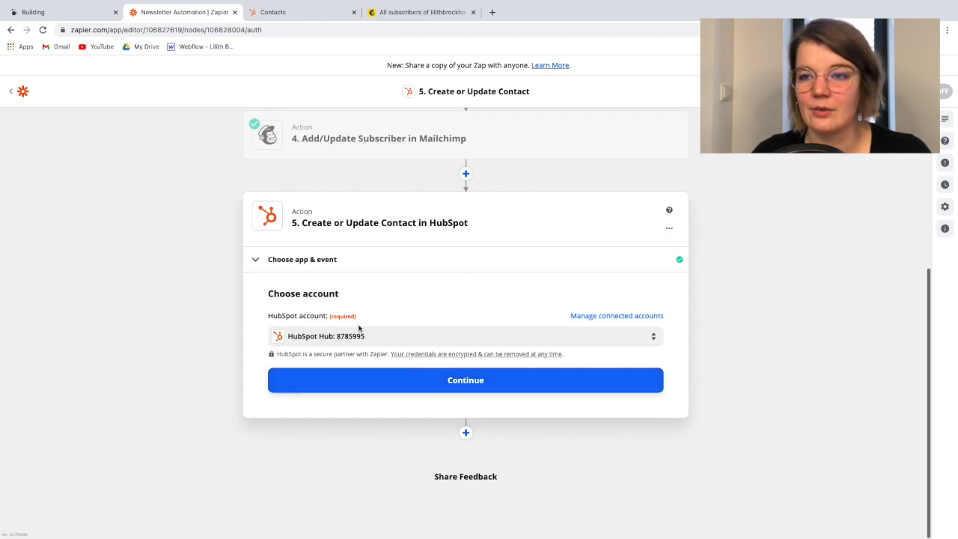
pyautogui.click(407, 380)
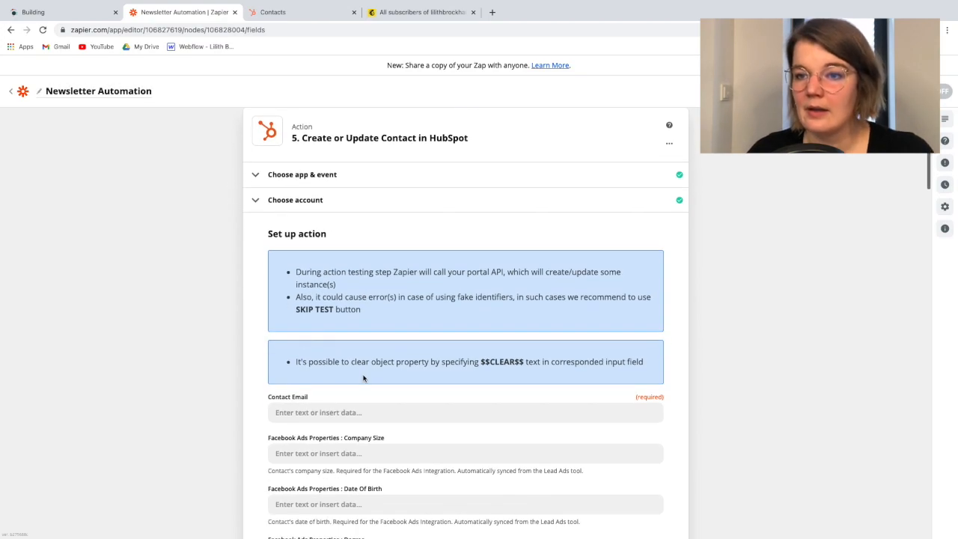
# Review the setup notes and the available contact property fields of the HubSpot action
pyautogui.scroll(-1, 363, 378)
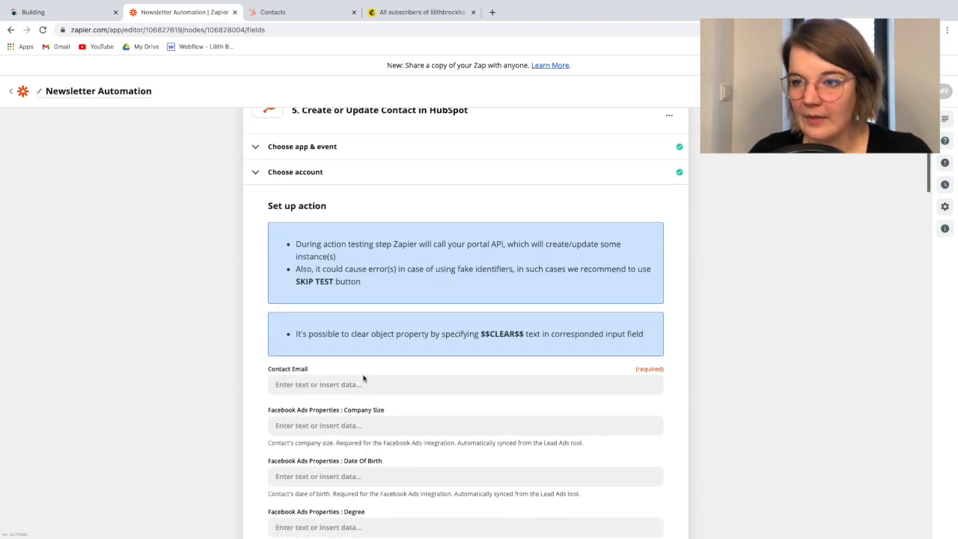
pyautogui.scroll(3, 361, 390)
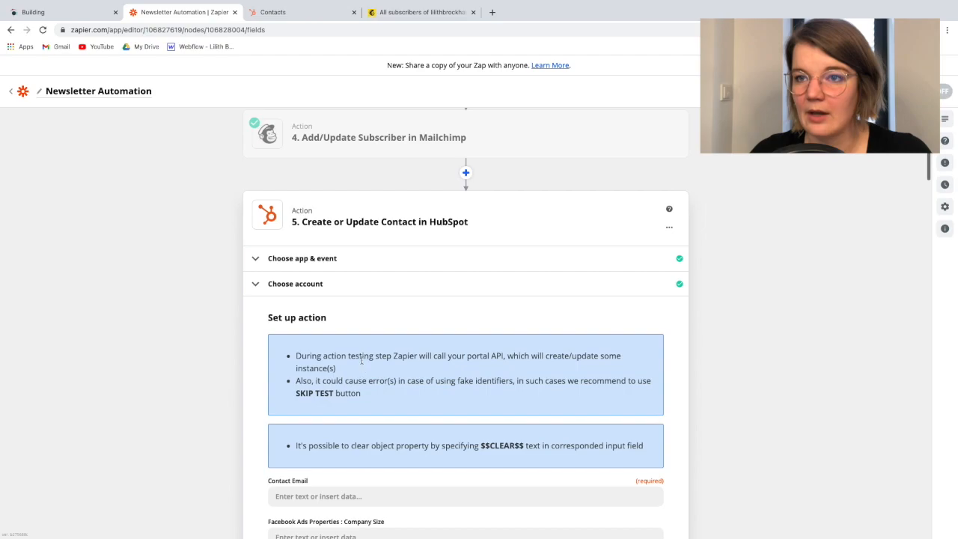
pyautogui.scroll(-5, 365, 298)
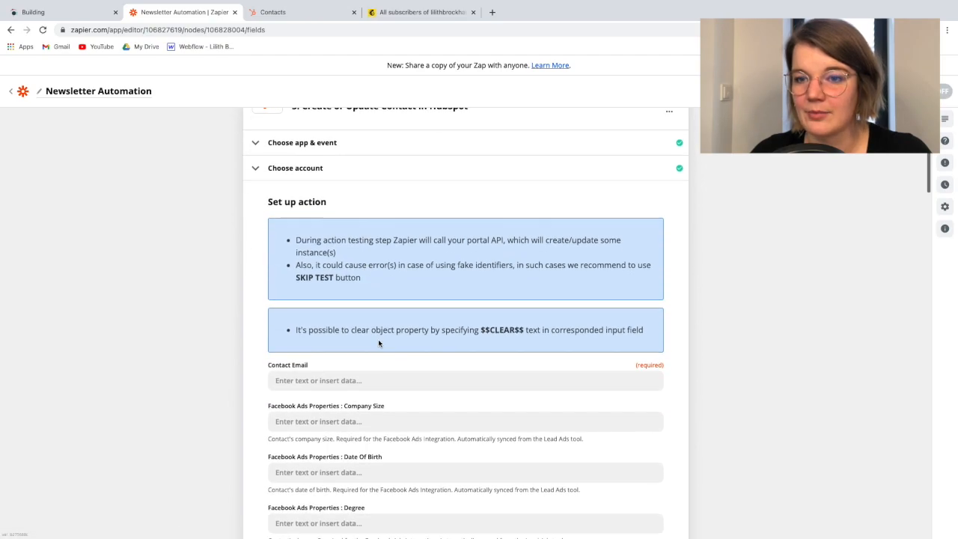
pyautogui.scroll(2, 340, 288)
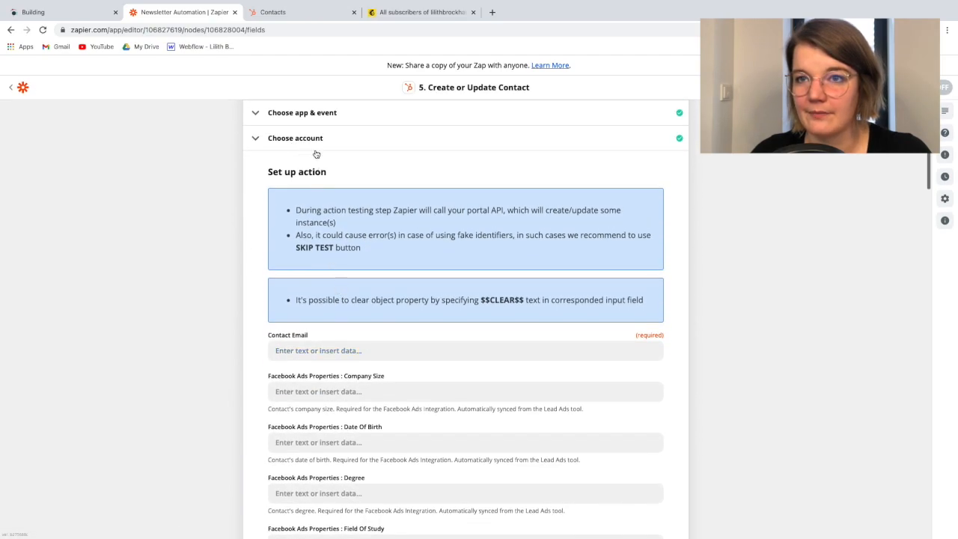
pyautogui.scroll(-9, 399, 404)
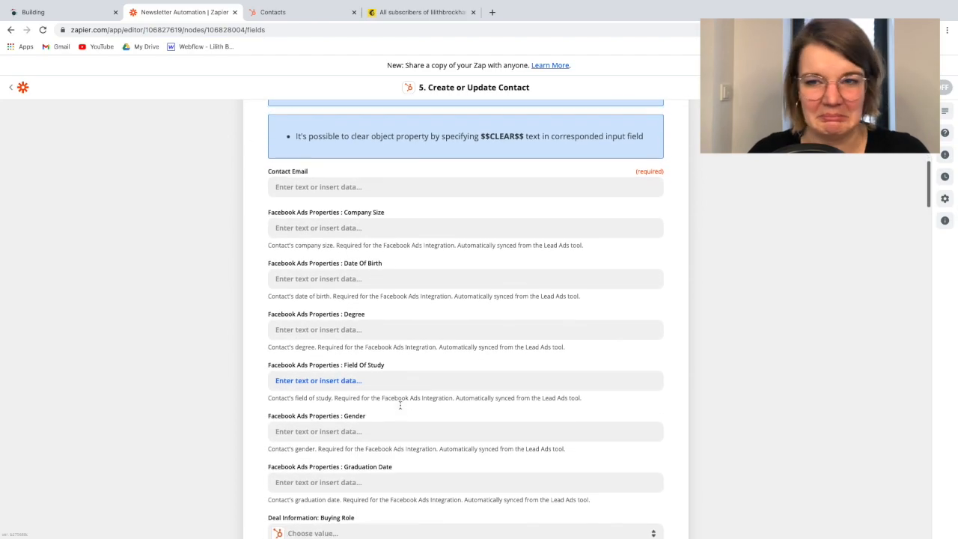
pyautogui.scroll(-20, 400, 408)
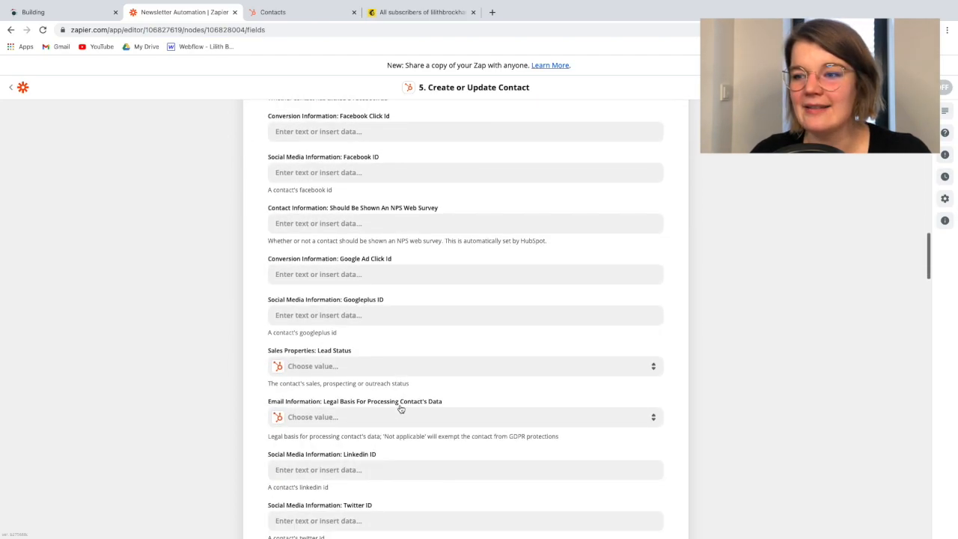
pyautogui.scroll(-20, 400, 409)
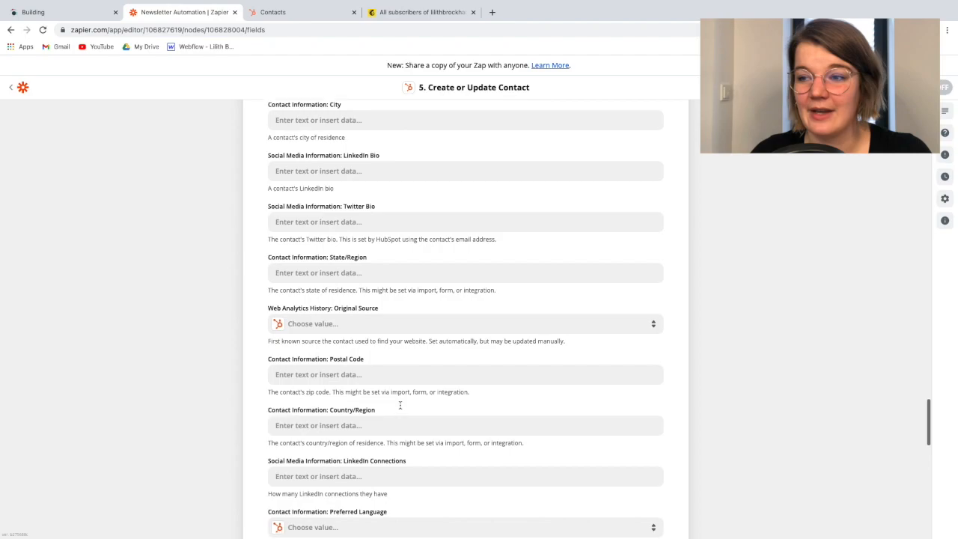
pyautogui.scroll(20, 401, 408)
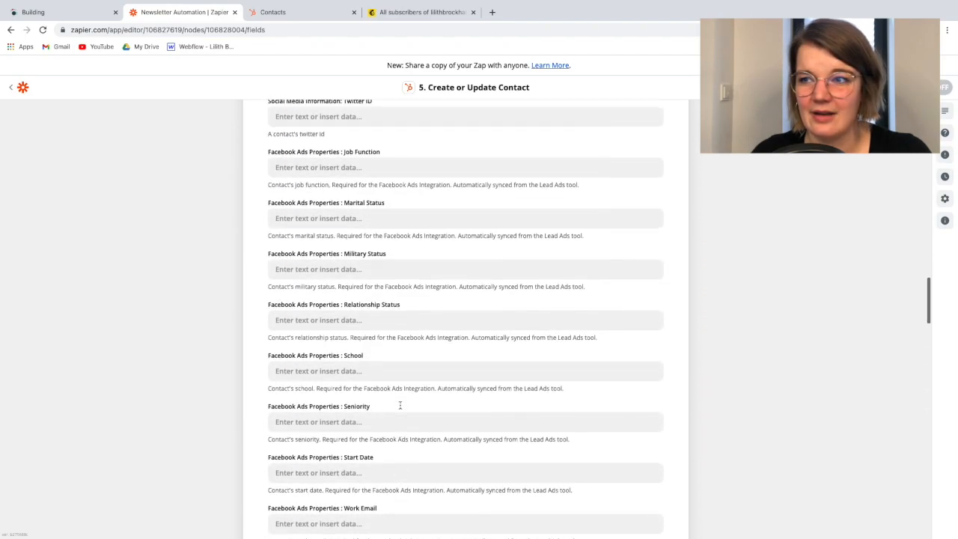
pyautogui.scroll(3, 400, 405)
pyautogui.scroll(-2, 337, 336)
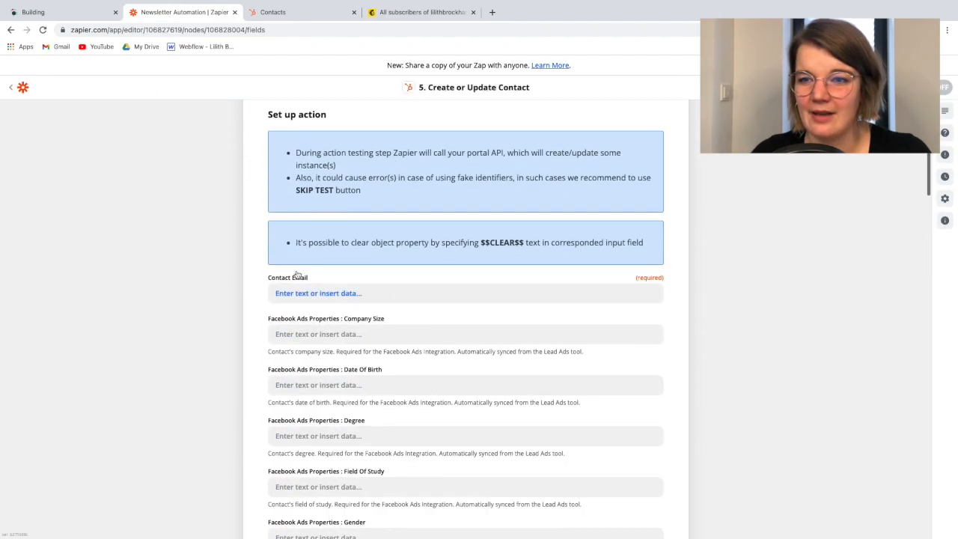
# Map the HubSpot Contact Email to Data Email from the lowercase email step
pyautogui.click(297, 295)
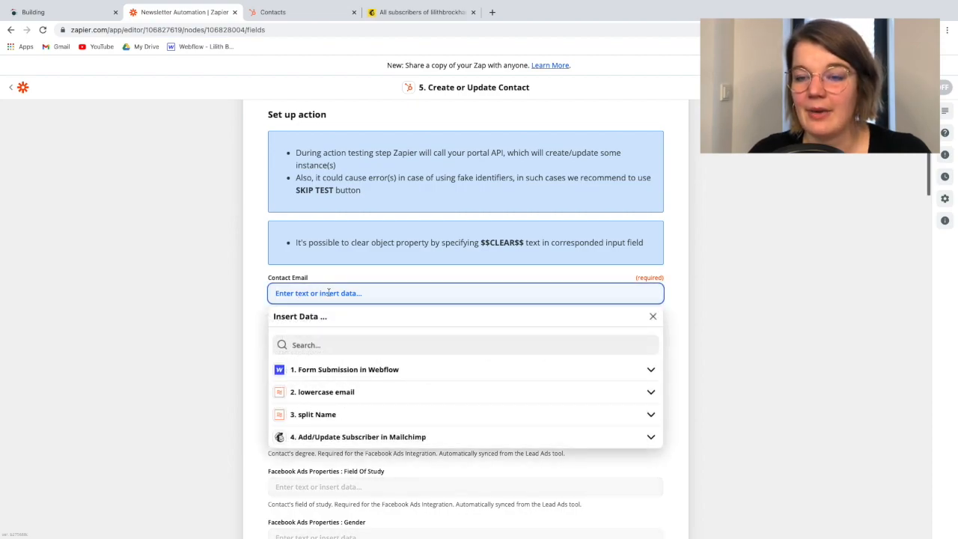
pyautogui.click(322, 392)
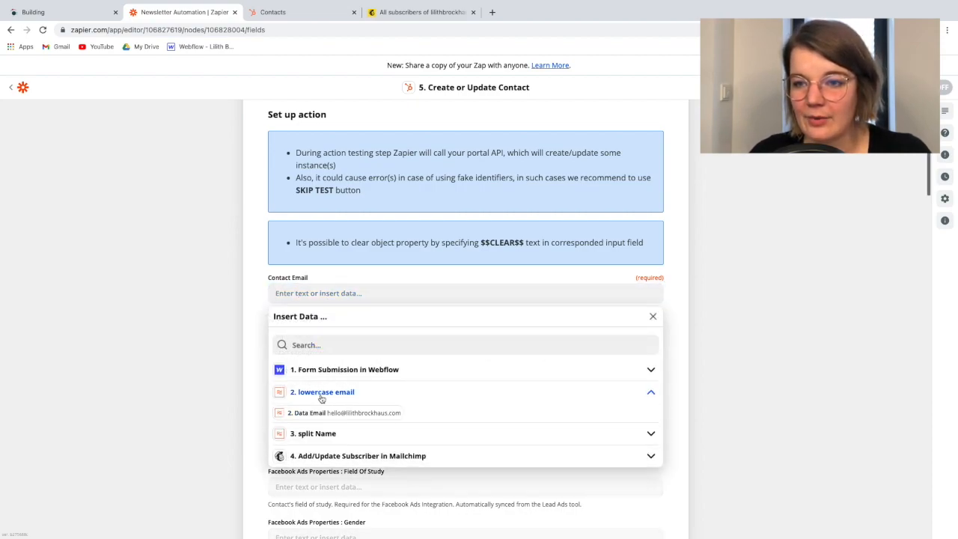
pyautogui.click(354, 413)
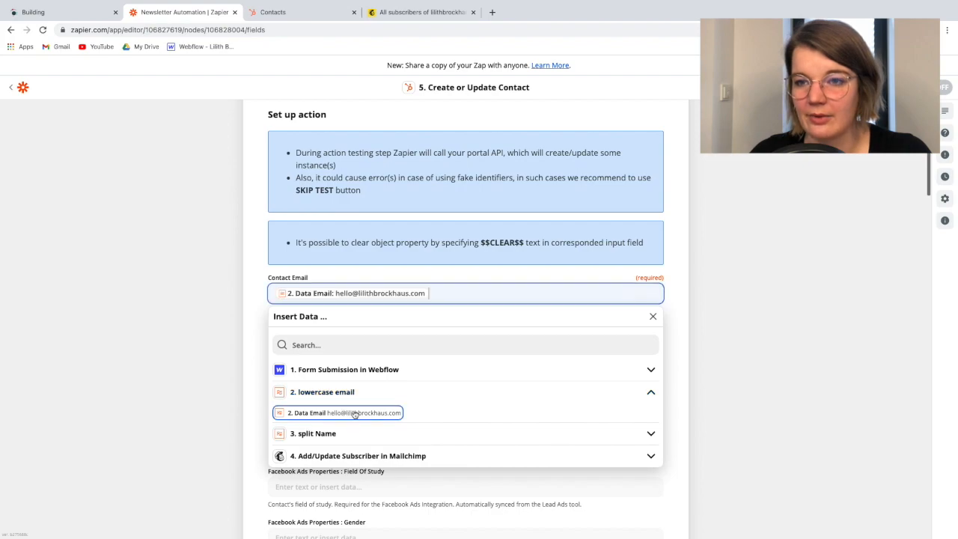
pyautogui.click(261, 307)
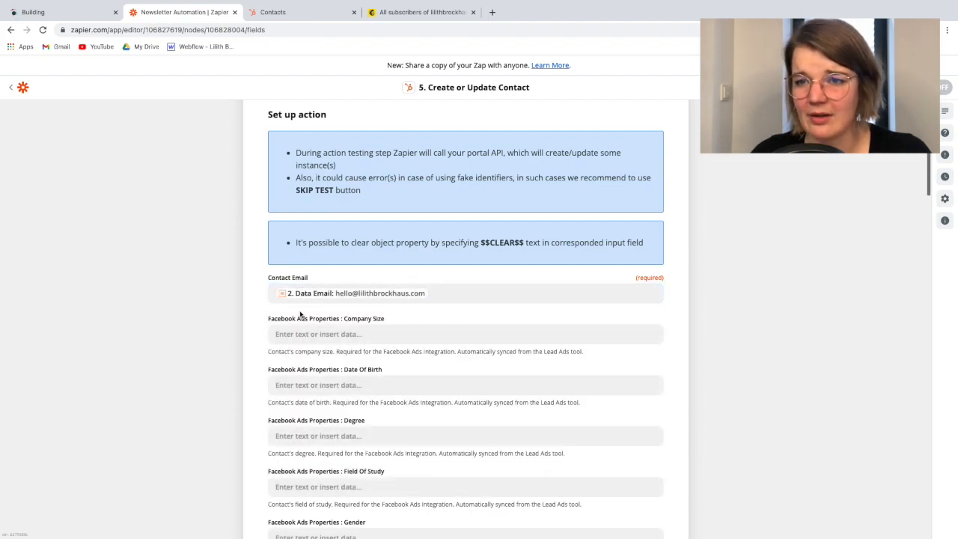
# Find the HubSpot Contact Information: First Name field and map it to Output Item 1 from the split Name step
pyautogui.scroll(-1, 299, 327)
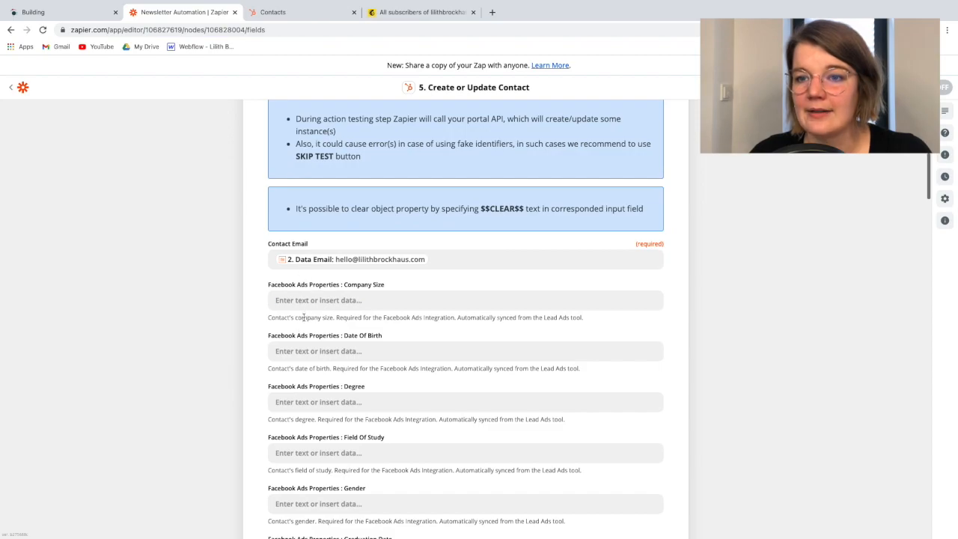
pyautogui.scroll(-2, 304, 317)
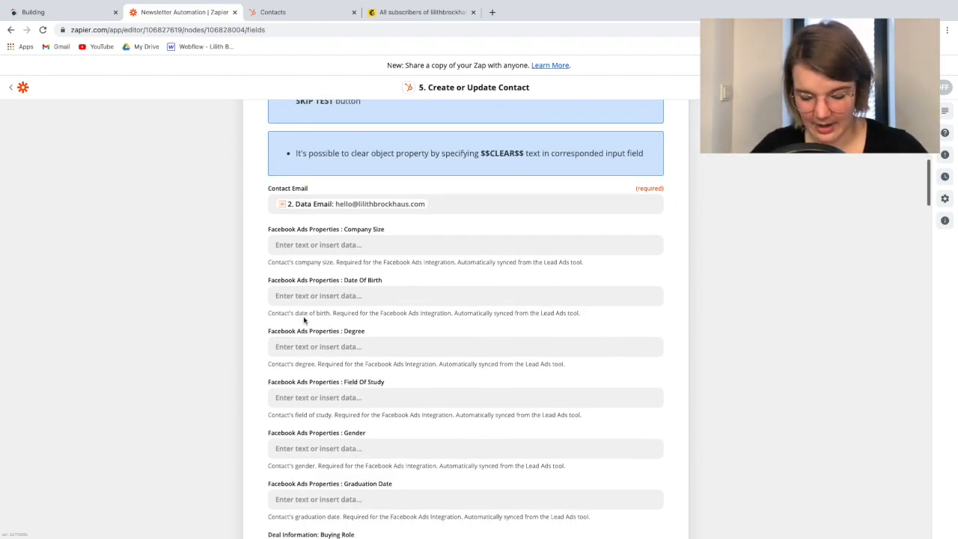
pyautogui.hotkey('ctrl', 'f')
pyautogui.write('firs')
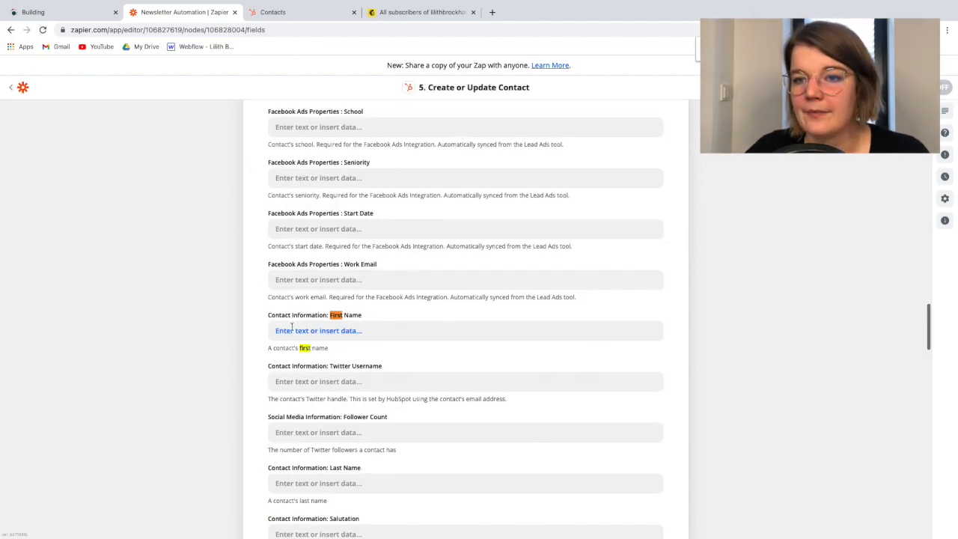
pyautogui.click(300, 330)
pyautogui.click(307, 451)
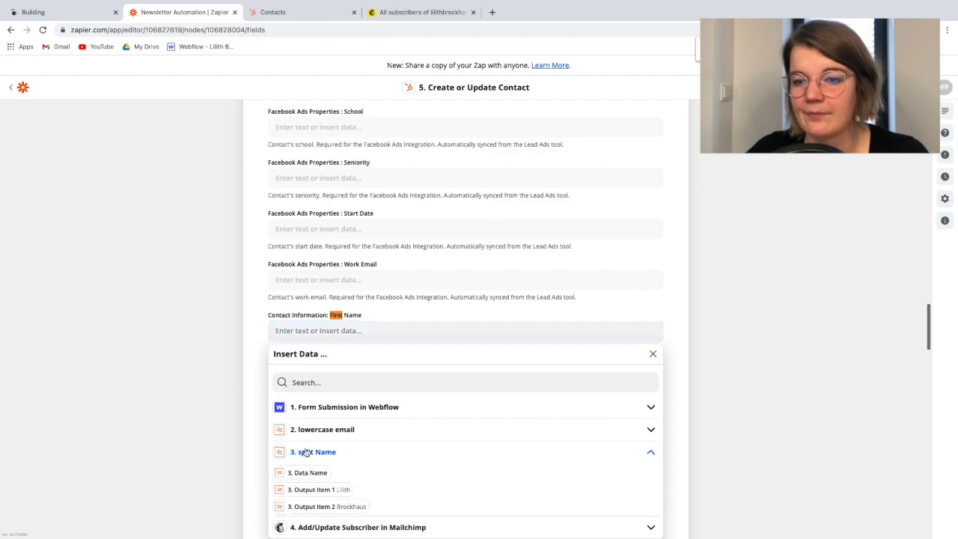
pyautogui.scroll(-1, 333, 460)
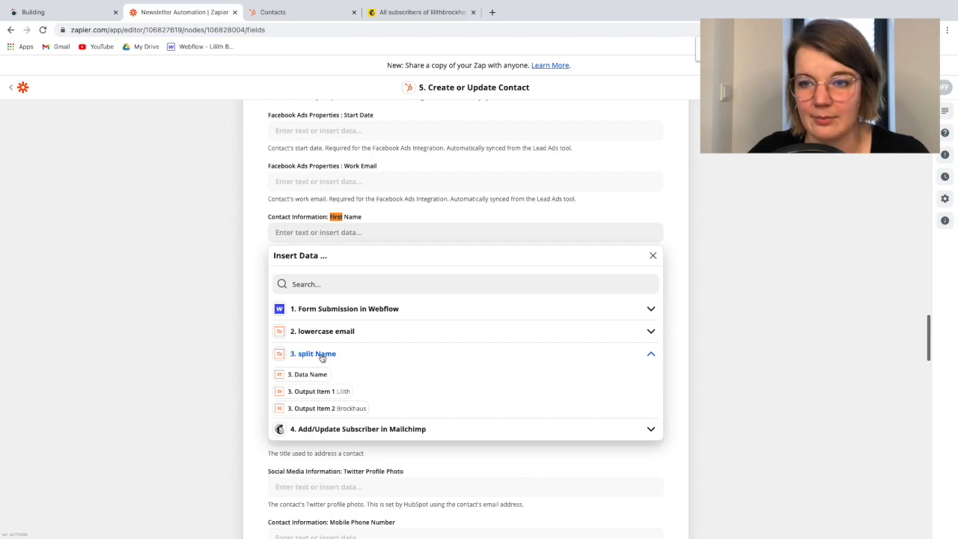
pyautogui.click(318, 391)
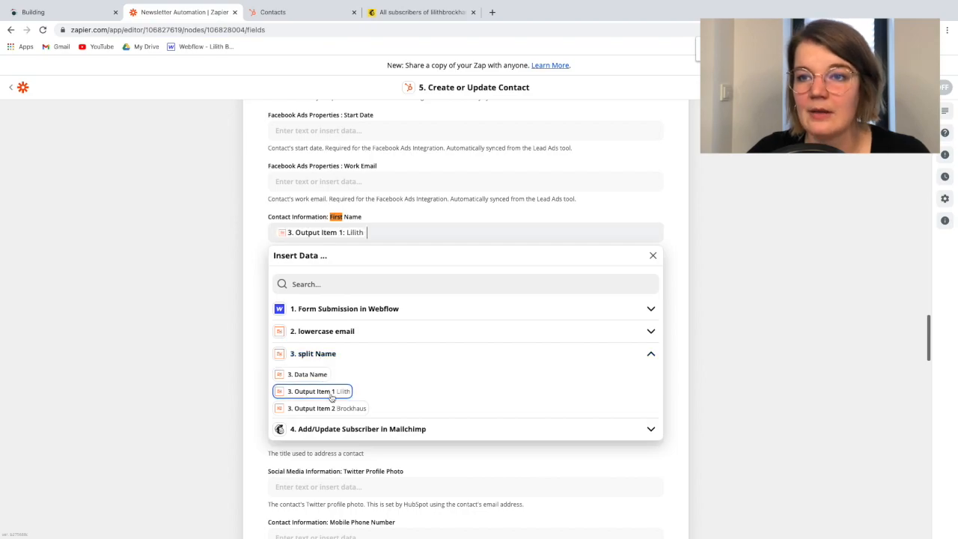
pyautogui.click(250, 225)
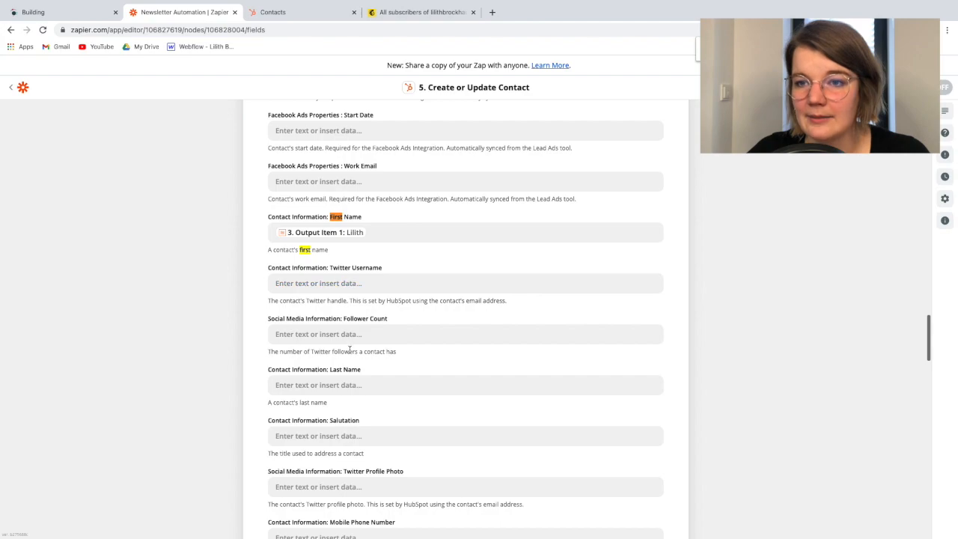
# Map the HubSpot Contact Information: Last Name field to Output Item 2 from the split Name step
pyautogui.scroll(-1, 349, 351)
pyautogui.click(285, 326)
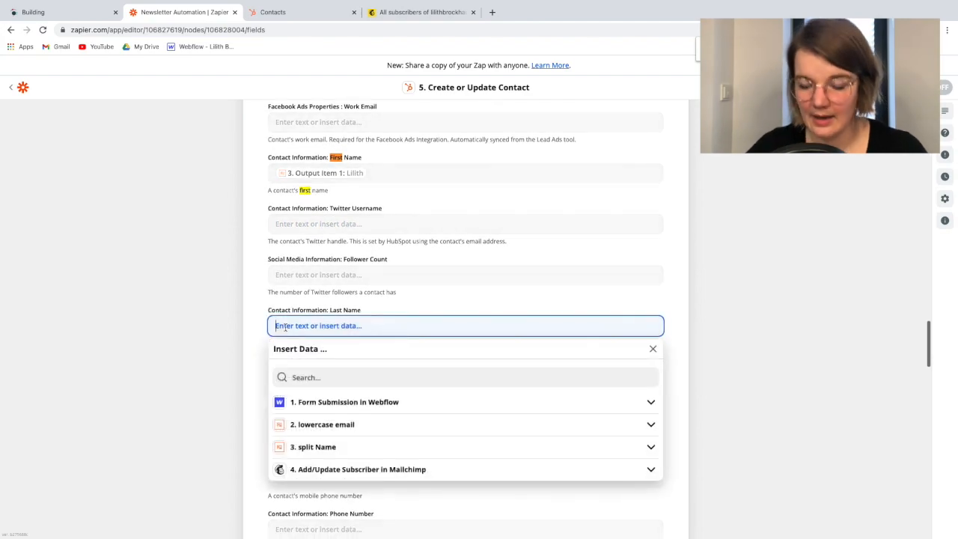
pyautogui.hotkey('ctrl', 'l')
pyautogui.click(285, 326)
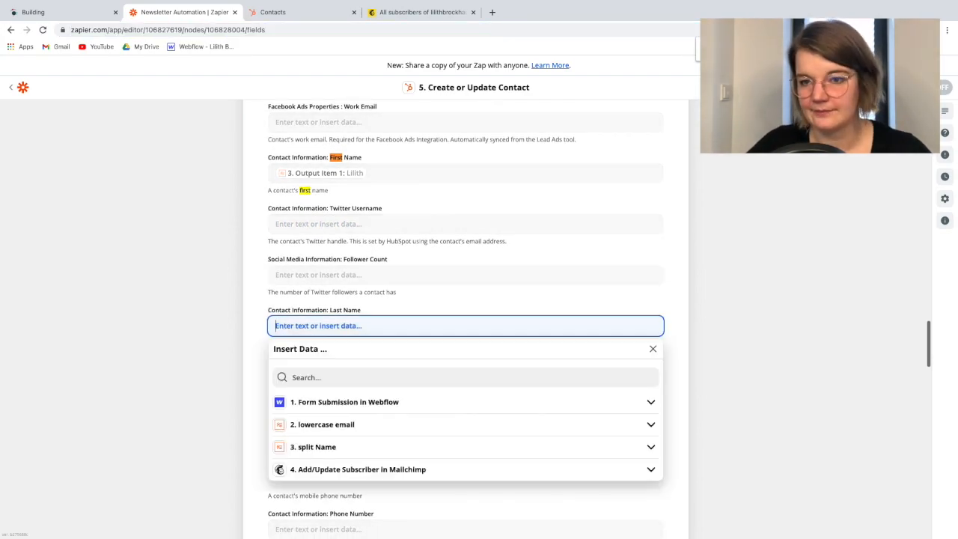
pyautogui.click(322, 447)
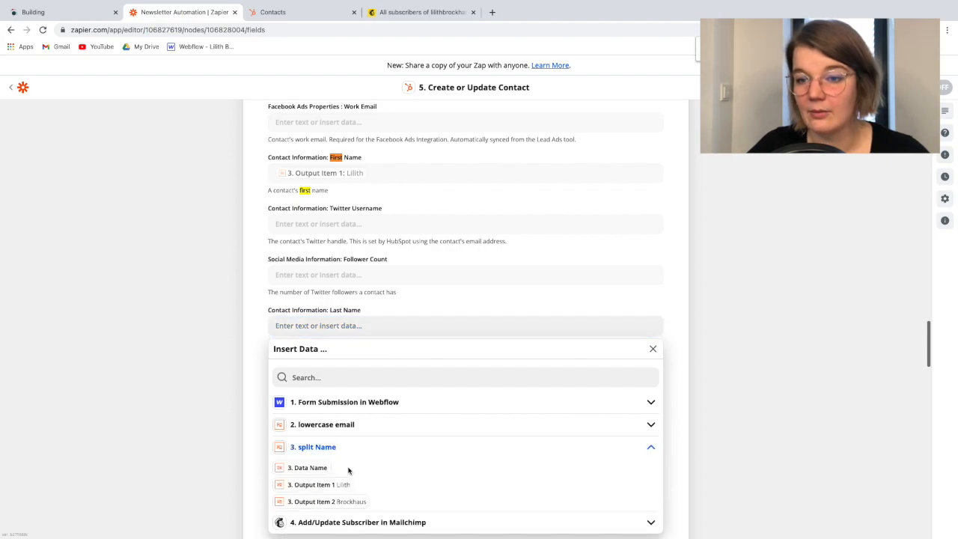
pyautogui.click(322, 502)
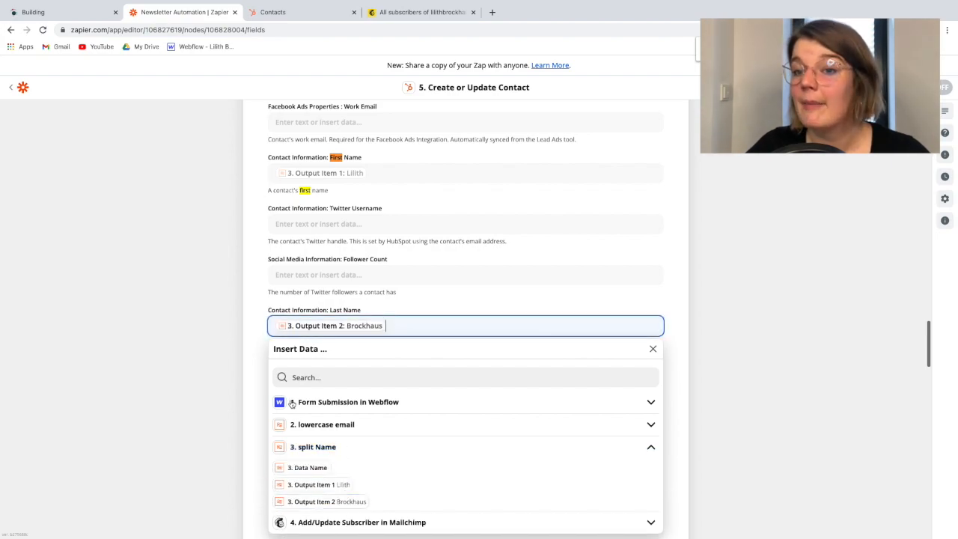
pyautogui.click(245, 357)
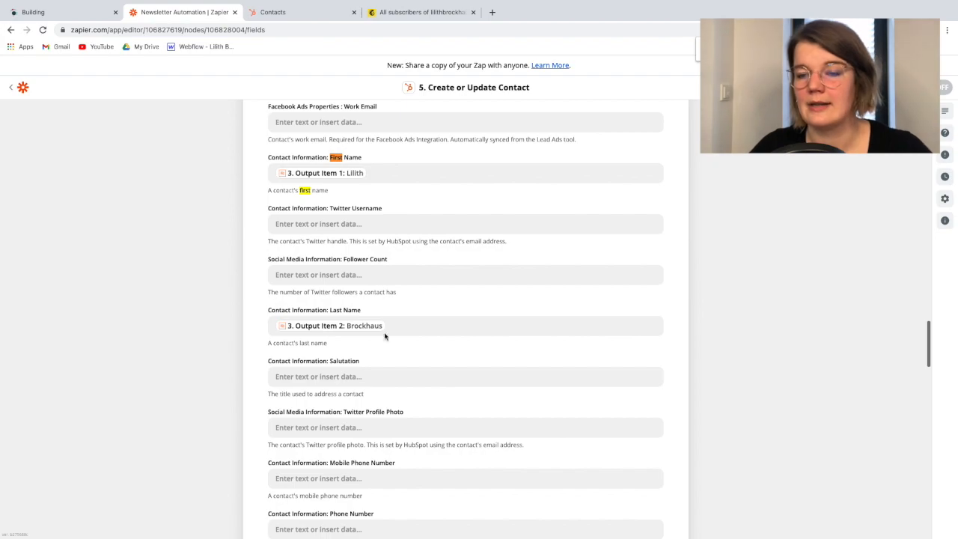
# Look over the remaining optional HubSpot contact fields, leave them empty, and continue to the action test
pyautogui.scroll(-1, 364, 371)
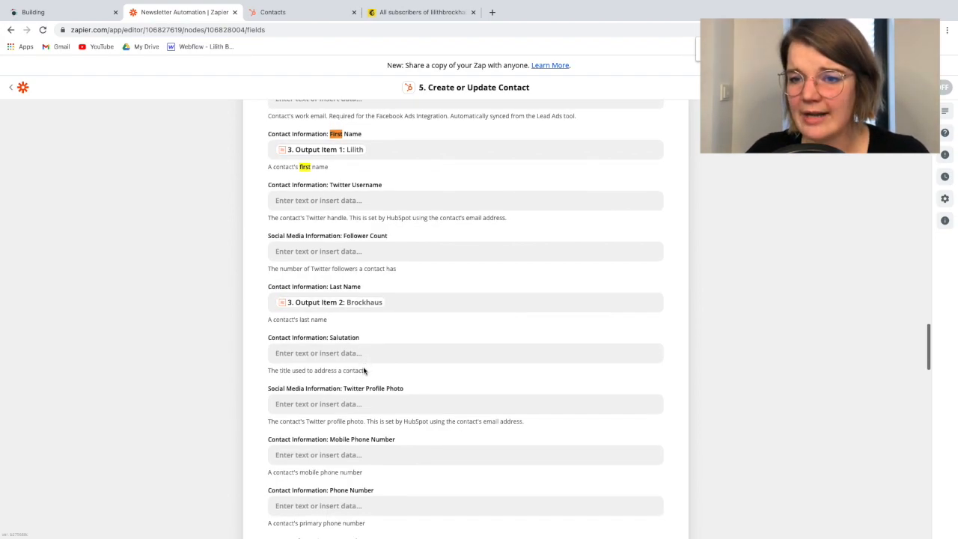
pyautogui.scroll(3, 333, 225)
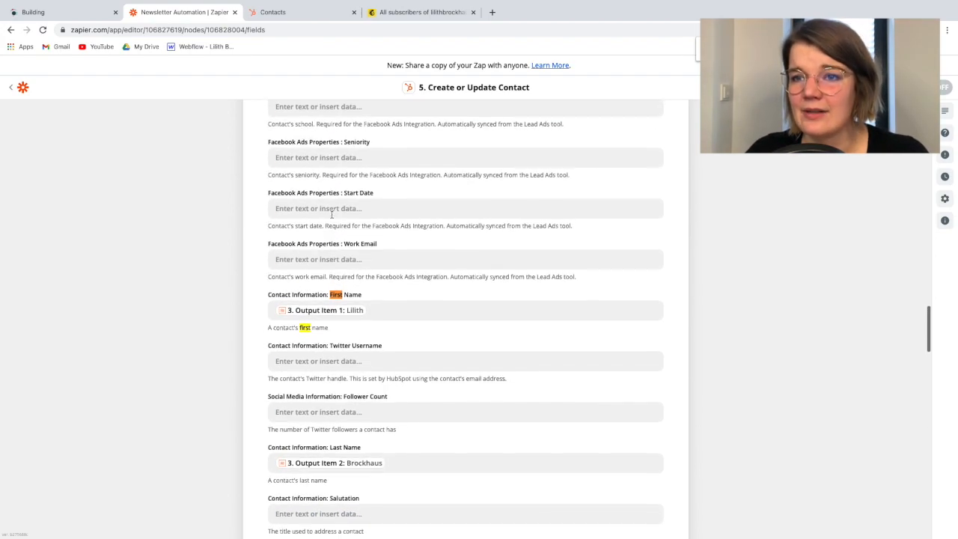
pyautogui.scroll(-3, 308, 319)
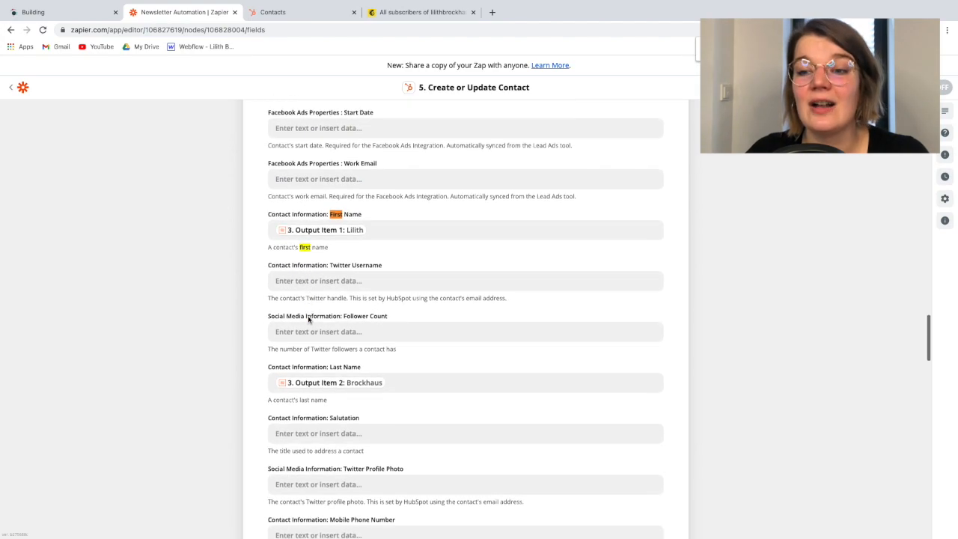
pyautogui.scroll(-5, 308, 320)
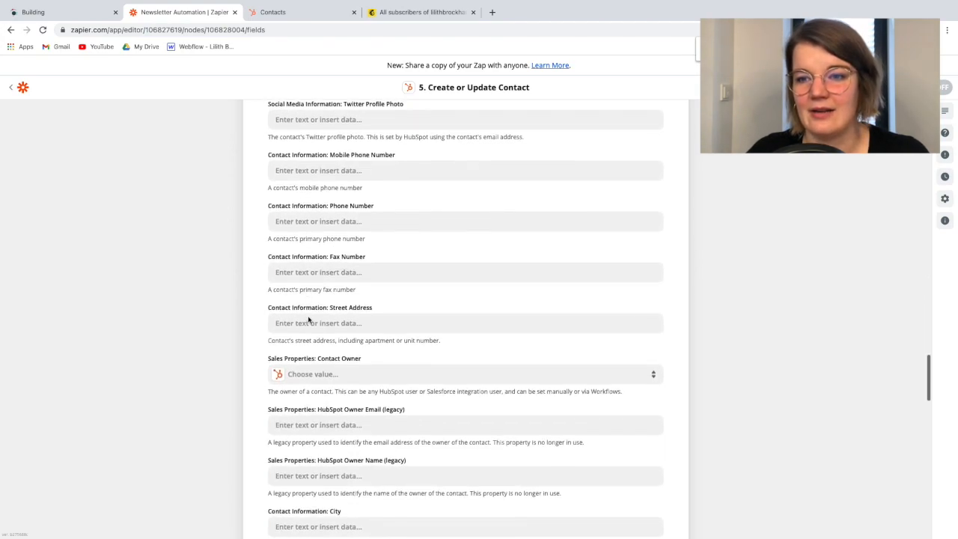
pyautogui.scroll(-15, 309, 320)
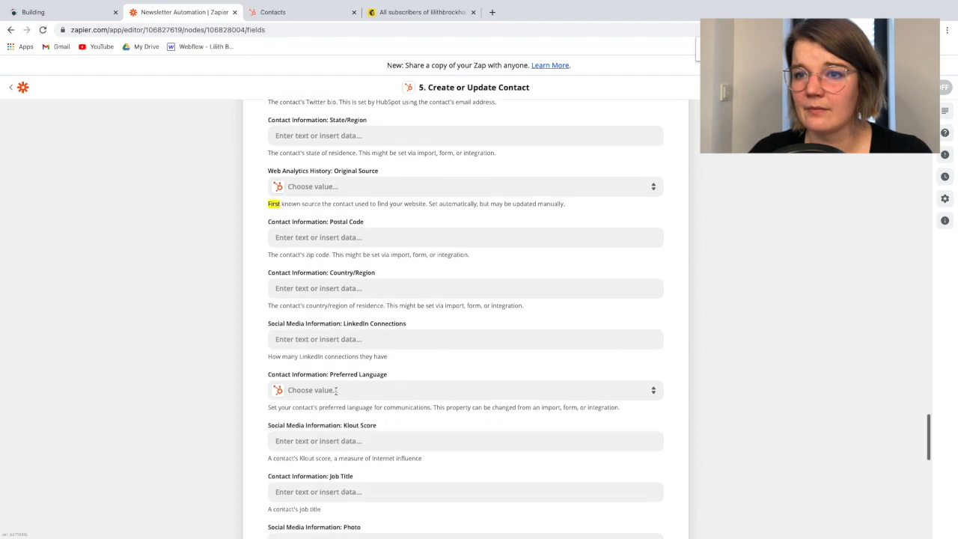
pyautogui.scroll(-2, 323, 289)
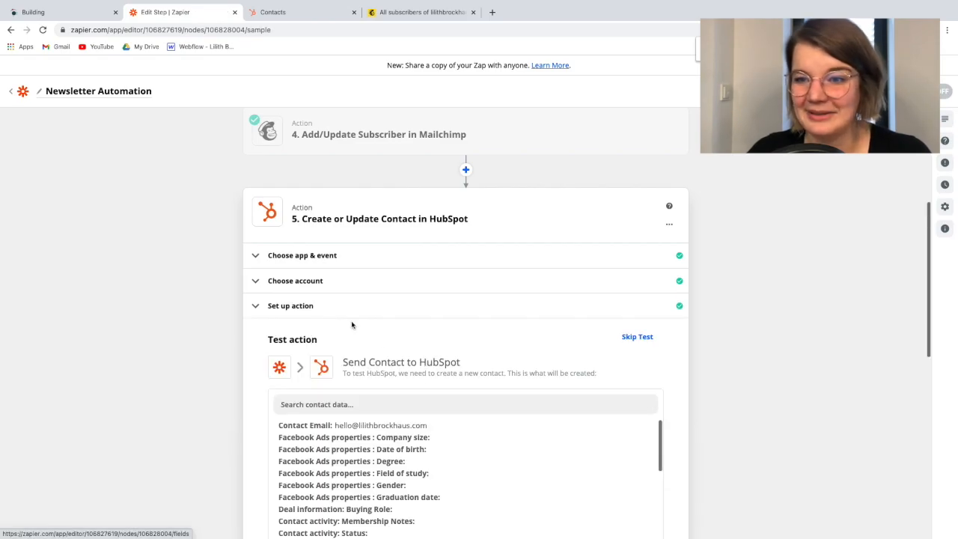
# Review the contact data prepared for HubSpot and run the action test with a review of its result
pyautogui.scroll(-4, 382, 342)
pyautogui.scroll(-1, 370, 324)
pyautogui.scroll(1, 370, 324)
pyautogui.scroll(-8, 352, 307)
pyautogui.scroll(-2, 334, 291)
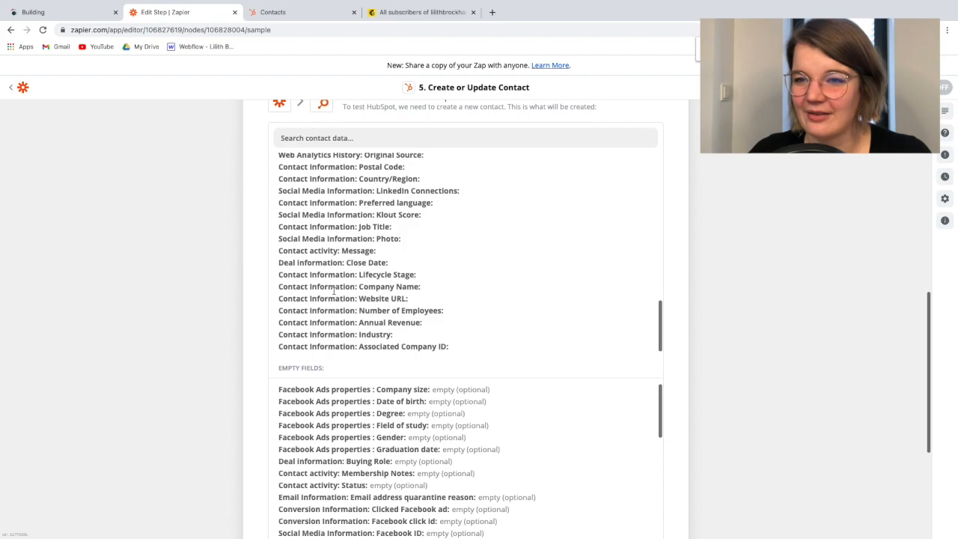
pyautogui.scroll(-3, 266, 340)
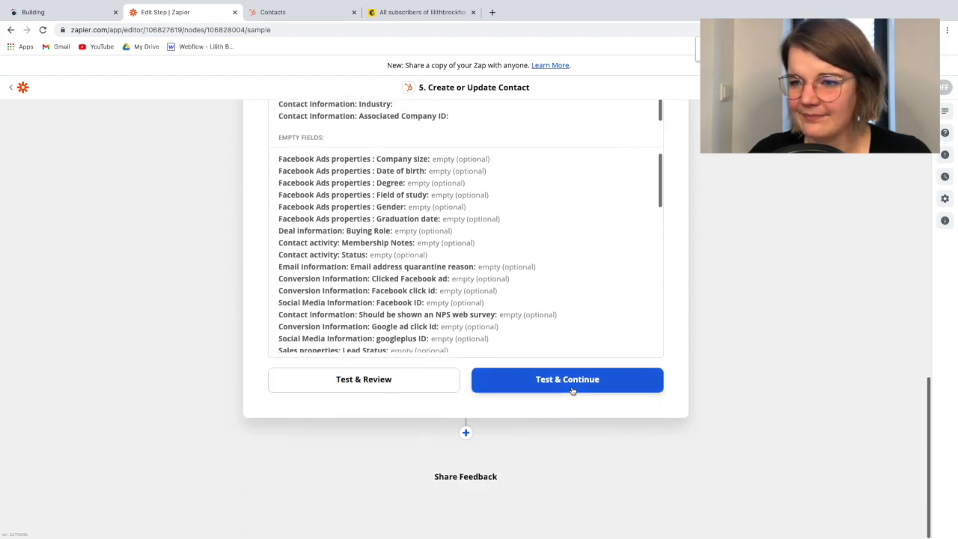
pyautogui.click(383, 387)
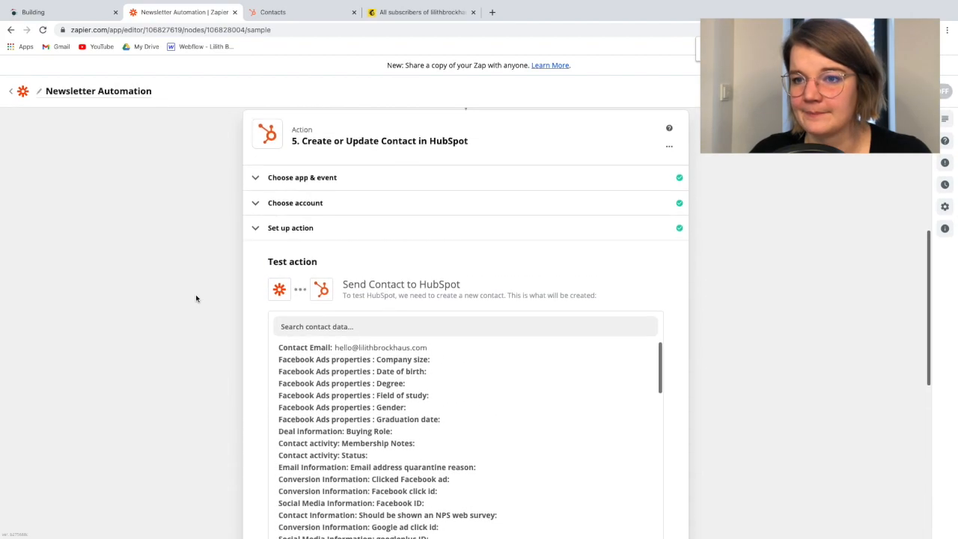
# Check the HubSpot contacts list for the test contact and return to the Zap's test result
pyautogui.click(307, 12)
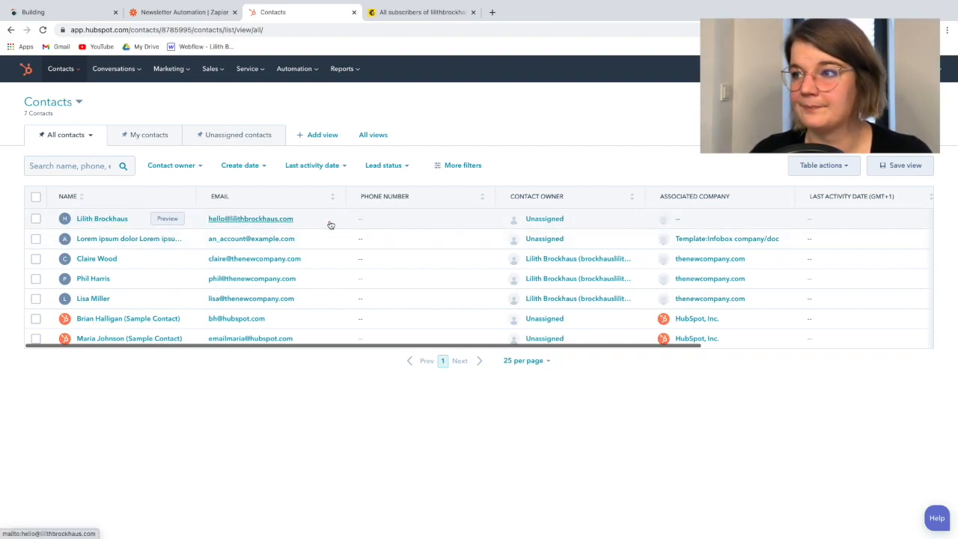
pyautogui.hotkey('ctrl', 'shift', 'Tab')
pyautogui.scroll(-1, 330, 307)
pyautogui.scroll(2, 330, 307)
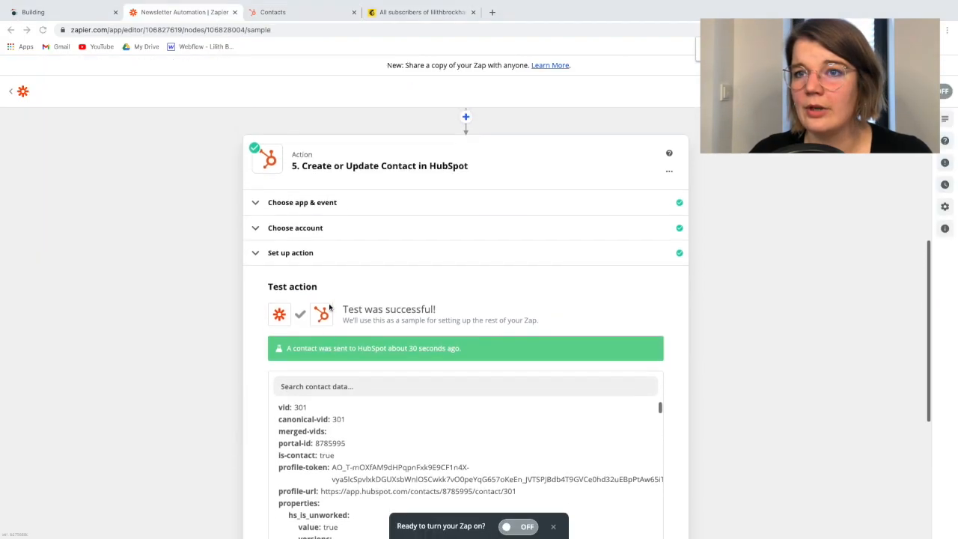
# Close the tested HubSpot step and add a Slack action after it at the end of the Zap
pyautogui.scroll(-5, 329, 307)
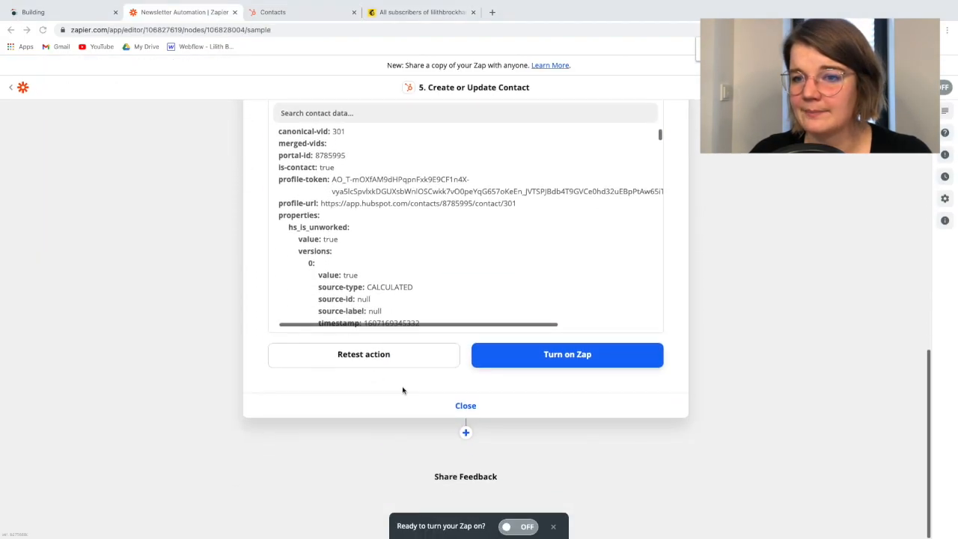
pyautogui.click(436, 404)
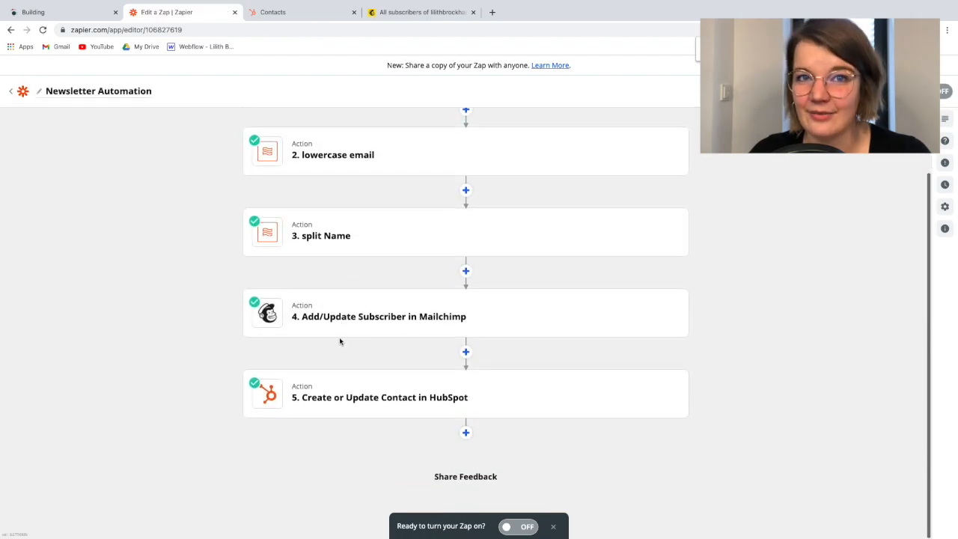
pyautogui.click(464, 434)
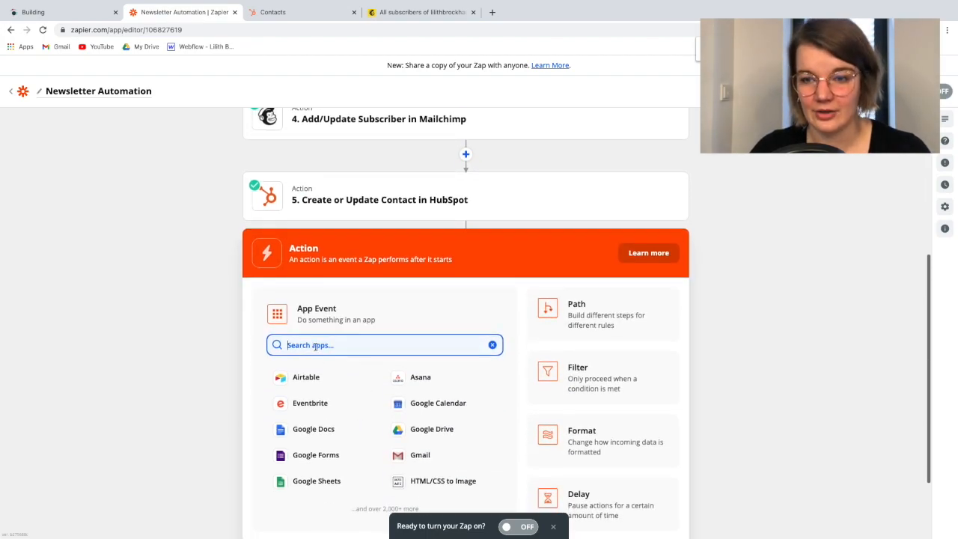
pyautogui.write('slack')
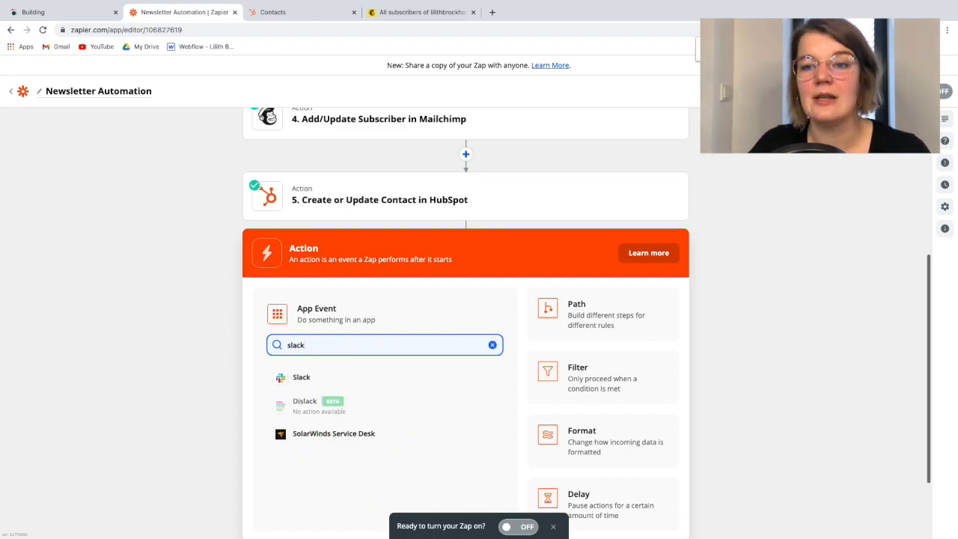
pyautogui.click(299, 377)
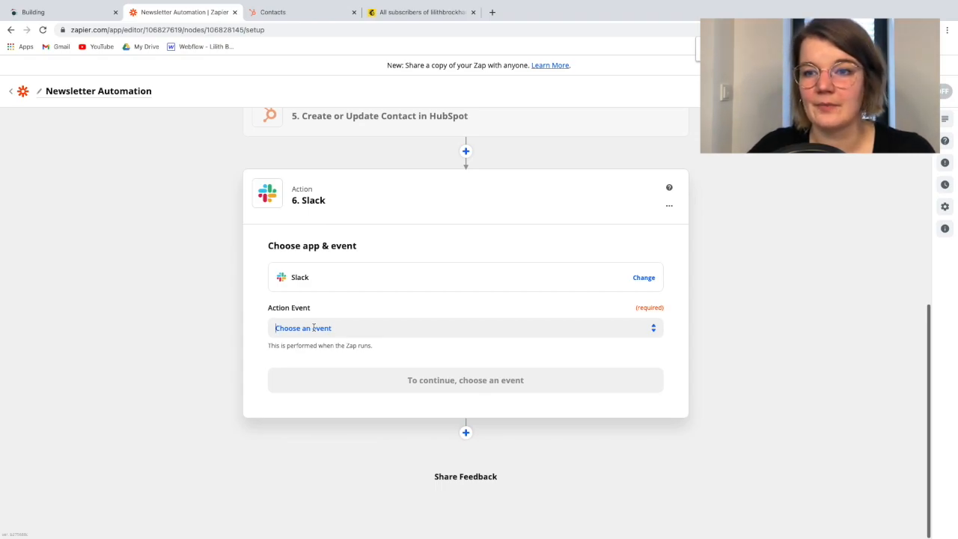
# Set the Slack action event to Send Channel Message and continue to the account choice
pyautogui.click(313, 327)
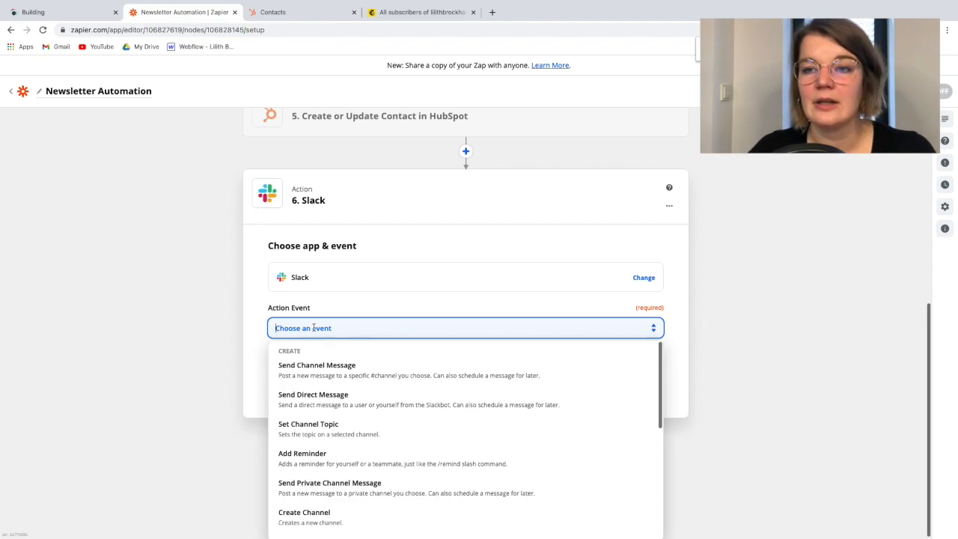
pyautogui.click(335, 372)
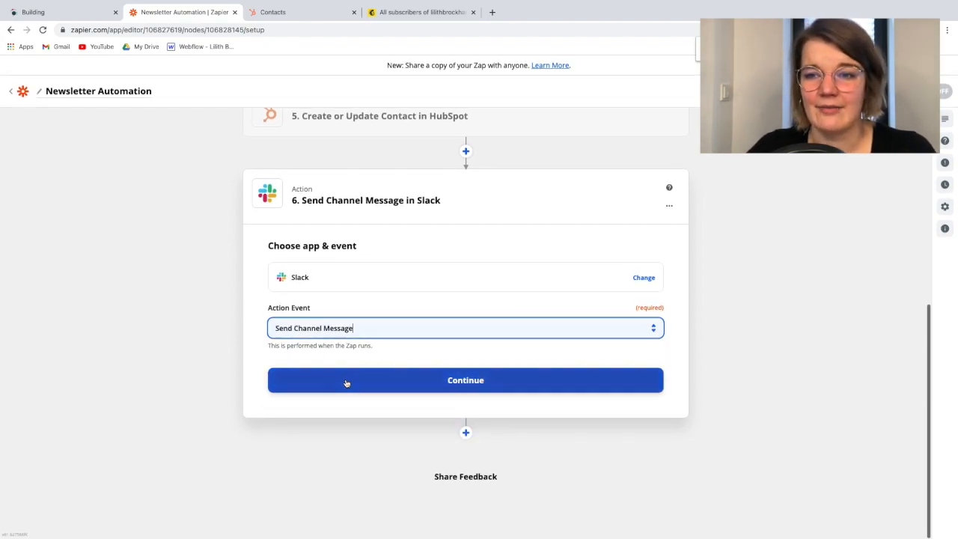
pyautogui.click(344, 382)
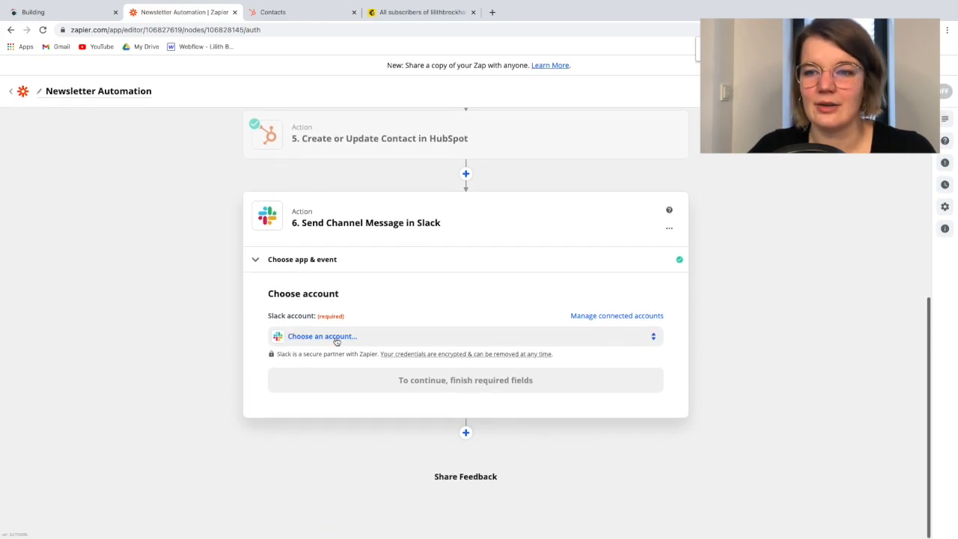
# Choose the connected NoCodeFamily Slack account, recheck the chosen app and event, and continue to the action setup
pyautogui.click(332, 338)
pyautogui.click(305, 489)
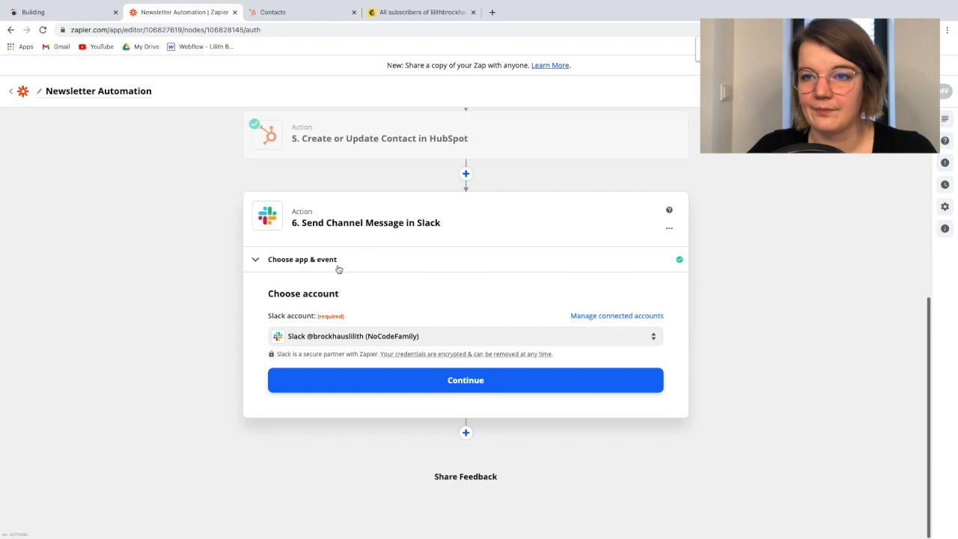
pyautogui.click(293, 261)
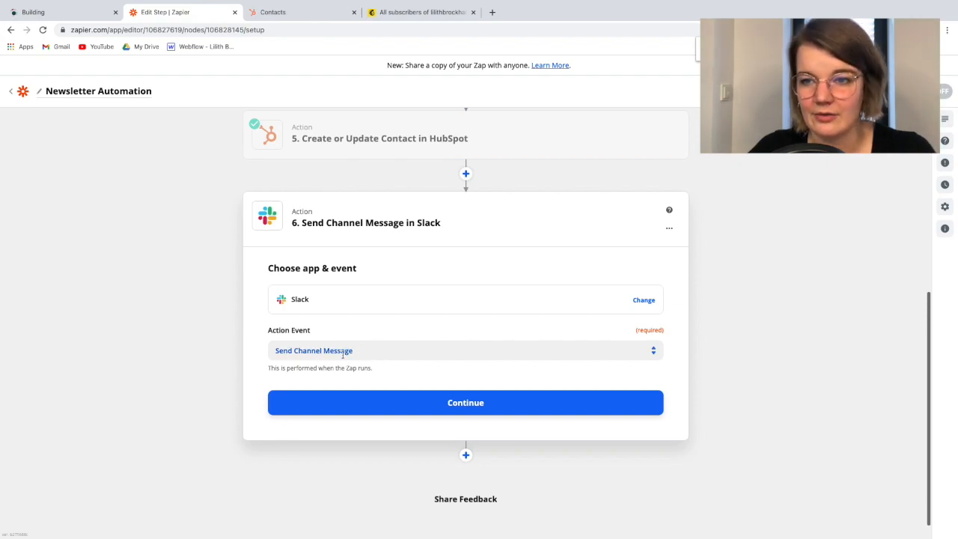
pyautogui.click(371, 403)
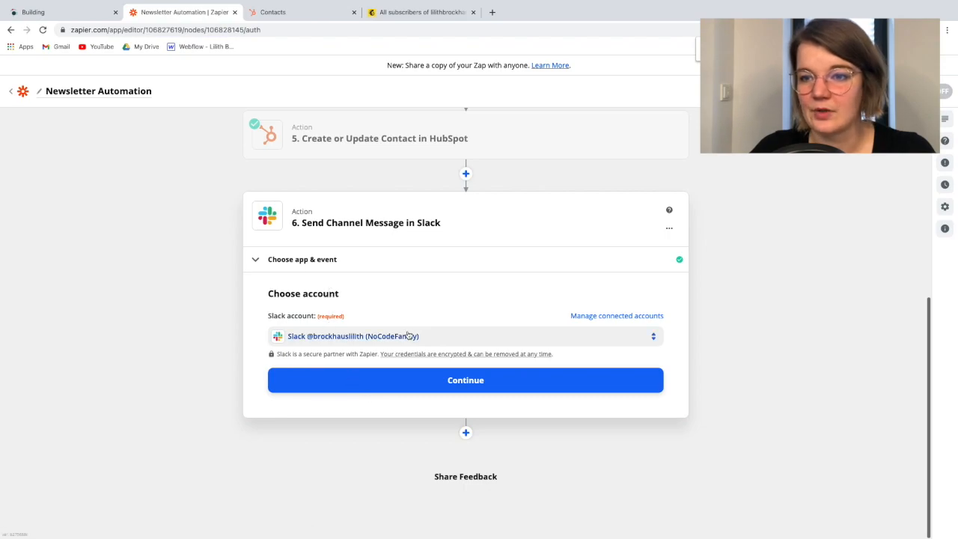
pyautogui.click(374, 386)
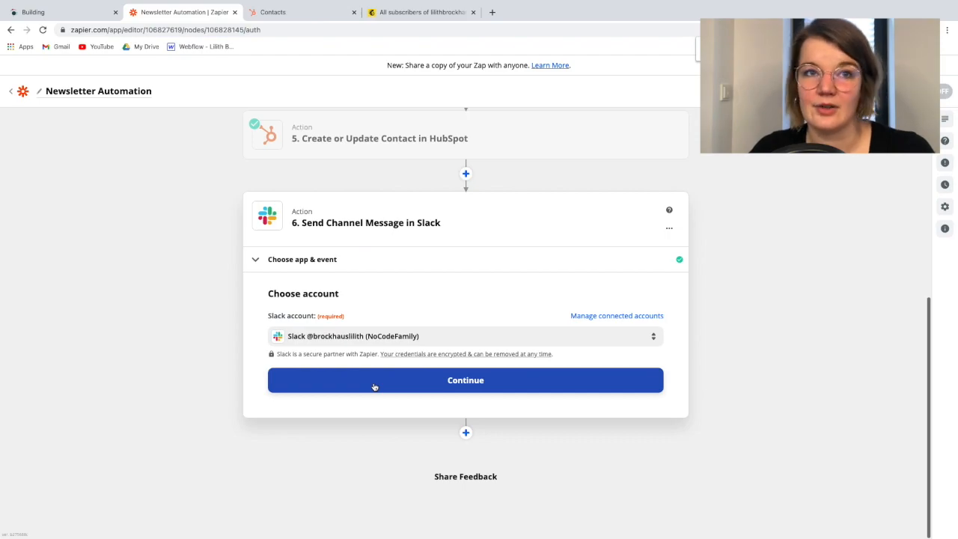
# Continue to the Slack action setup and set the message channel to bot_newsletter
pyautogui.click(374, 386)
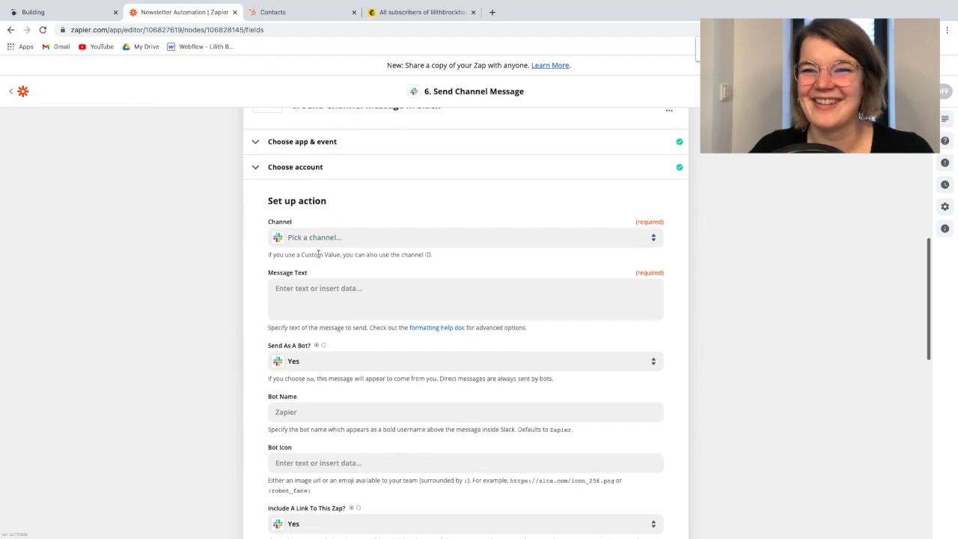
pyautogui.click(312, 239)
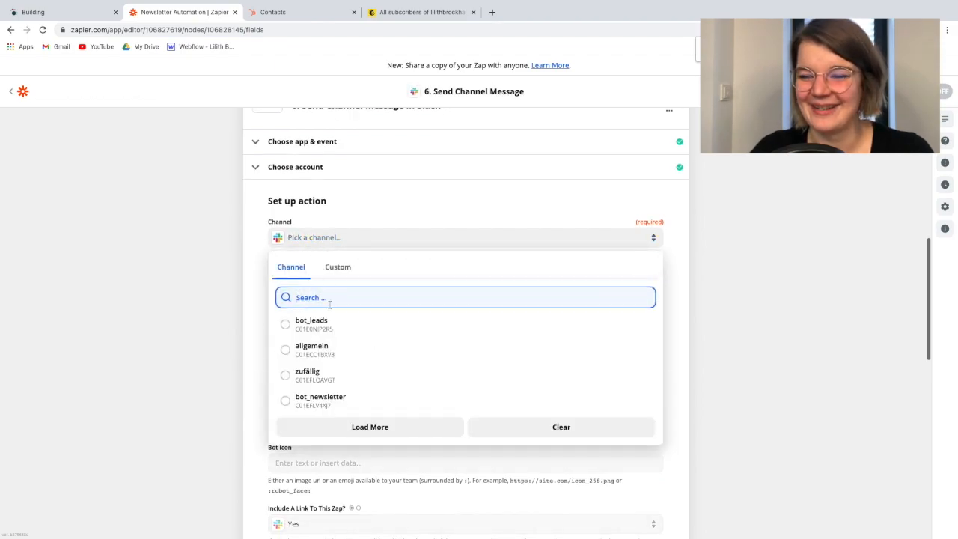
pyautogui.click(355, 405)
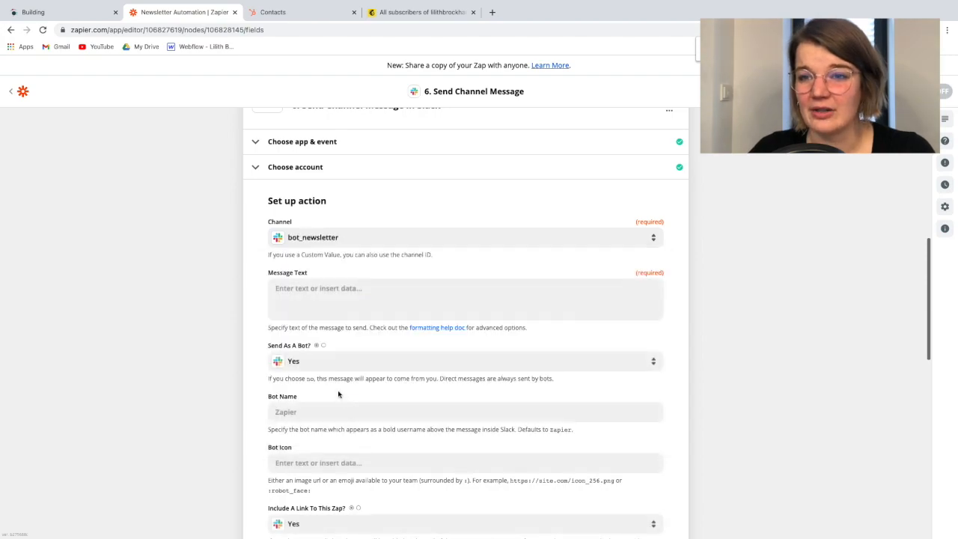
# Compose the message text from the Webflow Data Name, "just signed up for the newsletter." and the Webflow Data Email, ending with a line break
pyautogui.scroll(-1, 288, 312)
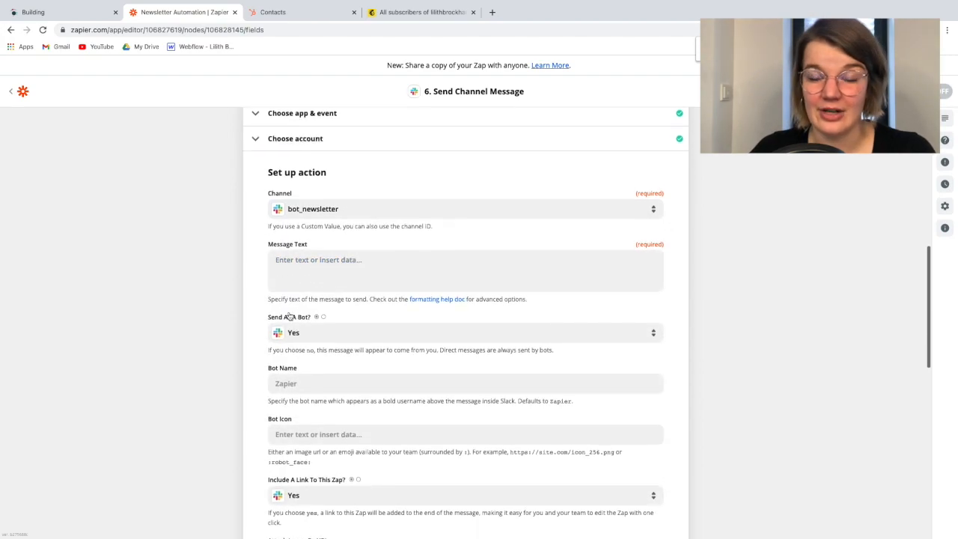
pyautogui.click(307, 217)
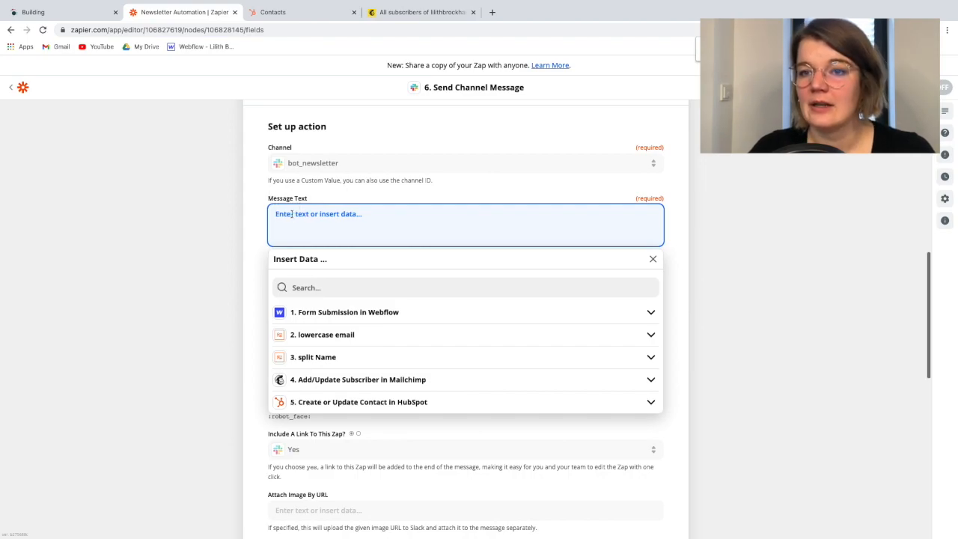
pyautogui.click(339, 314)
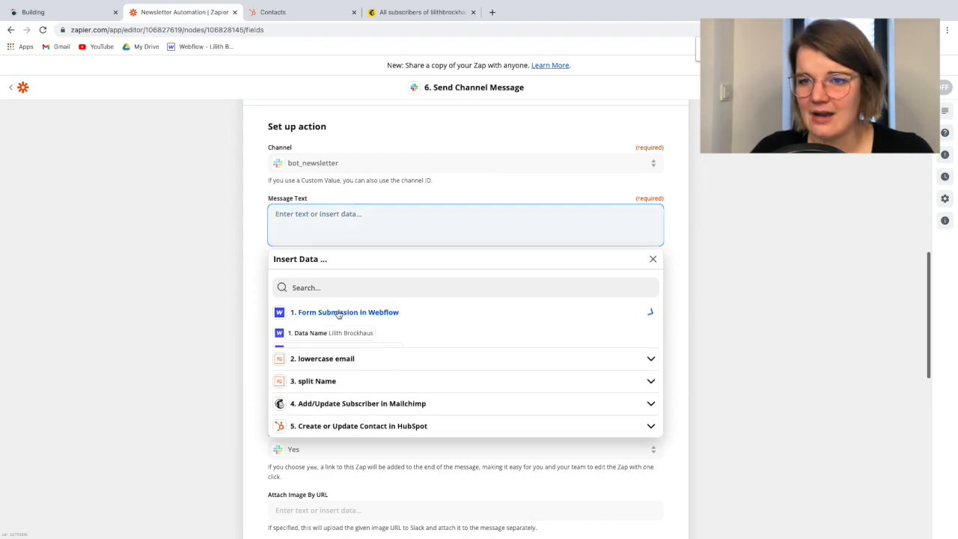
pyautogui.click(337, 334)
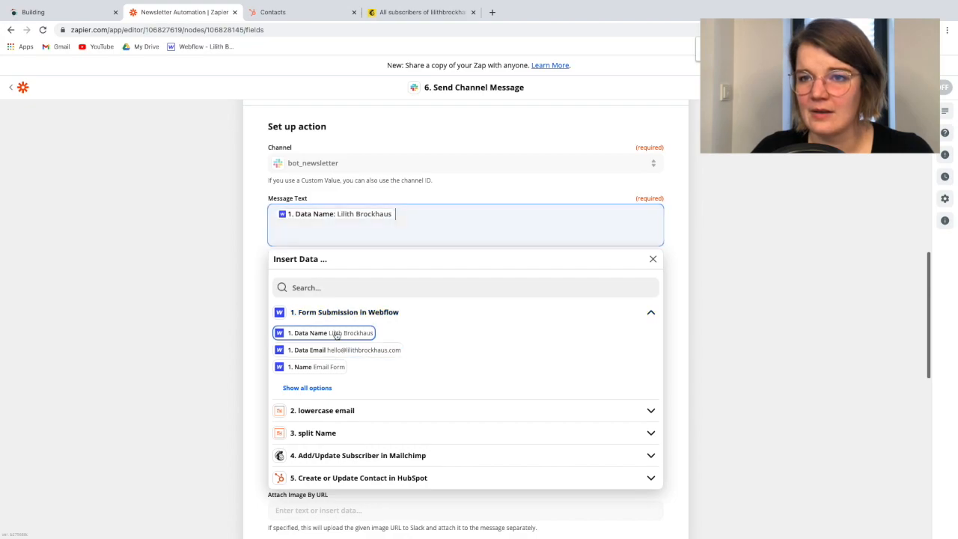
pyautogui.write('just ')
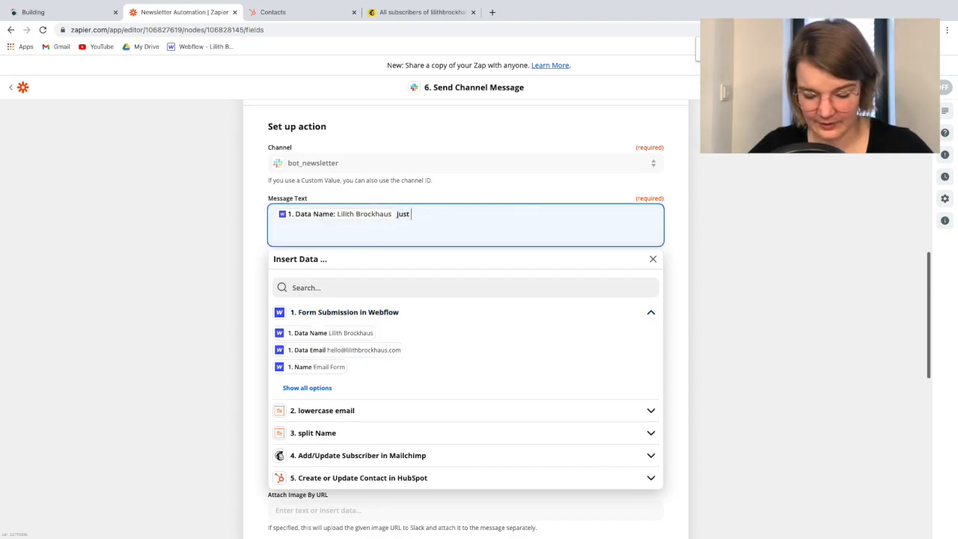
pyautogui.write('signed up for the newsletter.')
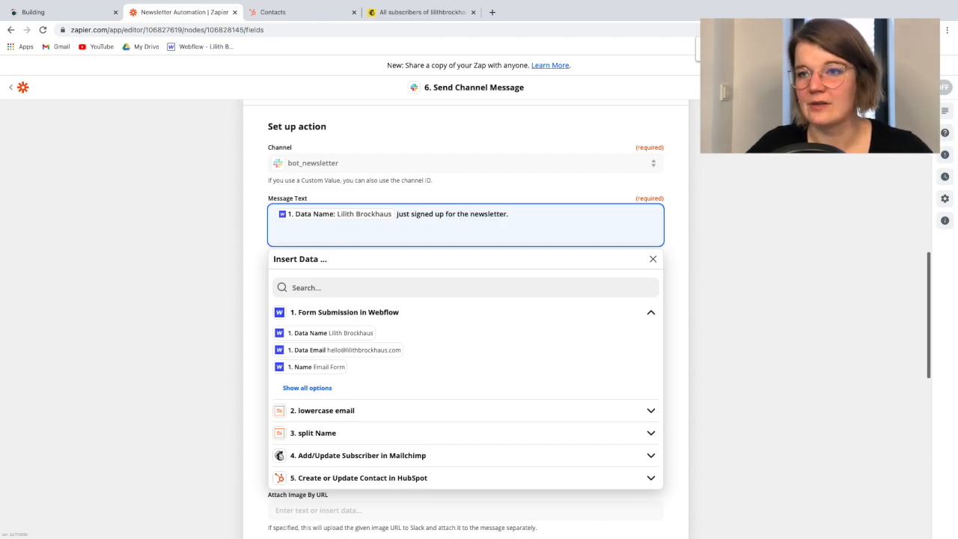
pyautogui.click(370, 351)
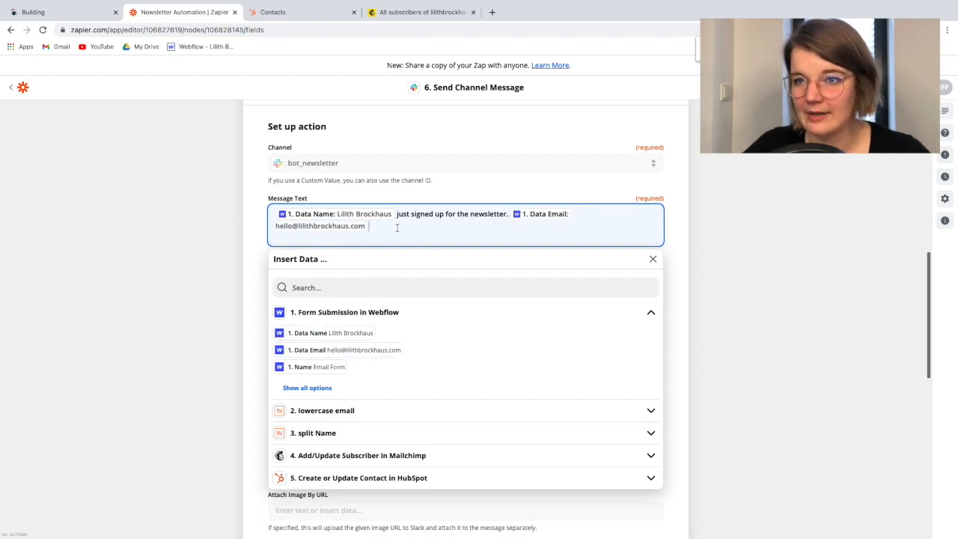
pyautogui.press('Return')
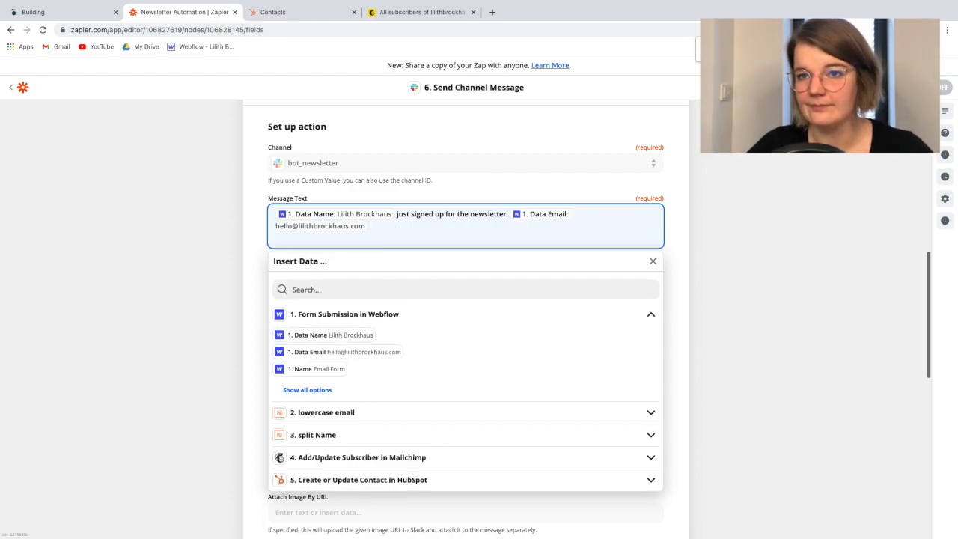
pyautogui.click(240, 252)
# Set the Slack message's bot name to "New Newsletter Subscriber"
pyautogui.scroll(-1, 288, 289)
pyautogui.click(292, 252)
pyautogui.write('News')
pyautogui.press('BackSpace')
pyautogui.press('BackSpace')
pyautogui.press('BackSpace')
pyautogui.press('BackSpace')
pyautogui.write('New')
pyautogui.press('BackSpace')
pyautogui.press('BackSpace')
pyautogui.write('ew n')
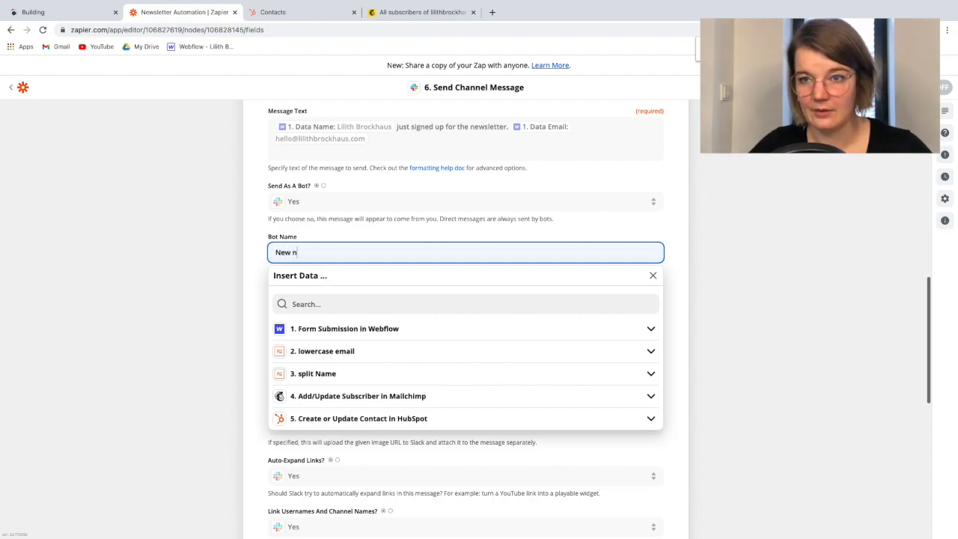
pyautogui.write('Newsletter Subscirbr')
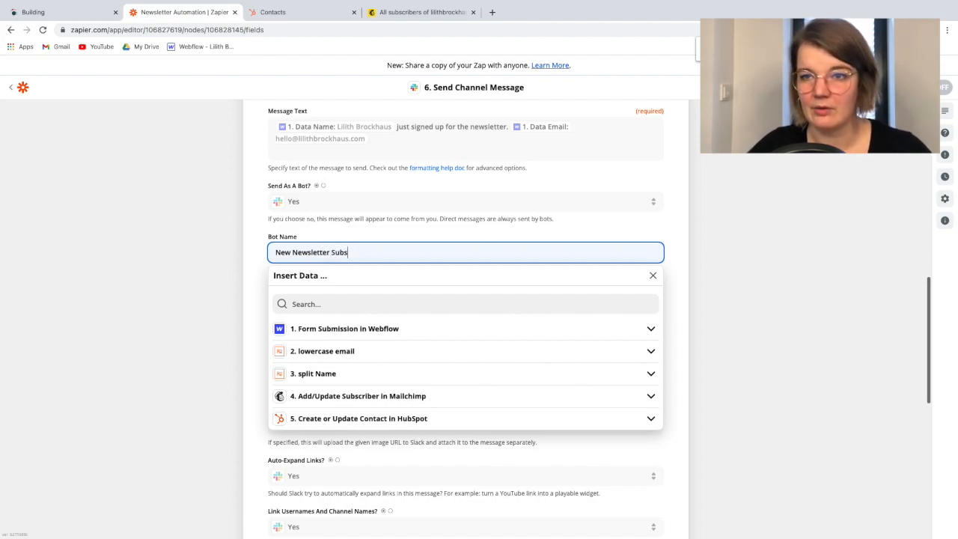
pyautogui.press('BackSpace')
pyautogui.press('BackSpace')
pyautogui.press('BackSpace')
pyautogui.press('BackSpace')
pyautogui.press('BackSpace')
pyautogui.press('BackSpace')
pyautogui.press('BackSpace')
pyautogui.press('BackSpace')
pyautogui.press('BackSpace')
pyautogui.press('BackSpace')
pyautogui.press('BackSpace')
pyautogui.press('BackSpace')
pyautogui.press('BackSpace')
pyautogui.press('BackSpace')
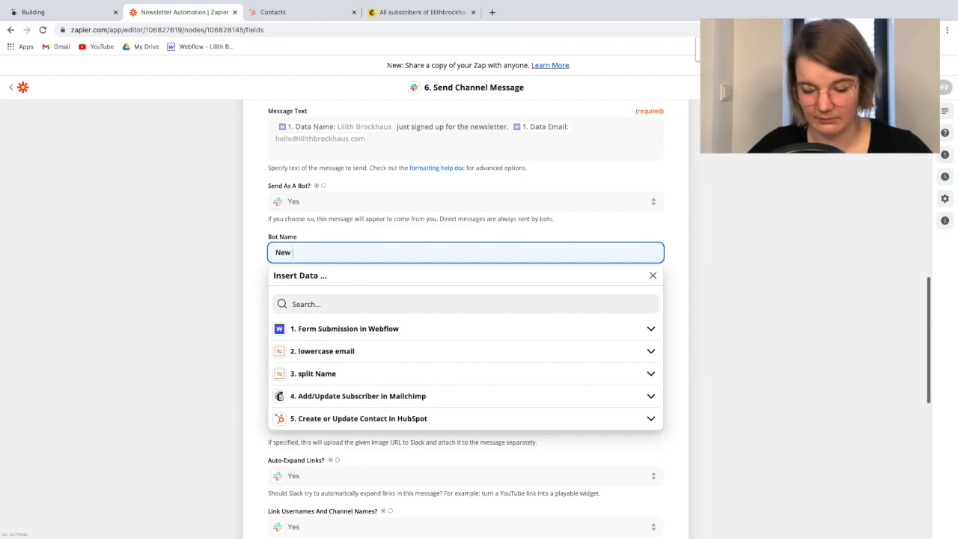
pyautogui.write('Newsletter')
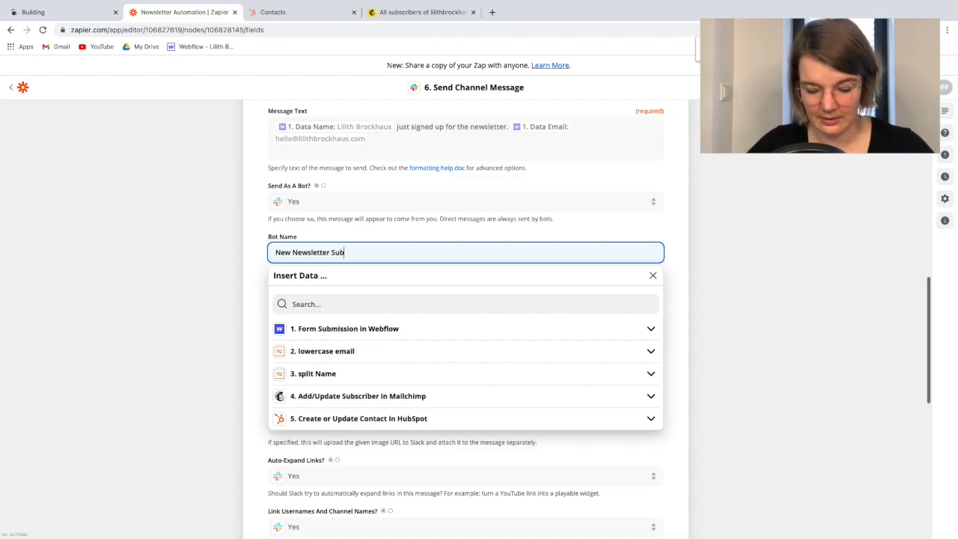
pyautogui.write('Subscriber')
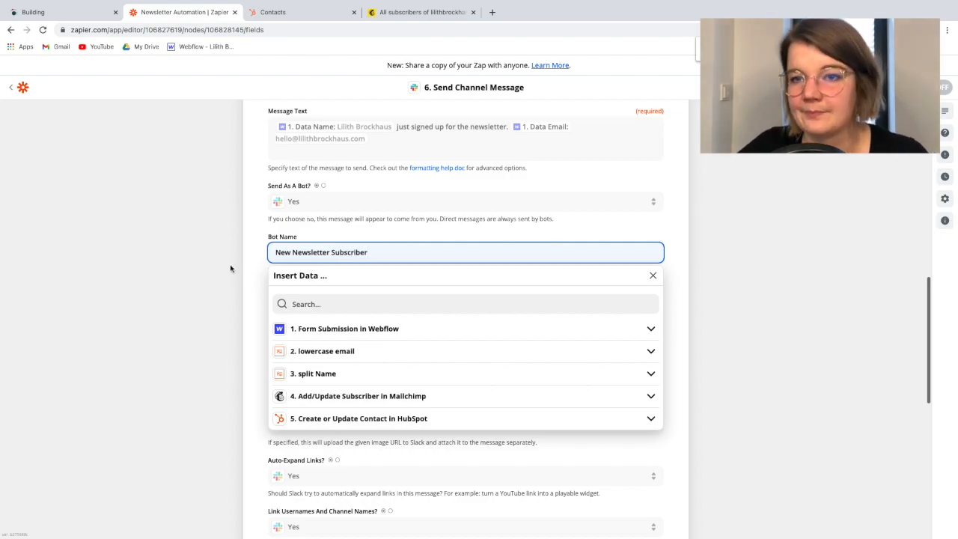
pyautogui.click(244, 282)
# For the empty bot icon, switch to Slack, insert the :love_letter: emoji in the bot_newsletter message draft and copy it
pyautogui.click(289, 307)
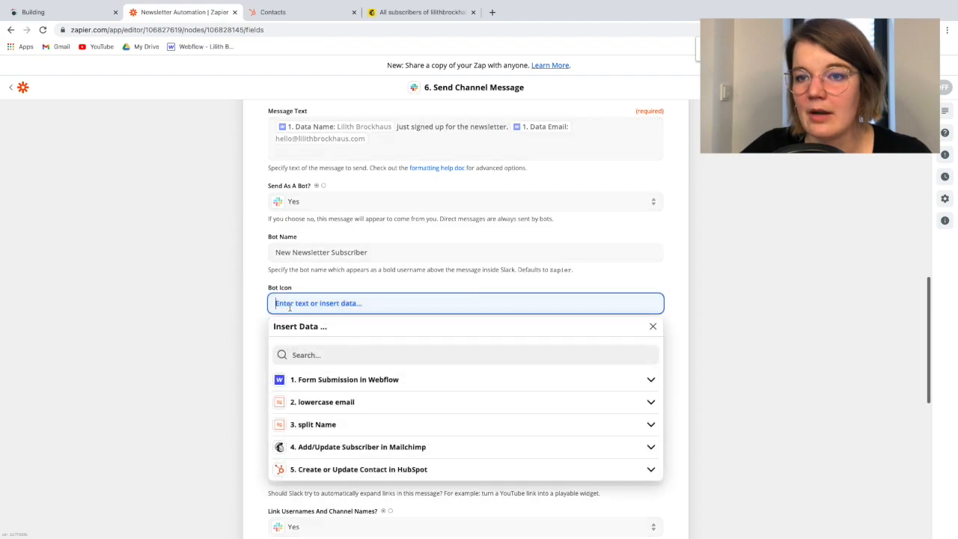
pyautogui.scroll(-2, 285, 304)
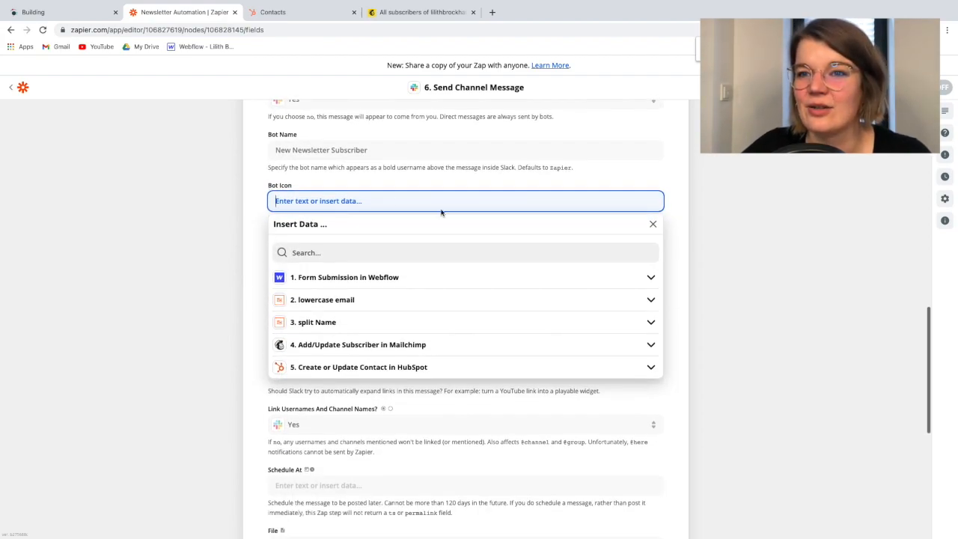
pyautogui.hotkey('ctrl', 'Right')
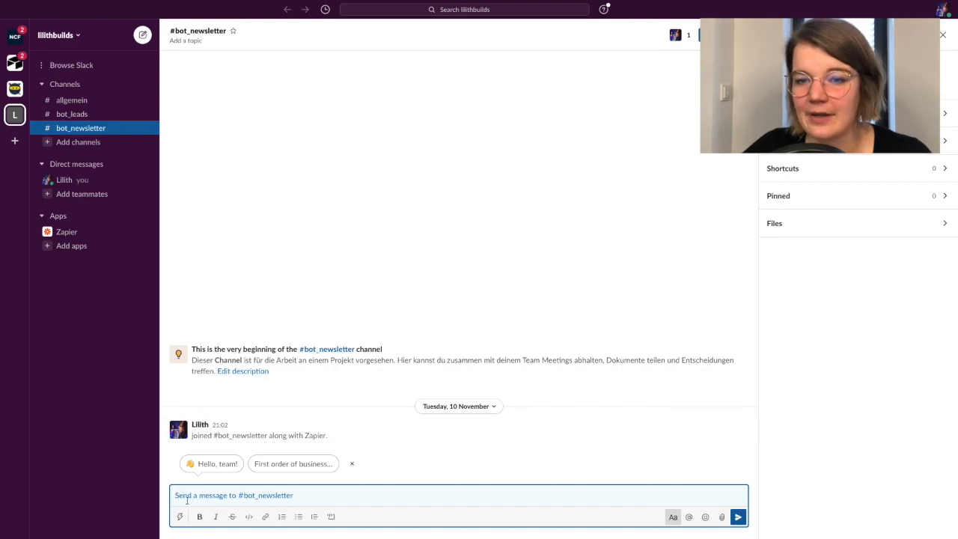
pyautogui.write(':')
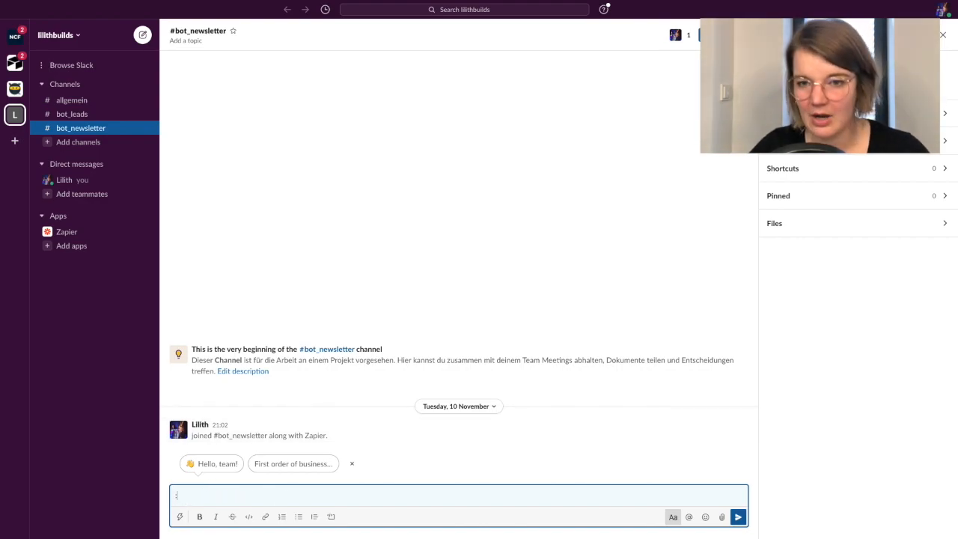
pyautogui.write('leter')
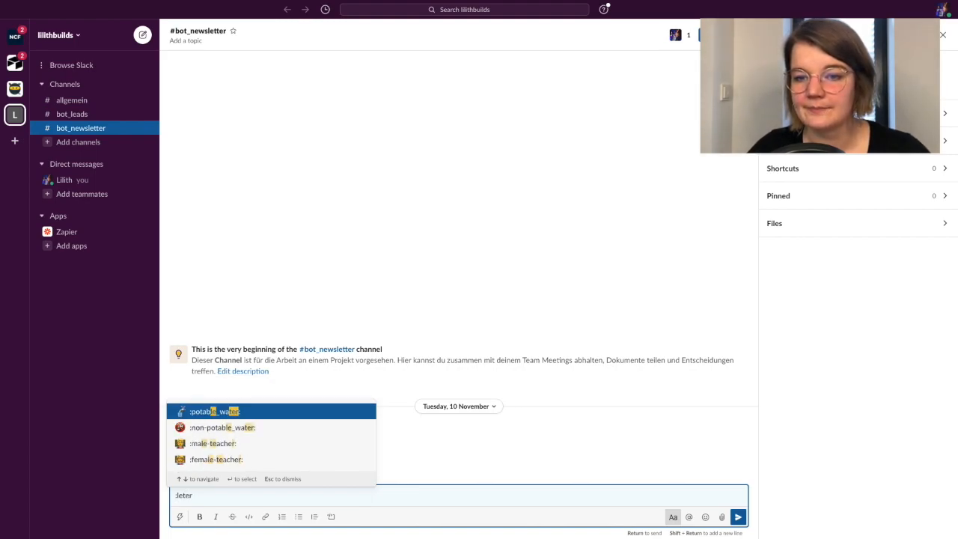
pyautogui.press('BackSpace')
pyautogui.press('BackSpace')
pyautogui.press('BackSpace')
pyautogui.press('BackSpace')
pyautogui.write('etter')
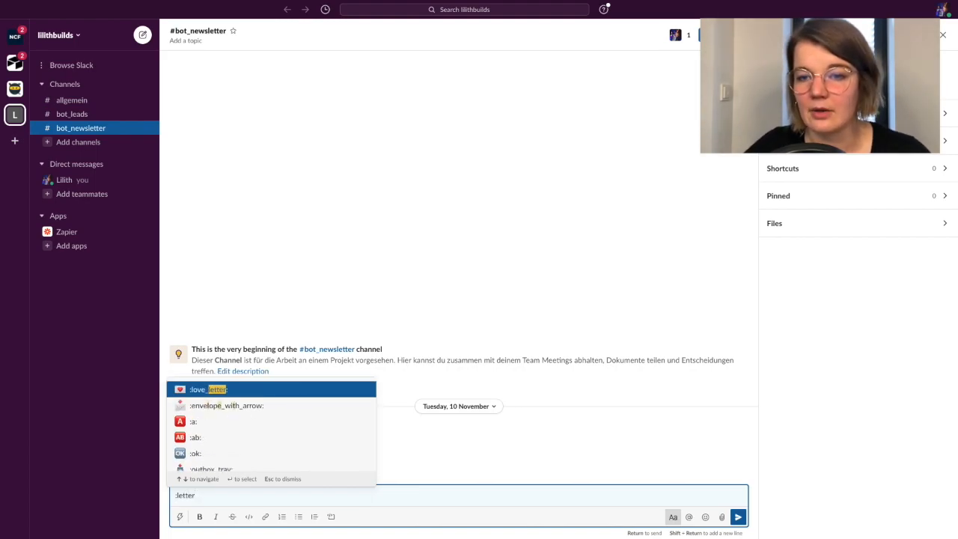
pyautogui.click(223, 385)
pyautogui.moveTo(186, 489); pyautogui.dragTo(167, 490)
# Return to the Zap in the browser and set the bot icon to the copied :love_letter: emoji
pyautogui.hotkey('ctrl', 'Left')
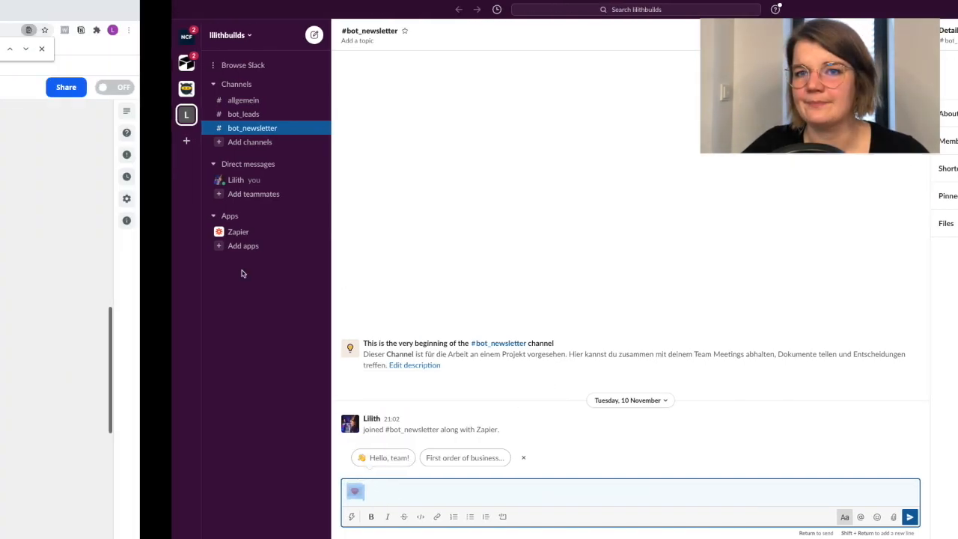
pyautogui.click(306, 203)
pyautogui.write(':love_letter:')
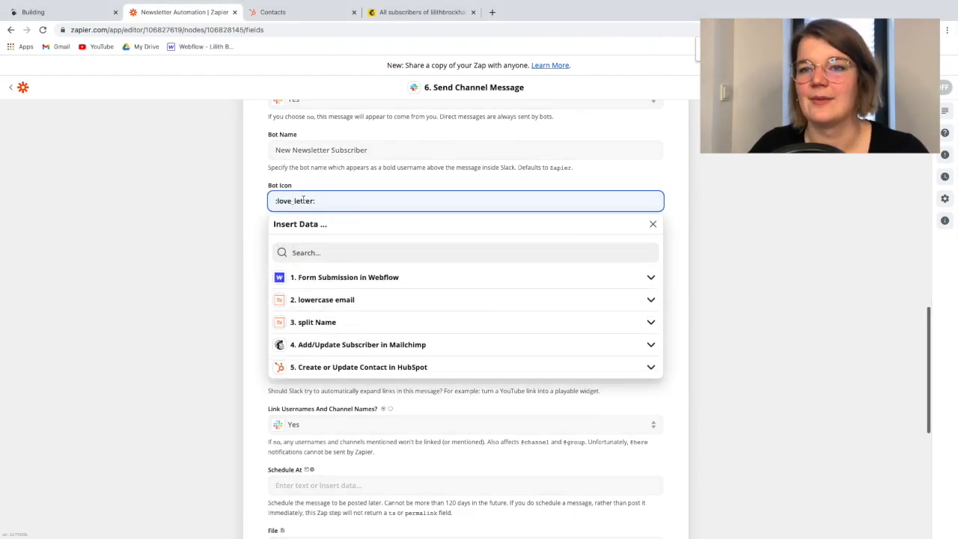
pyautogui.click(202, 250)
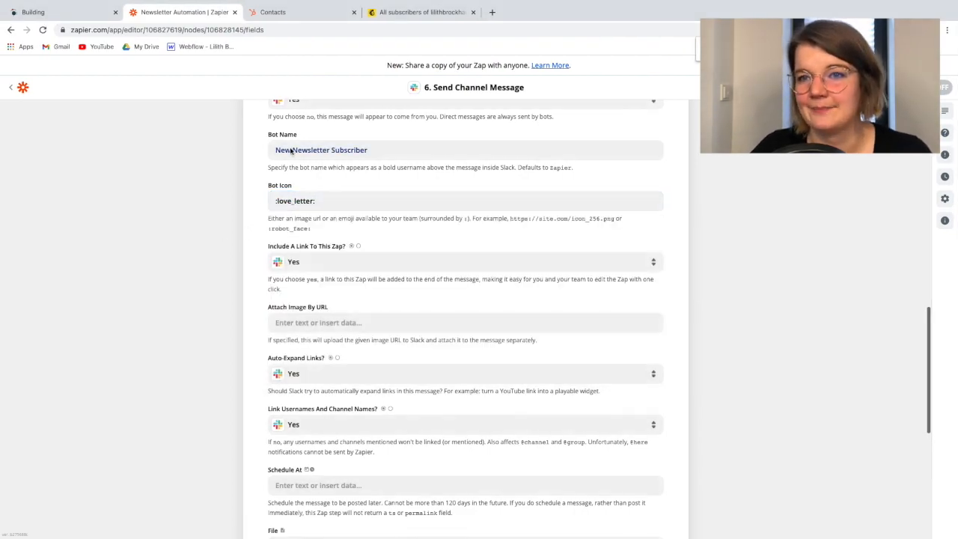
# Set Include A Link To This Zap to No, look over the remaining message options and continue to the test
pyautogui.click(308, 264)
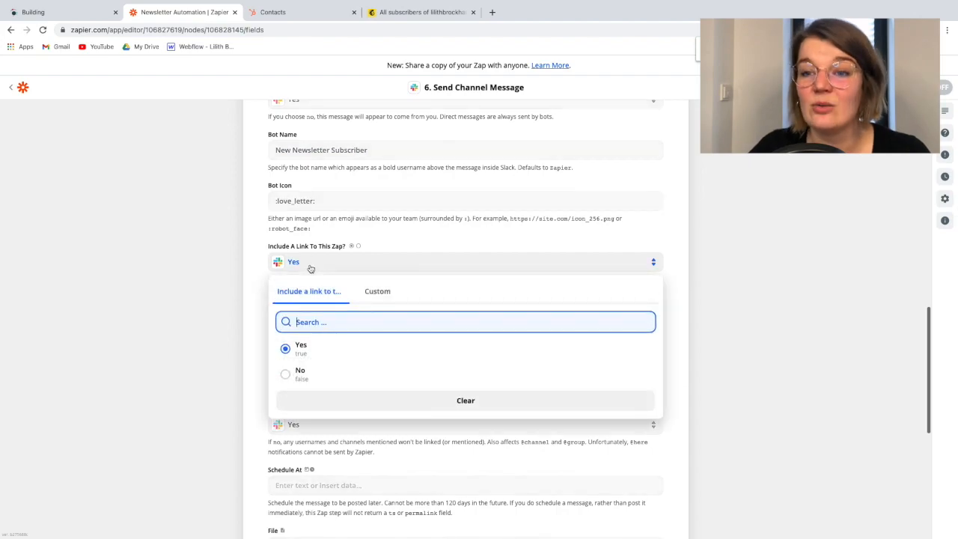
pyautogui.click(312, 374)
pyautogui.scroll(-3, 242, 288)
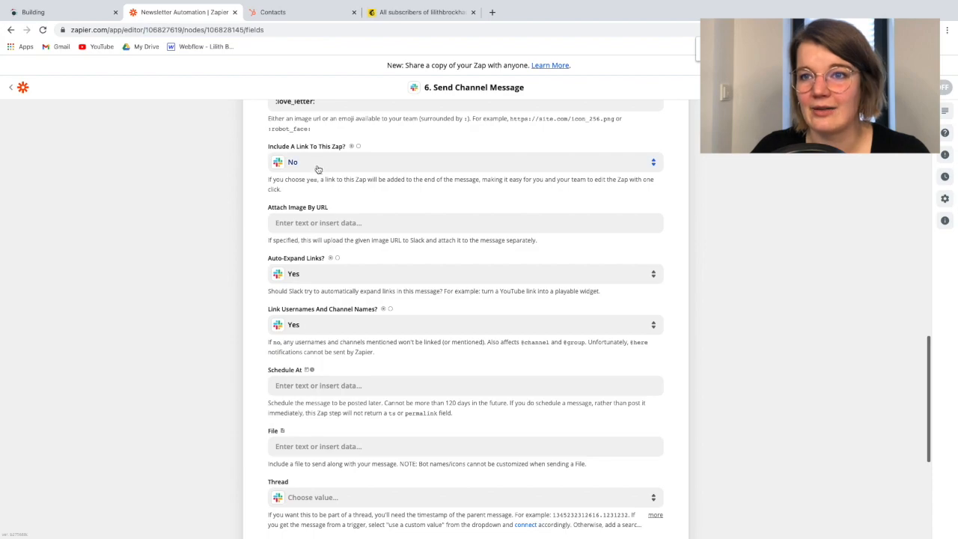
pyautogui.scroll(-2, 271, 204)
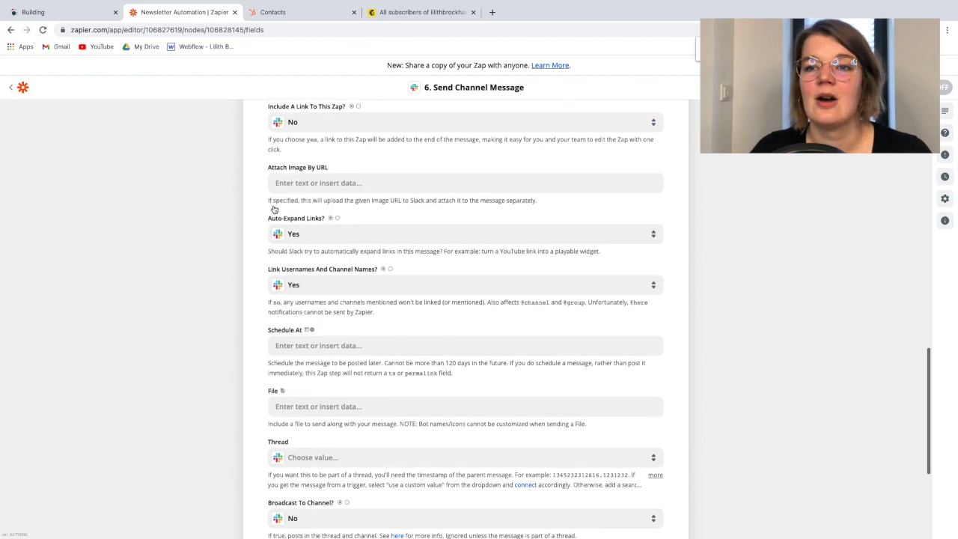
pyautogui.scroll(2, 254, 209)
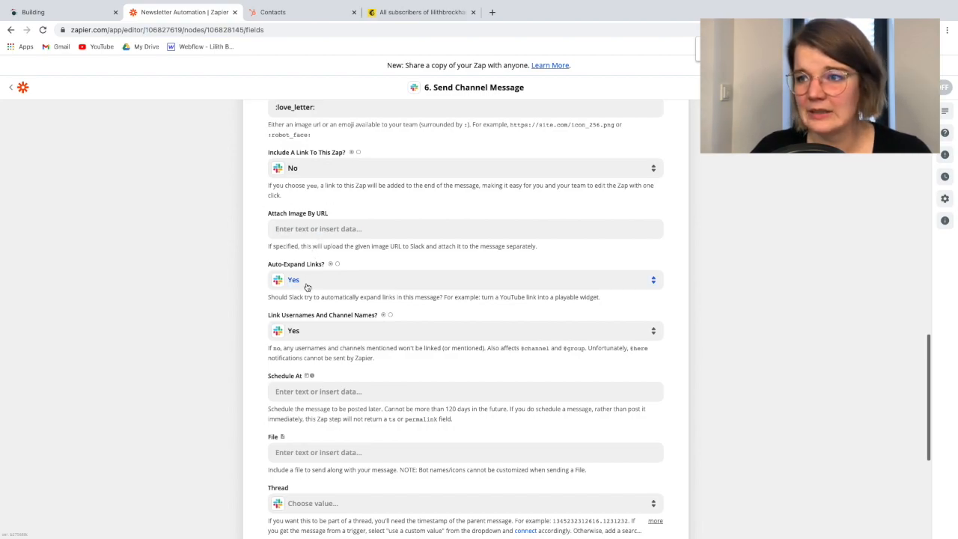
pyautogui.scroll(-5, 306, 286)
pyautogui.click(375, 454)
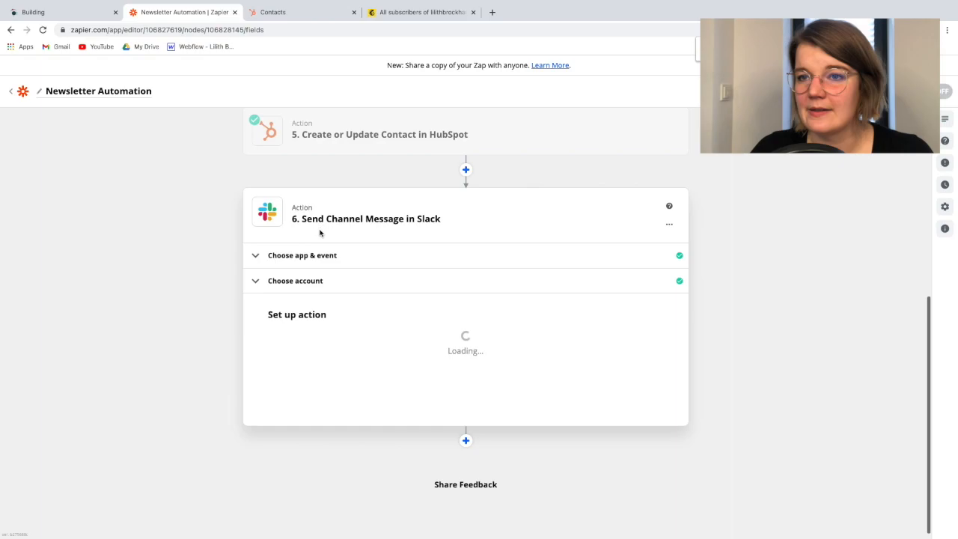
# Run the Slack action's test with review and examine the returned message data
pyautogui.scroll(-4, 327, 322)
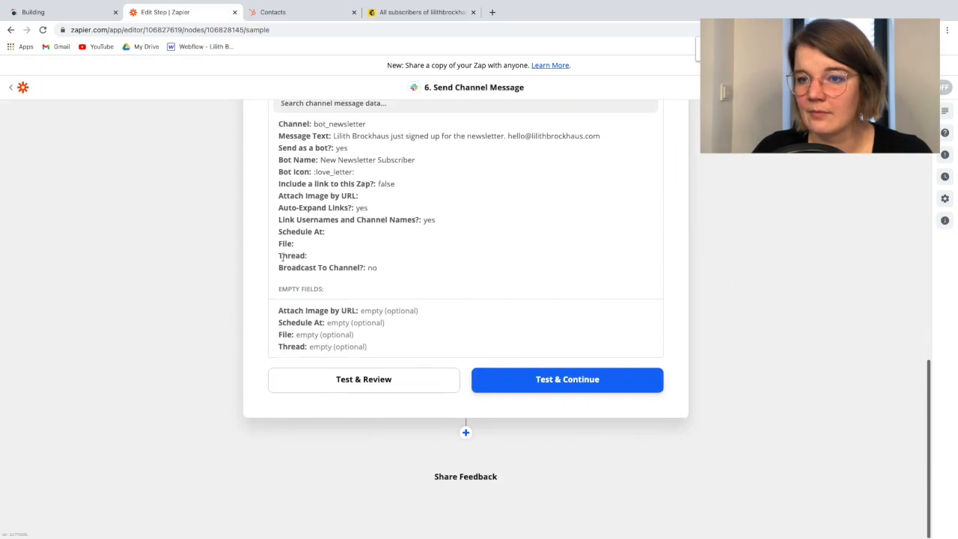
pyautogui.click(364, 379)
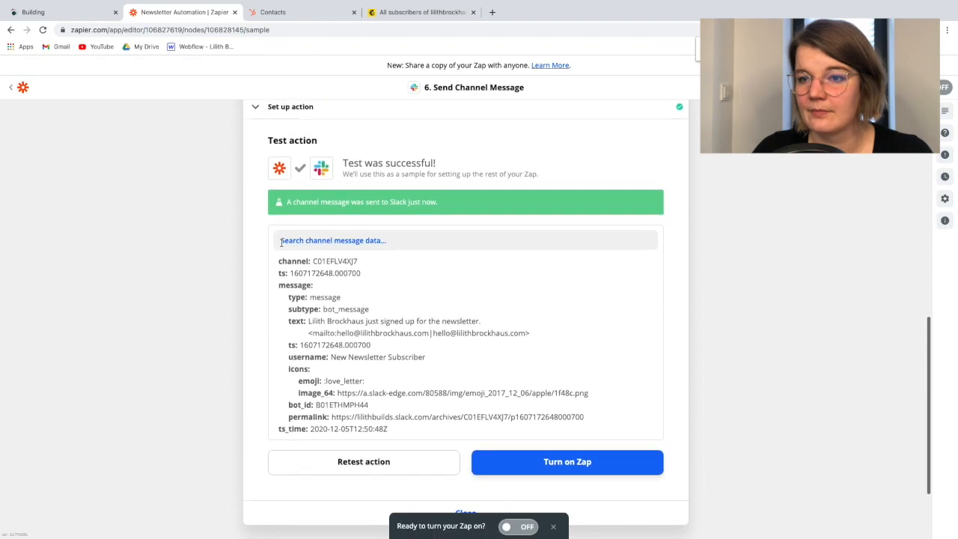
pyautogui.scroll(-1, 286, 249)
pyautogui.scroll(2, 353, 269)
pyautogui.scroll(-2, 352, 269)
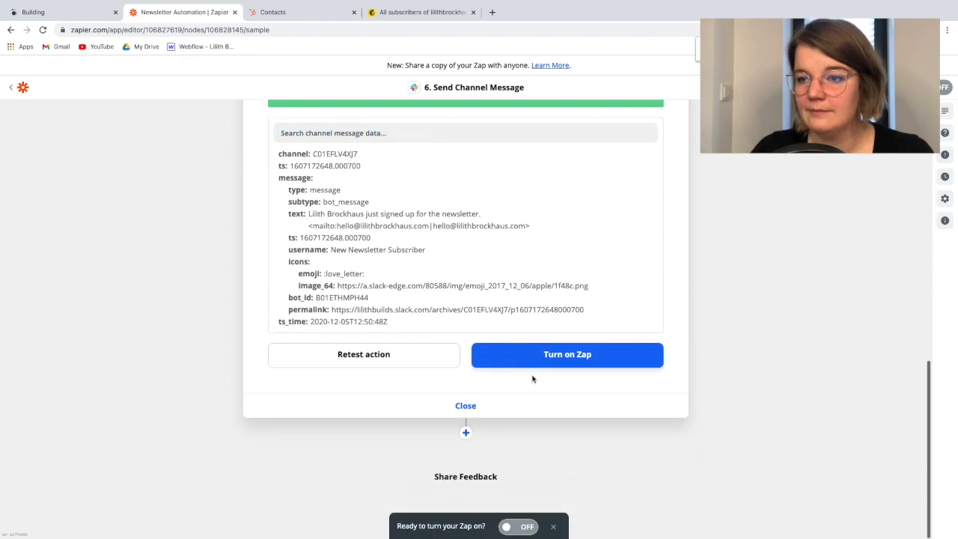
# Close the tested Slack step and go back over the Zap's full sequence of steps
pyautogui.click(443, 405)
pyautogui.scroll(2, 366, 285)
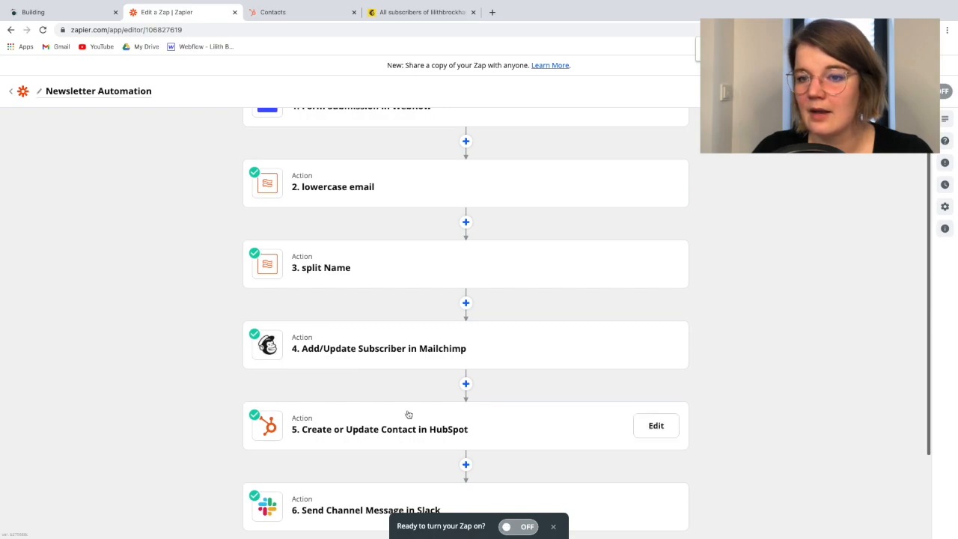
pyautogui.scroll(1, 407, 412)
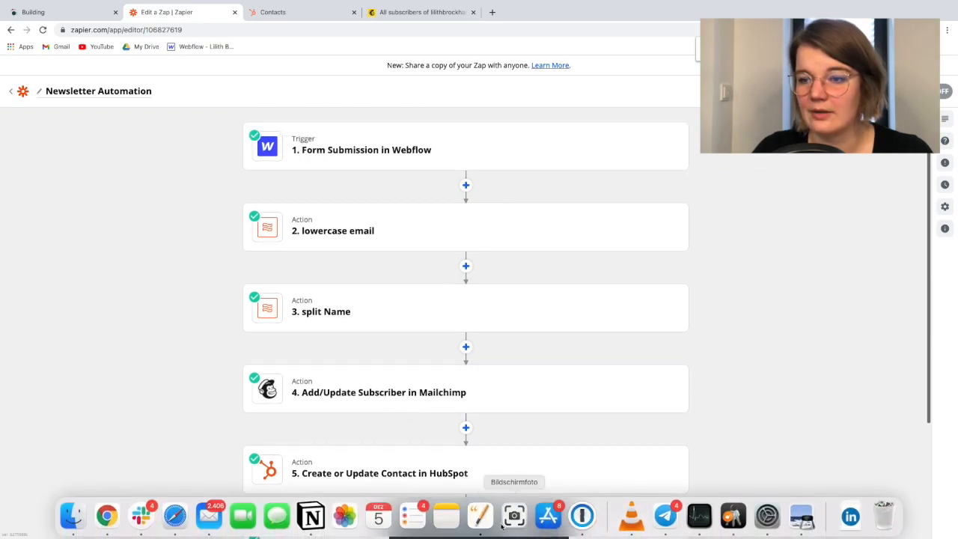
# Turn on the Newsletter Automation Zap, dismiss the offer to share a copy and look over its sequence of steps
pyautogui.click(505, 527)
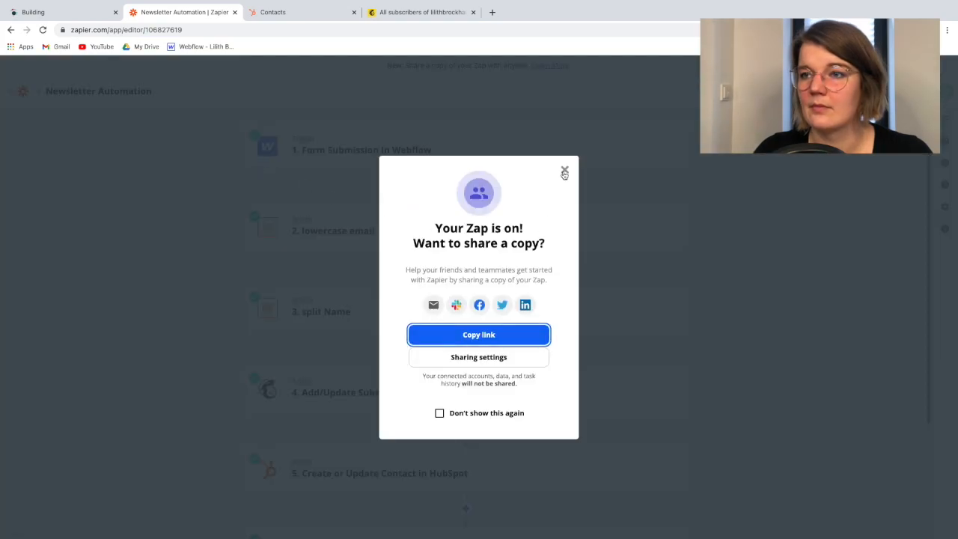
pyautogui.click(565, 171)
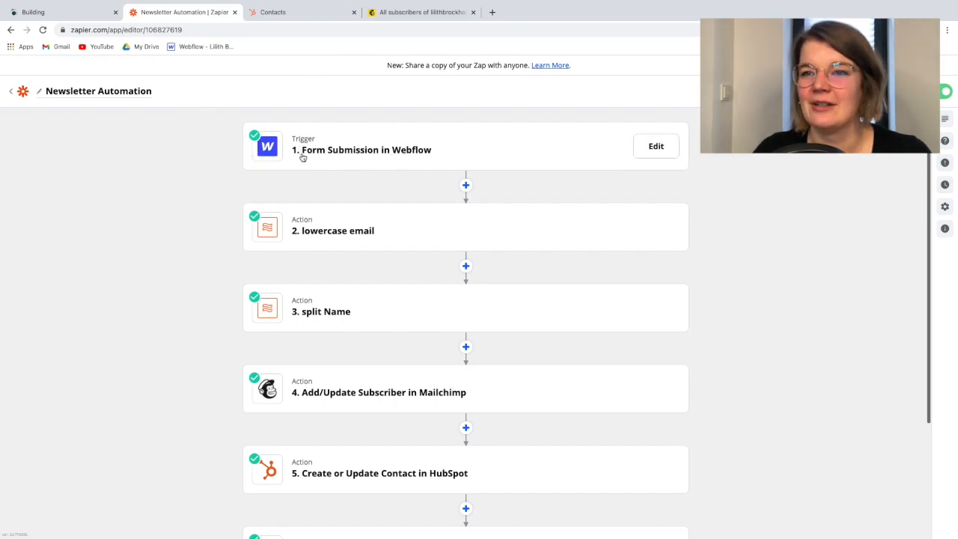
pyautogui.scroll(-1, 321, 186)
pyautogui.scroll(1, 312, 162)
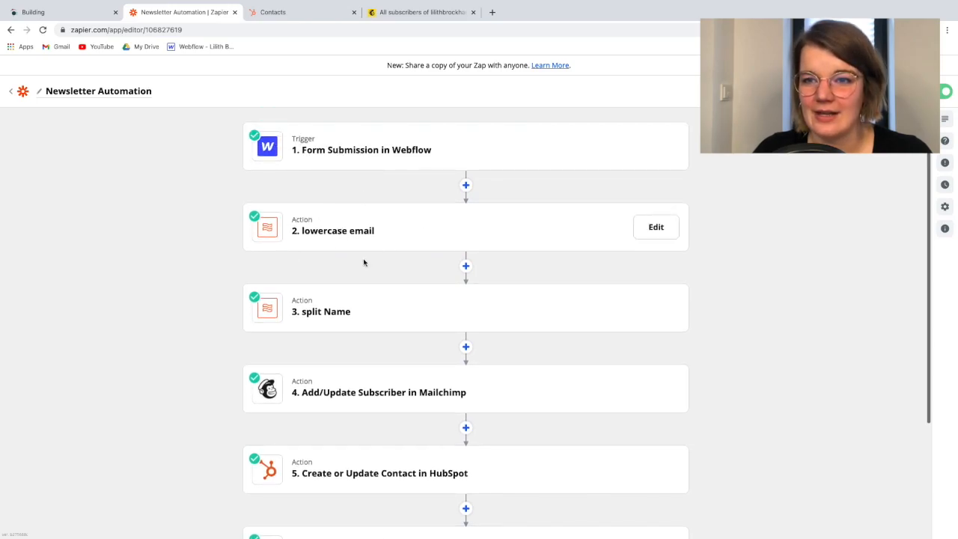
pyautogui.scroll(-3, 355, 350)
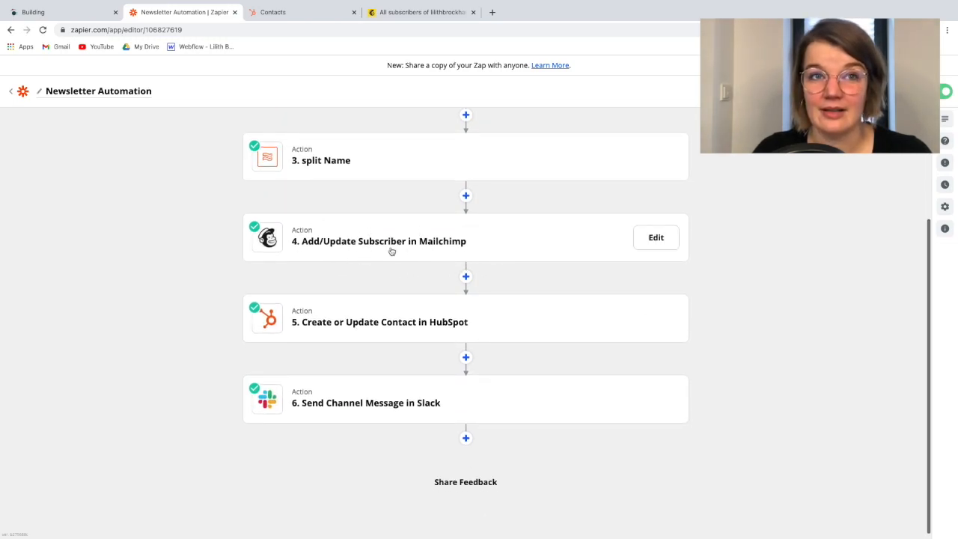
pyautogui.scroll(-1, 392, 250)
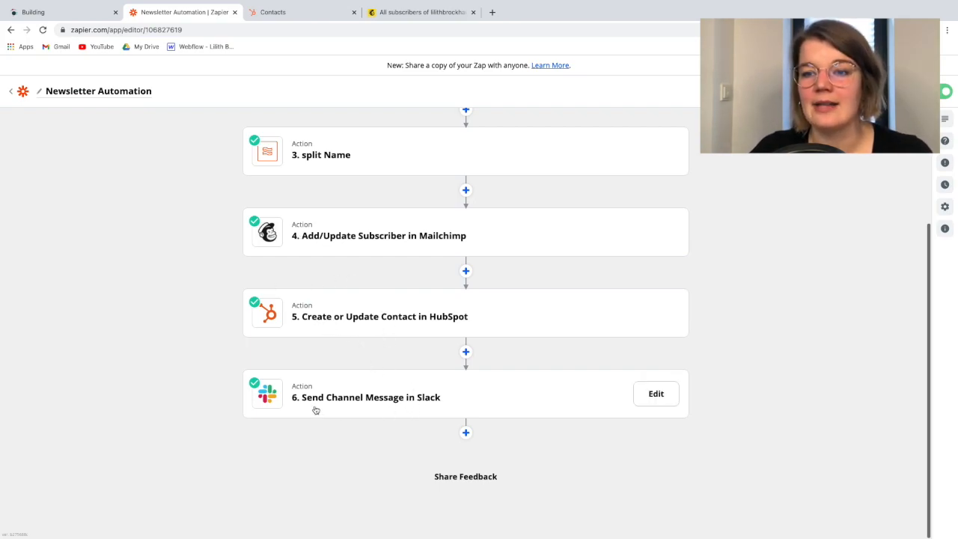
pyautogui.scroll(1, 321, 304)
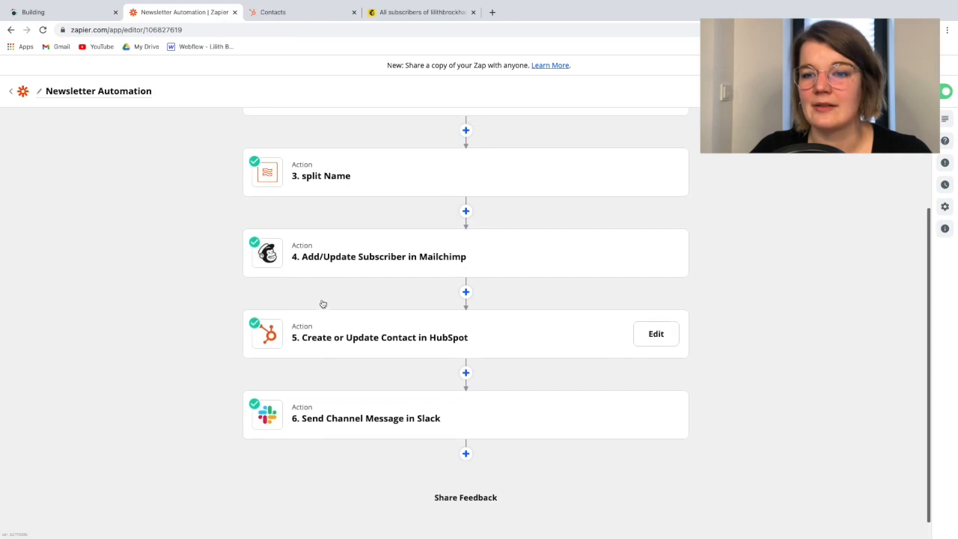
# Switch to Slack, clear the leftover emoji draft from the bot_newsletter message box and return to the Zap in the browser
pyautogui.hotkey('ctrl', 'Right')
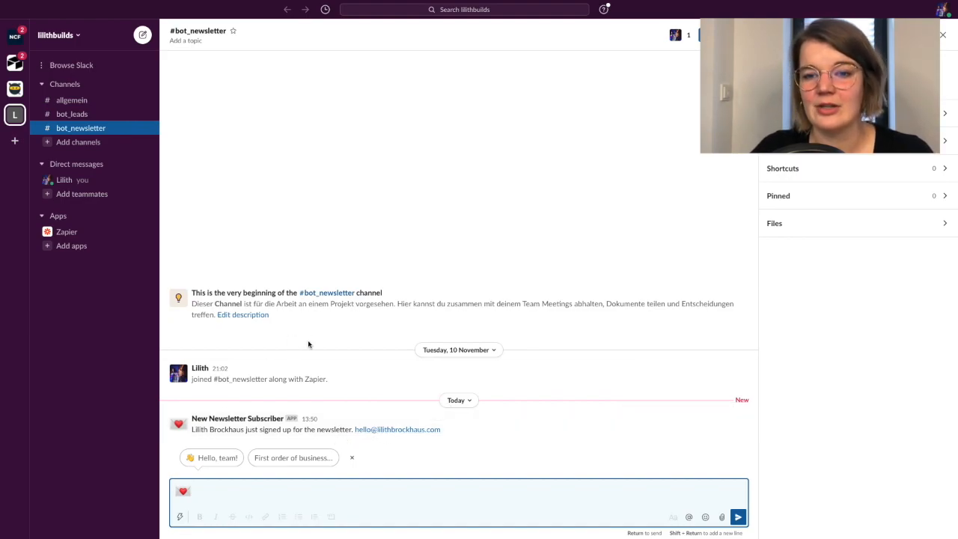
pyautogui.click(200, 492)
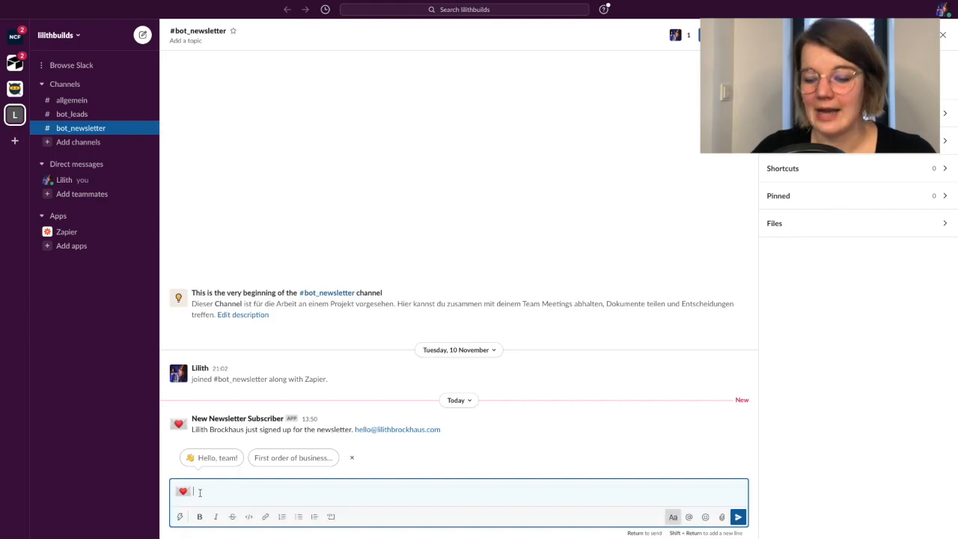
pyautogui.press('BackSpace')
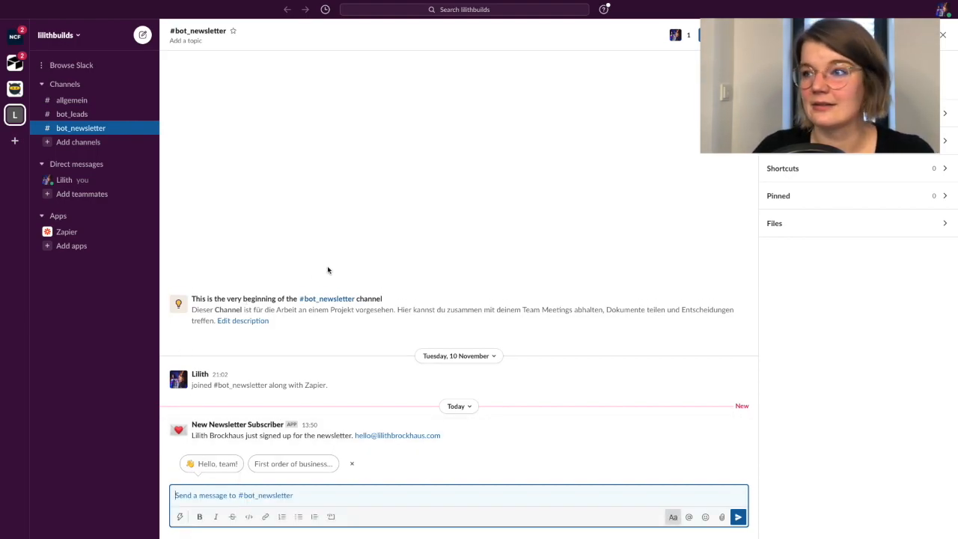
pyautogui.hscroll(-3, 327, 270)
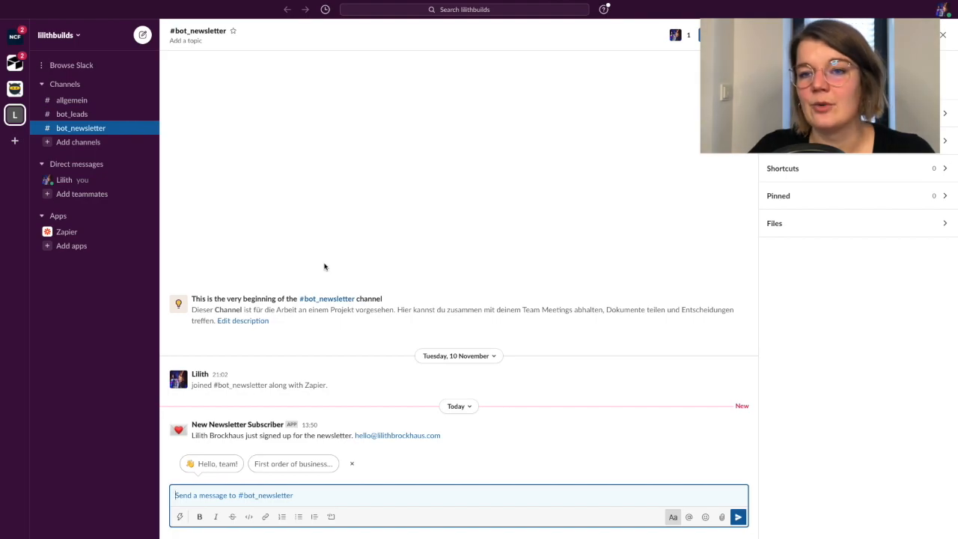
pyautogui.hscroll(-3, 326, 268)
pyautogui.scroll(2, 299, 236)
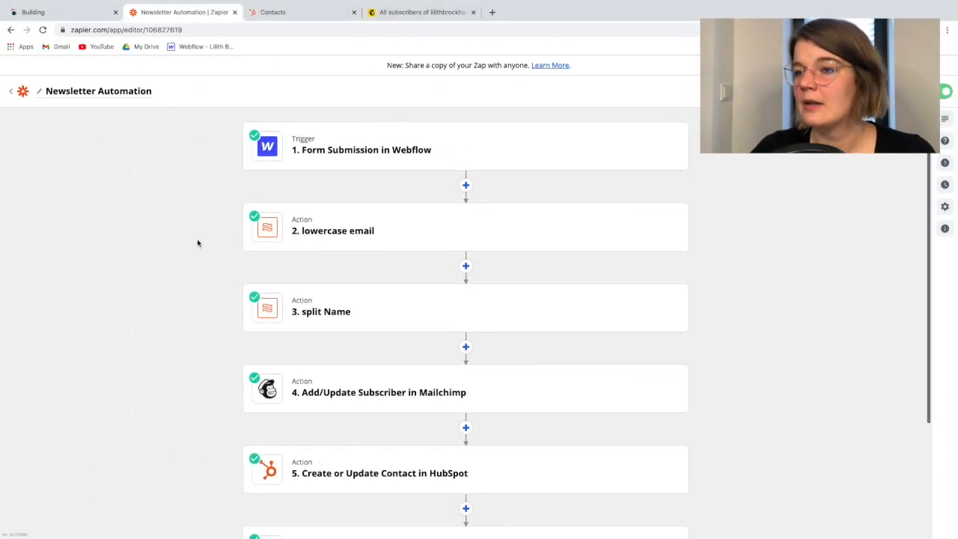
# Submit the website's newsletter form with 1 appended to both the first and last name, using the contact's existing email address
pyautogui.click(71, 12)
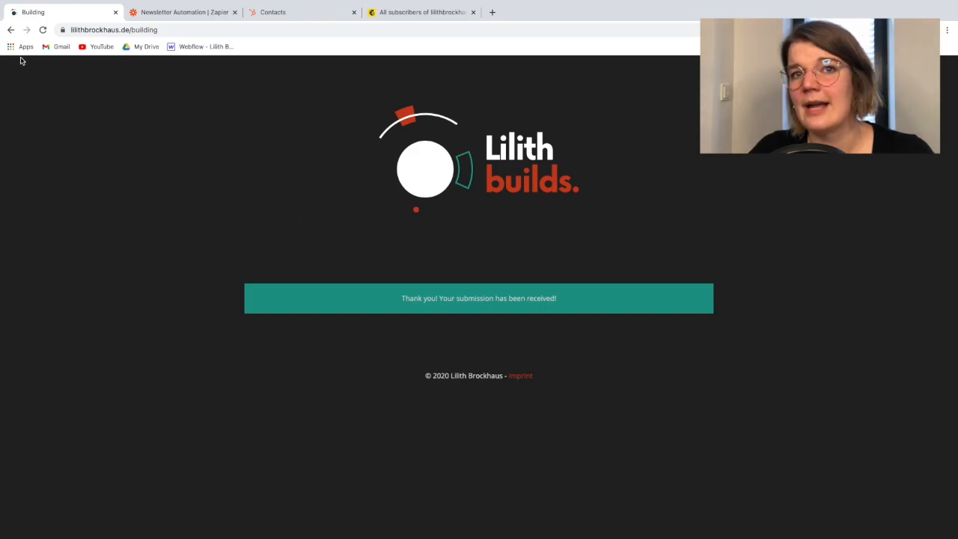
pyautogui.click(10, 30)
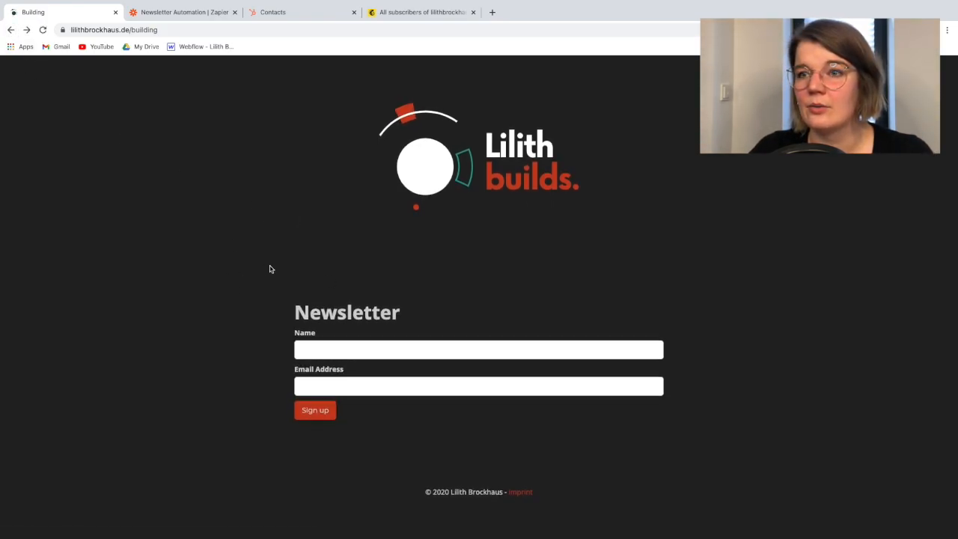
pyautogui.click(334, 358)
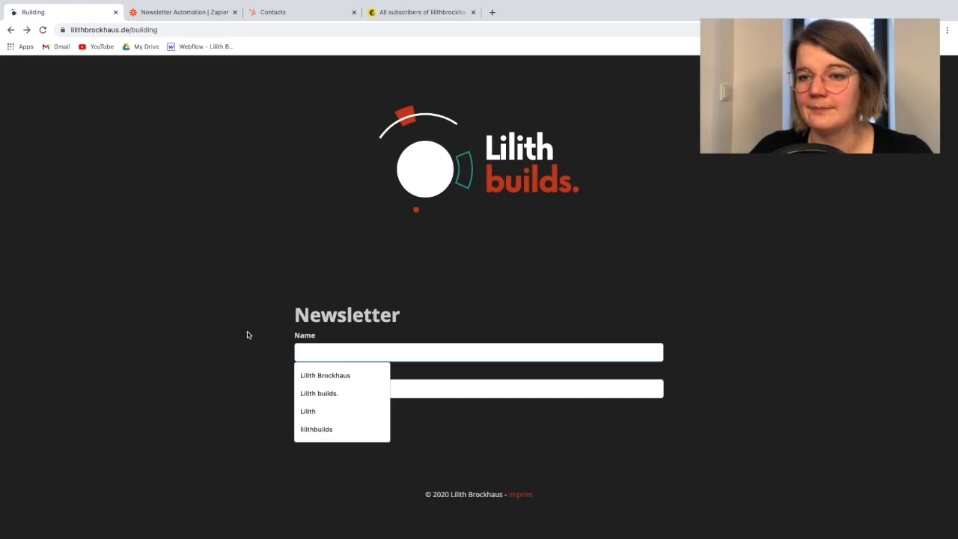
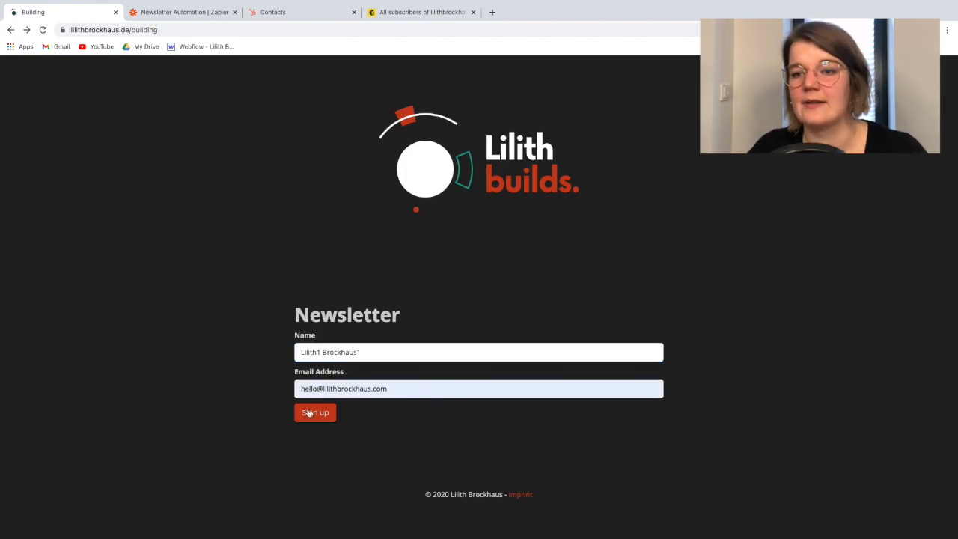
pyautogui.click(189, 12)
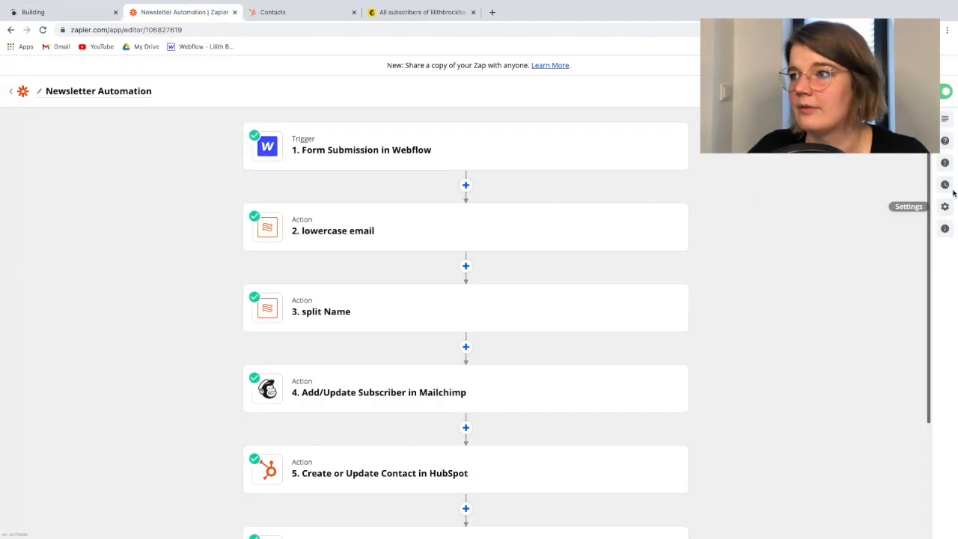
pyautogui.click(71, 13)
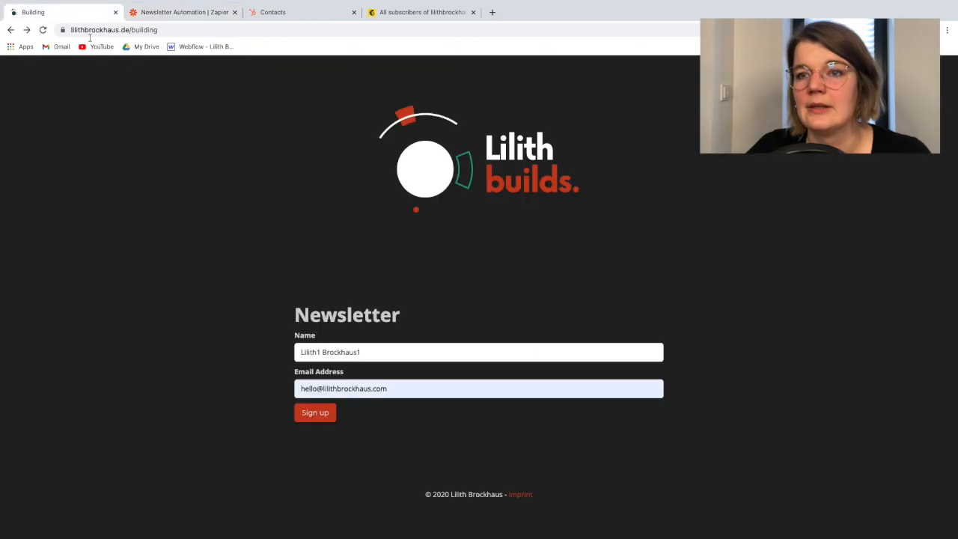
pyautogui.click(308, 414)
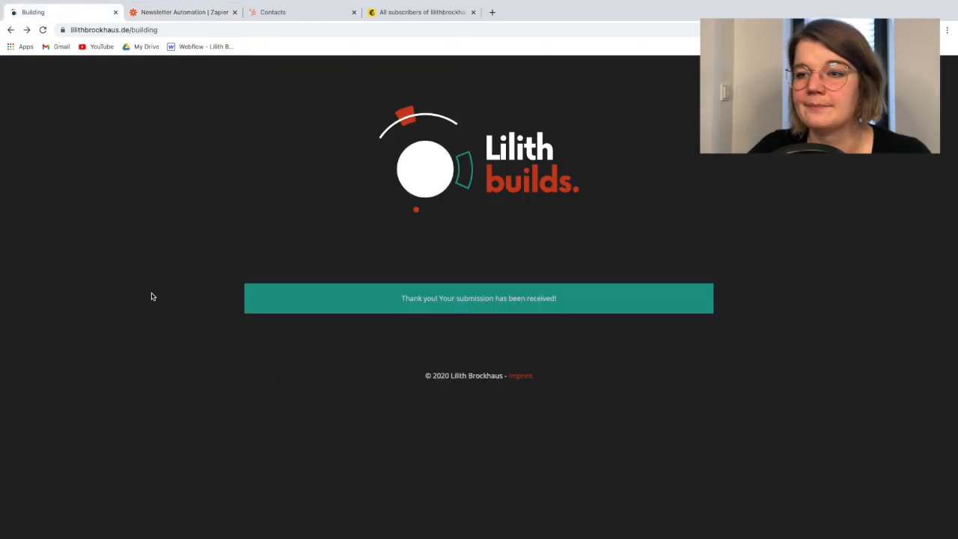
# Reload the HubSpot contacts list and the Mailchimp audience to check the contact's name in both
pyautogui.click(404, 17)
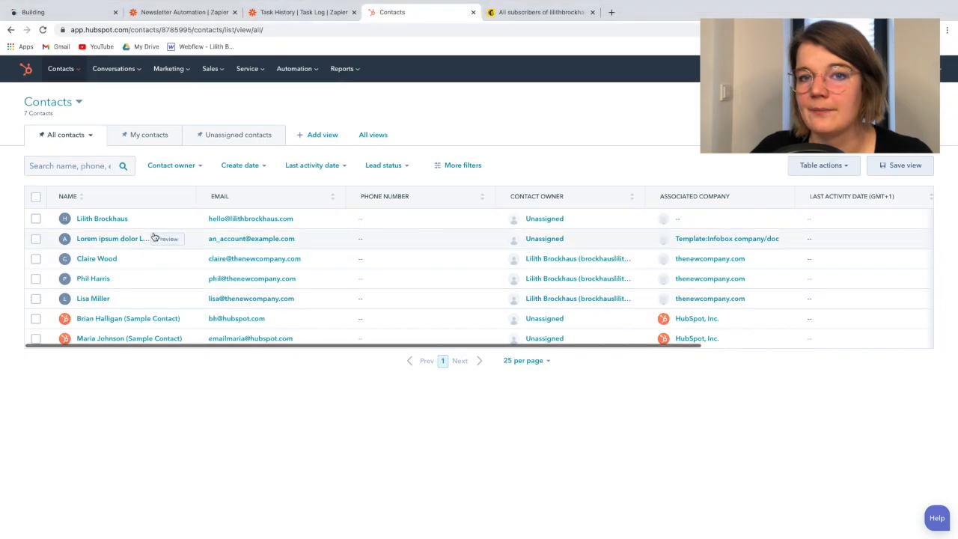
pyautogui.click(42, 29)
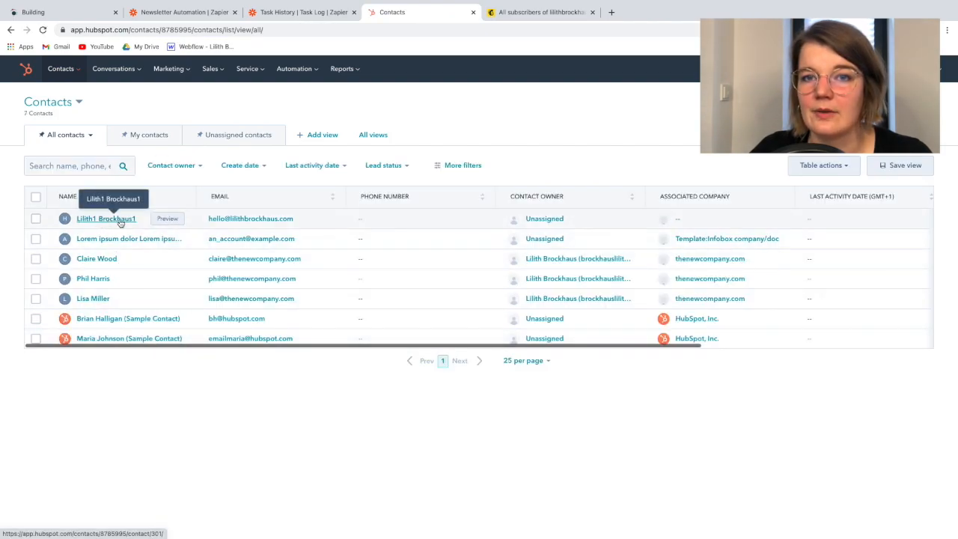
pyautogui.click(519, 14)
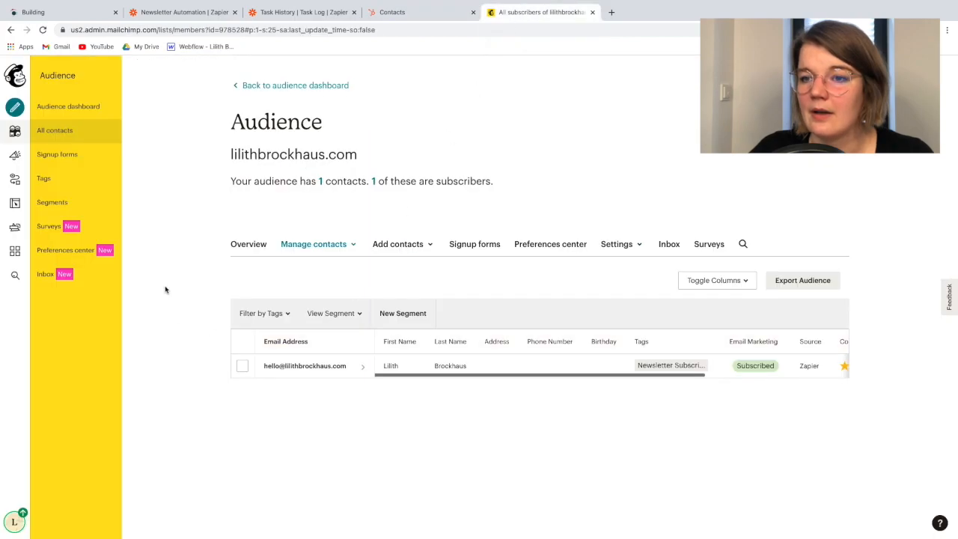
pyautogui.click(43, 30)
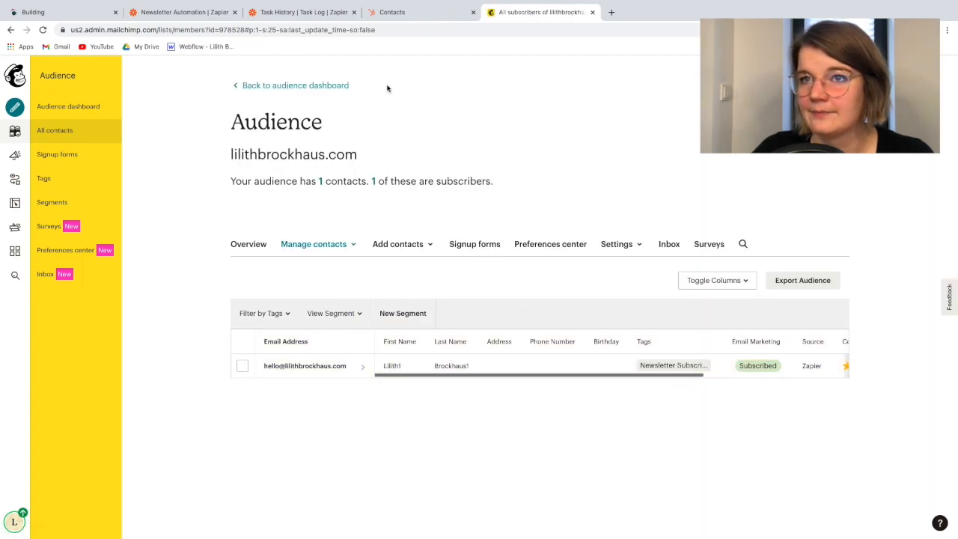
# Switch to Slack and check the bot_newsletter channel for the test sign-up's message
pyautogui.hotkey('ctrl', 'Right')
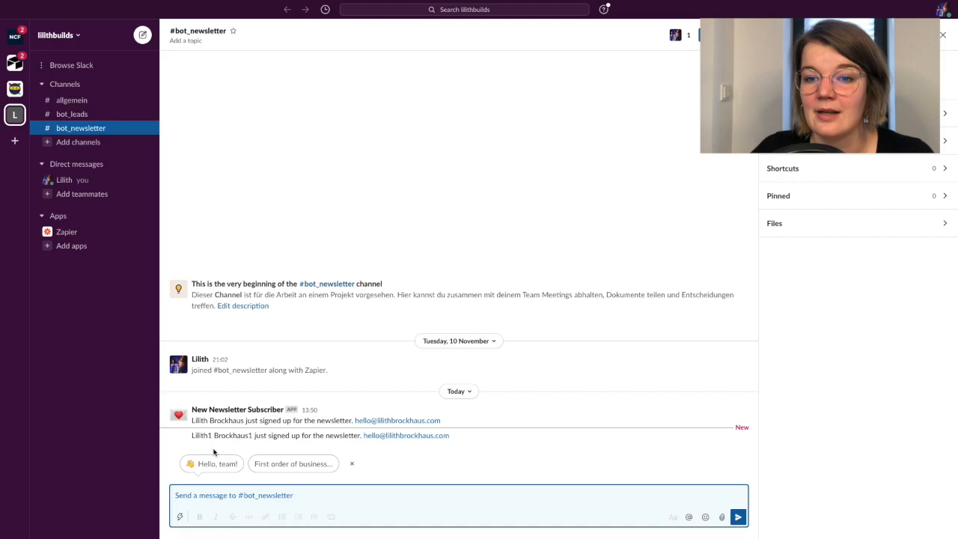
pyautogui.hotkey('ctrl', 'Left')
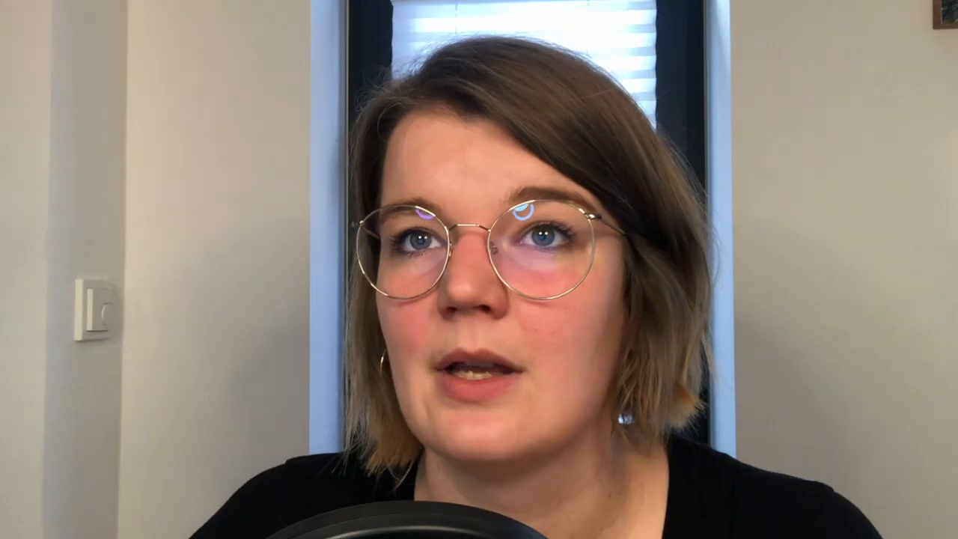